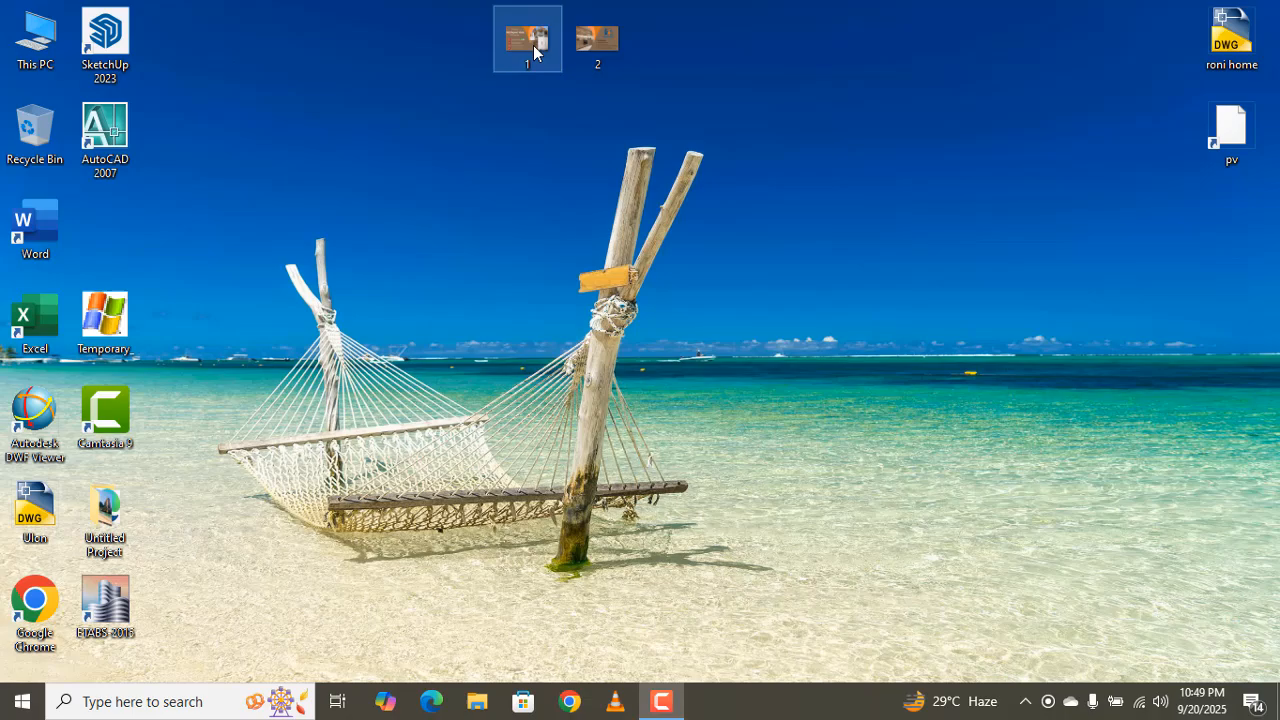
- View the Dream View card images in Windows Photos, then minimize the viewer
{"action": "double_click", "coordinate": [527, 43]}
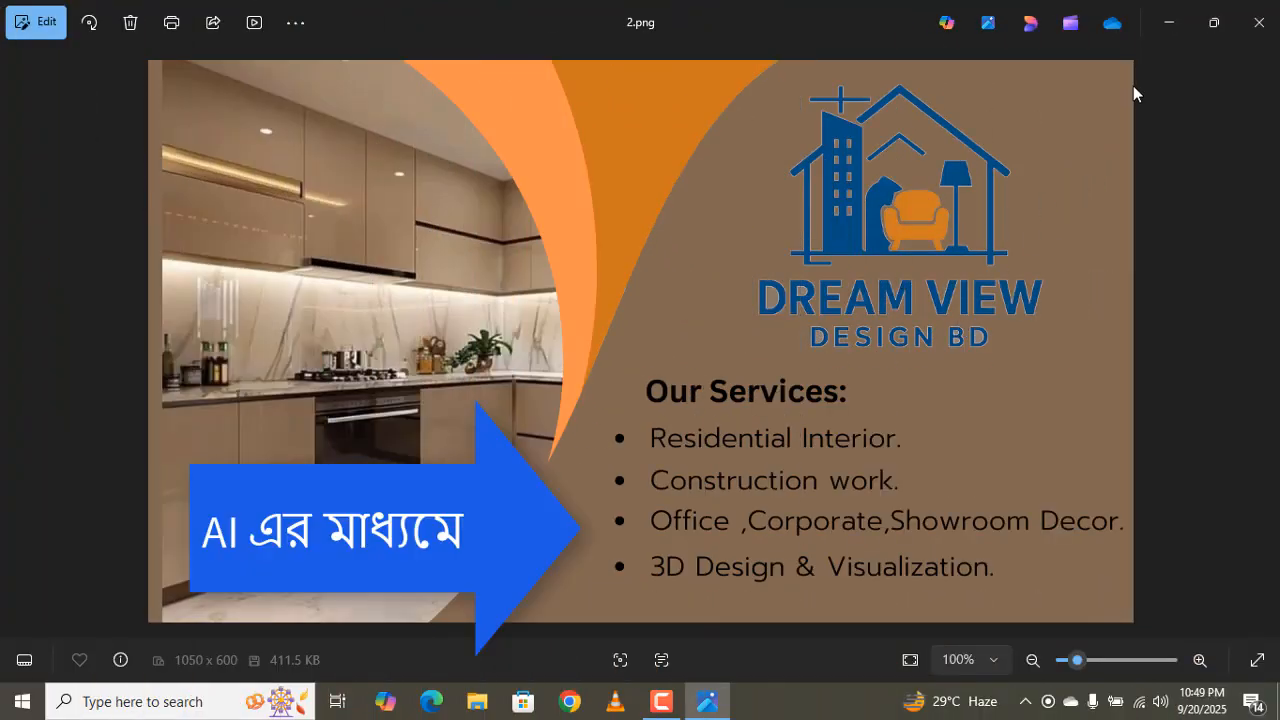
{"action": "left_click", "coordinate": [1167, 22]}
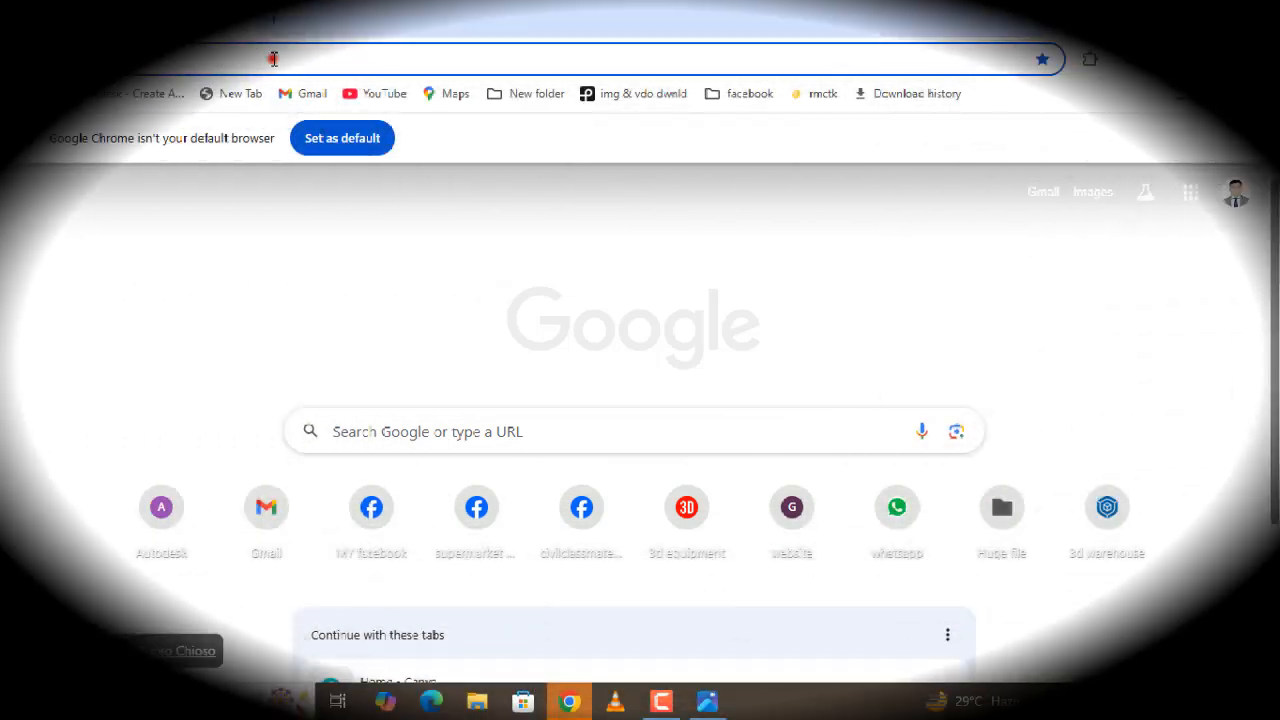
- Go to canva.com in the new Chrome tab using the 'can' autocomplete
{"action": "left_click", "coordinate": [273, 58]}
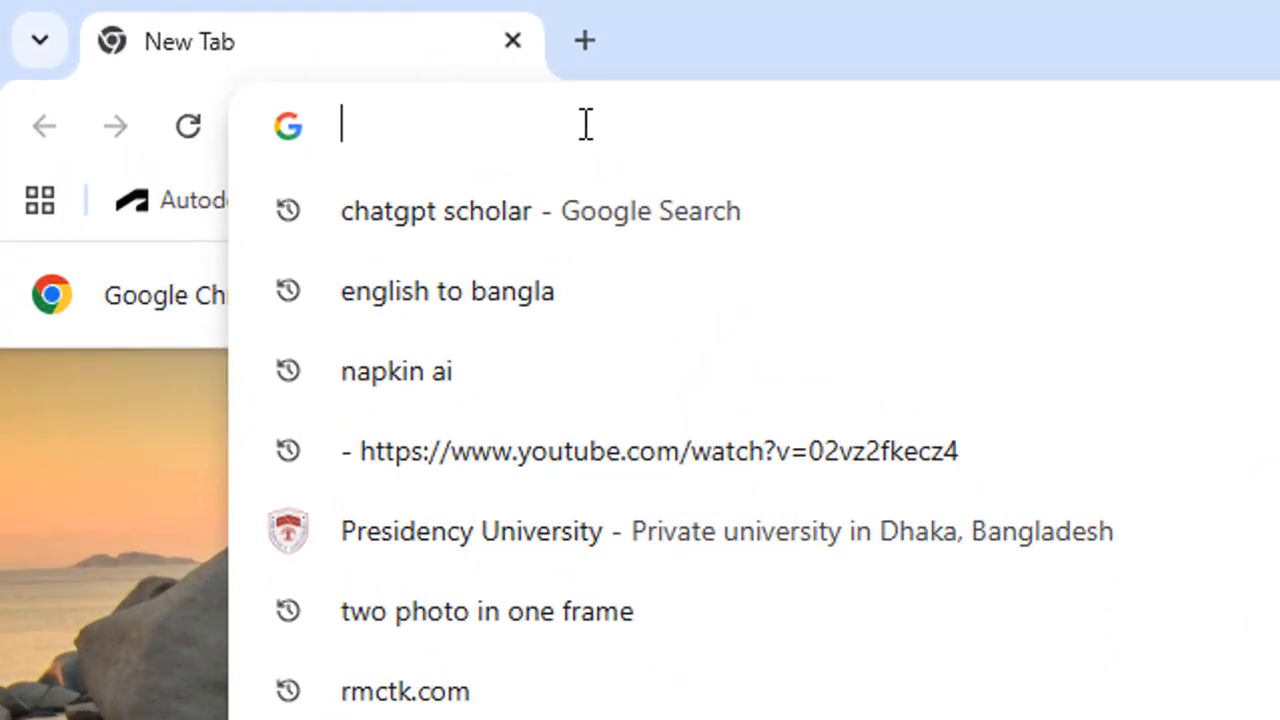
{"action": "type", "text": "can"}
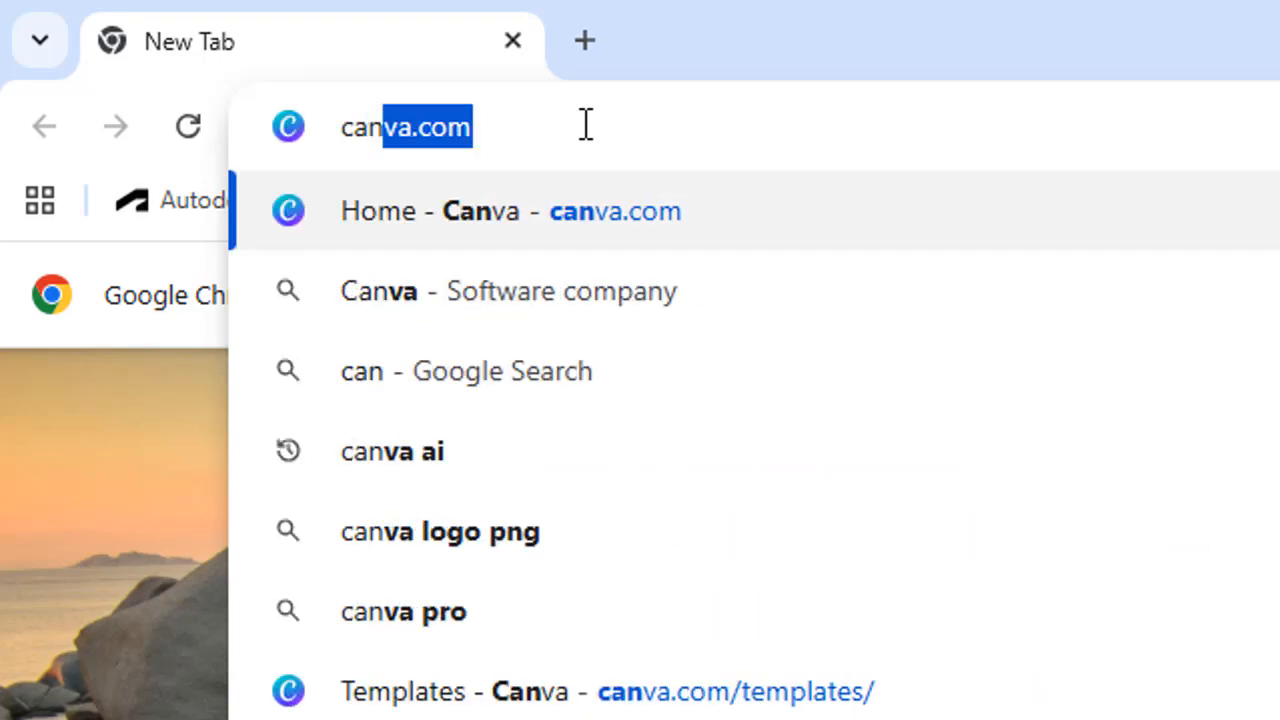
{"action": "left_click", "coordinate": [586, 125]}
{"action": "key", "text": "Return"}
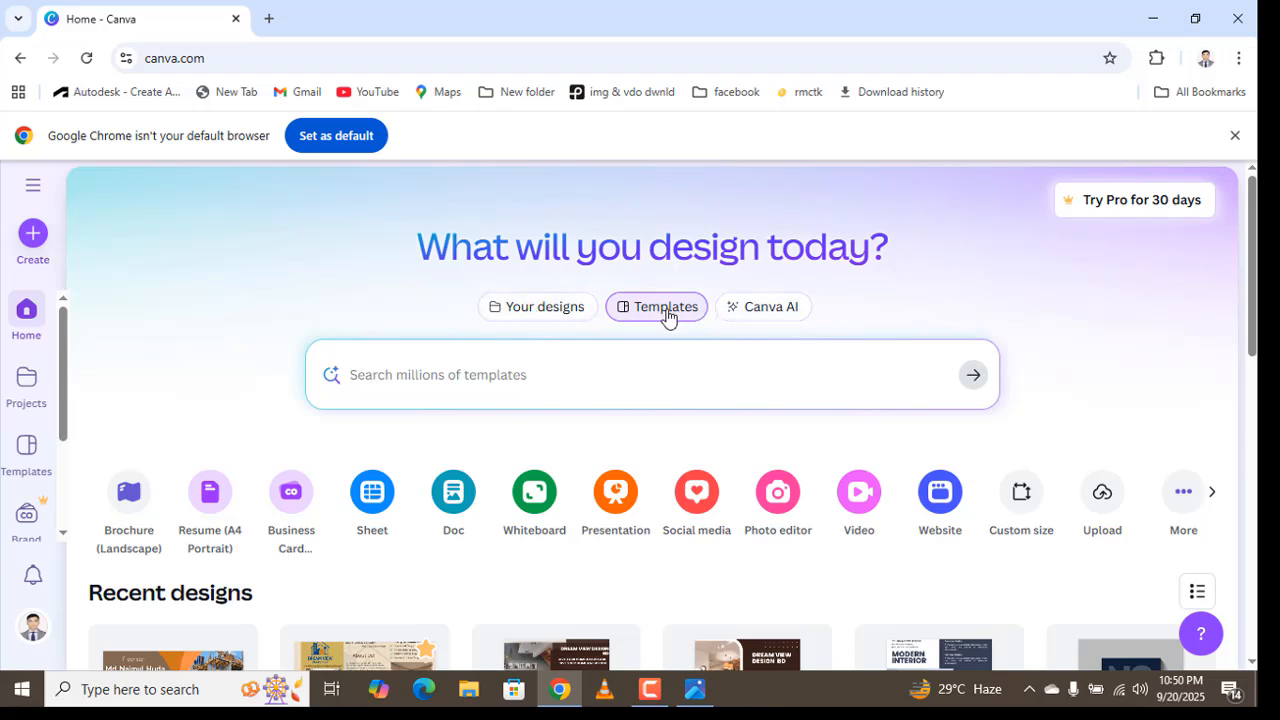
- Search Canva templates for 'visiting card business', correcting an accidental vision board search
{"action": "left_click", "coordinate": [666, 309]}
{"action": "left_click", "coordinate": [381, 363]}
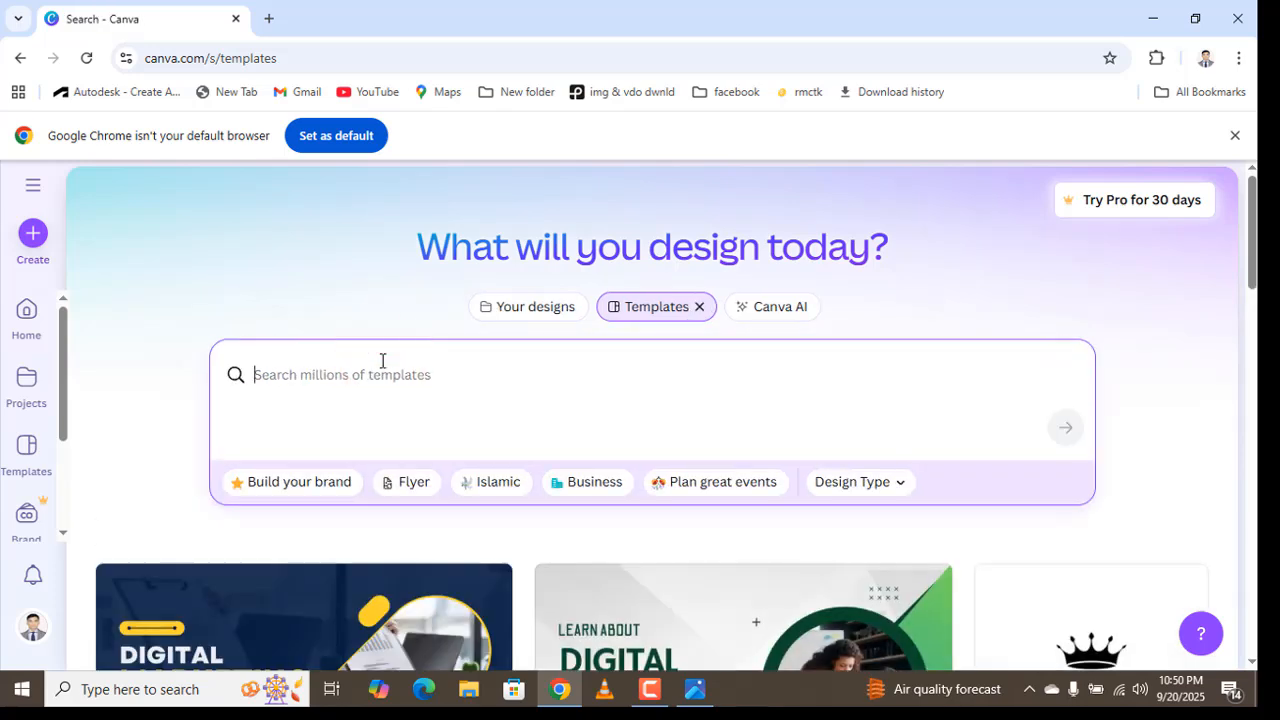
{"action": "type", "text": "visi"}
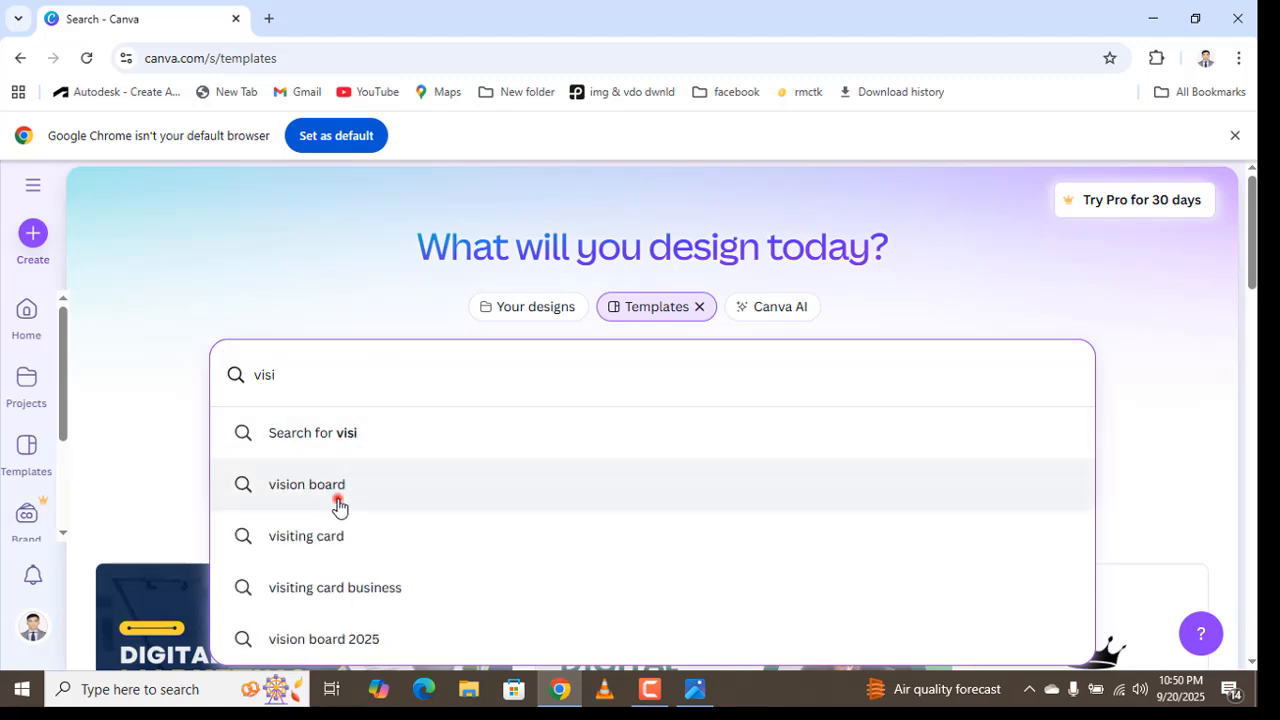
{"action": "left_click", "coordinate": [338, 500]}
{"action": "left_click", "coordinate": [343, 384]}
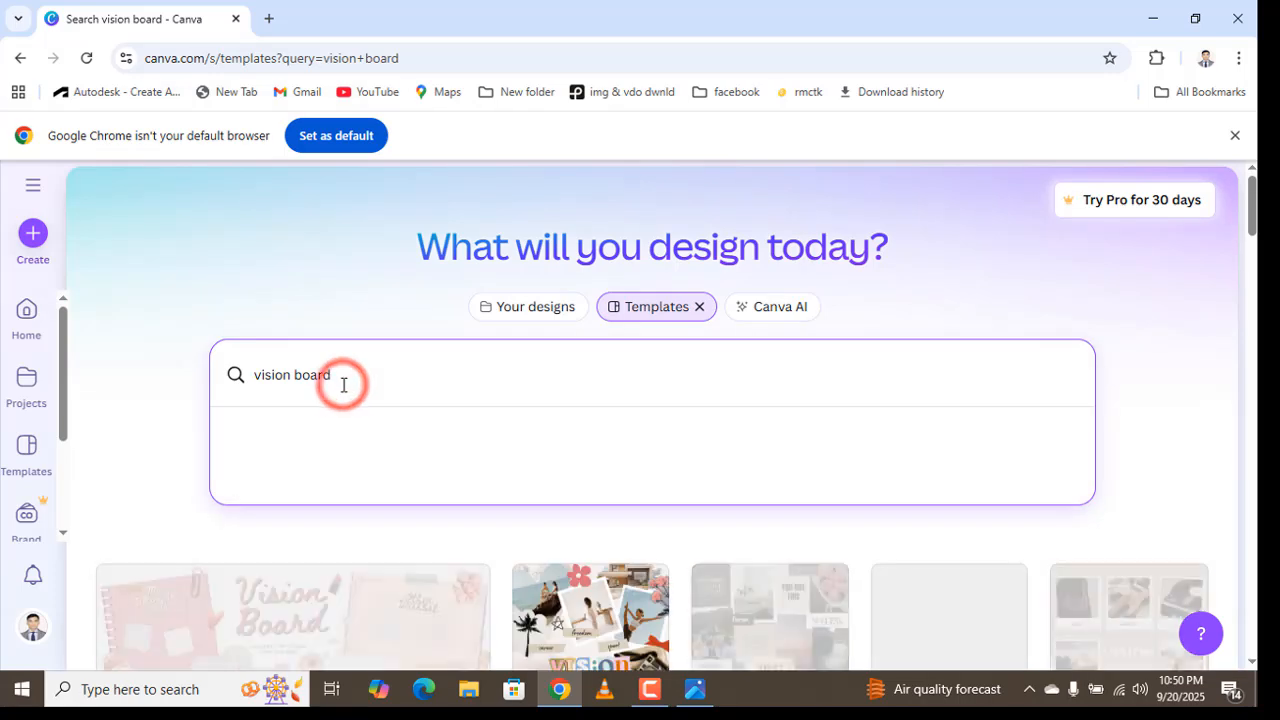
{"action": "key", "text": "BackSpace"}
{"action": "key", "text": "BackSpace"}
{"action": "key", "text": "BackSpace"}
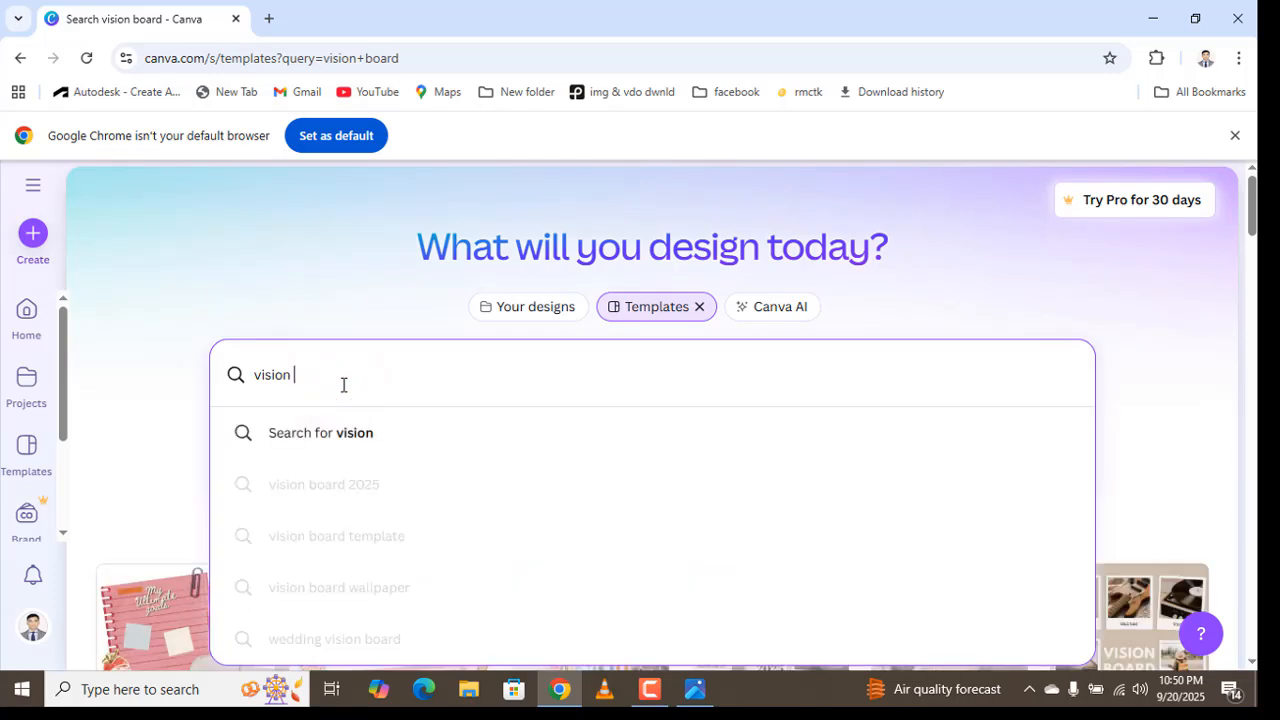
{"action": "key", "text": "BackSpace"}
{"action": "key", "text": "BackSpace"}
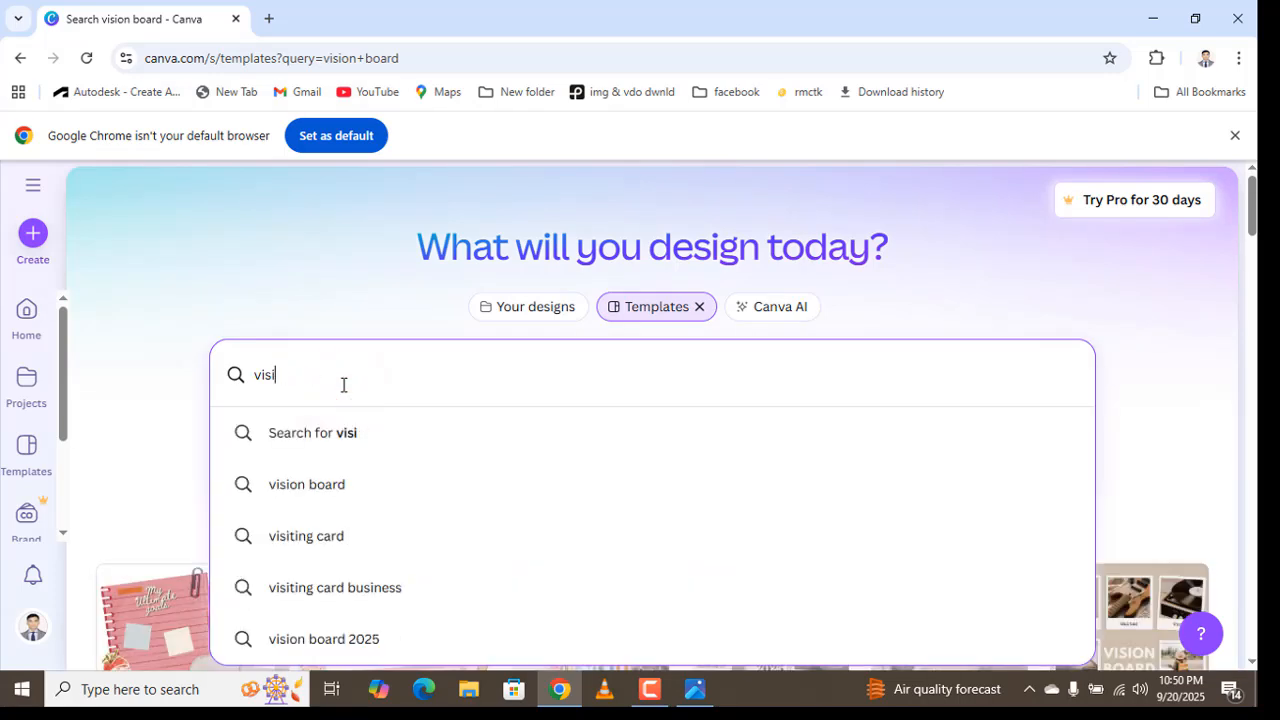
{"action": "type", "text": "ting"}
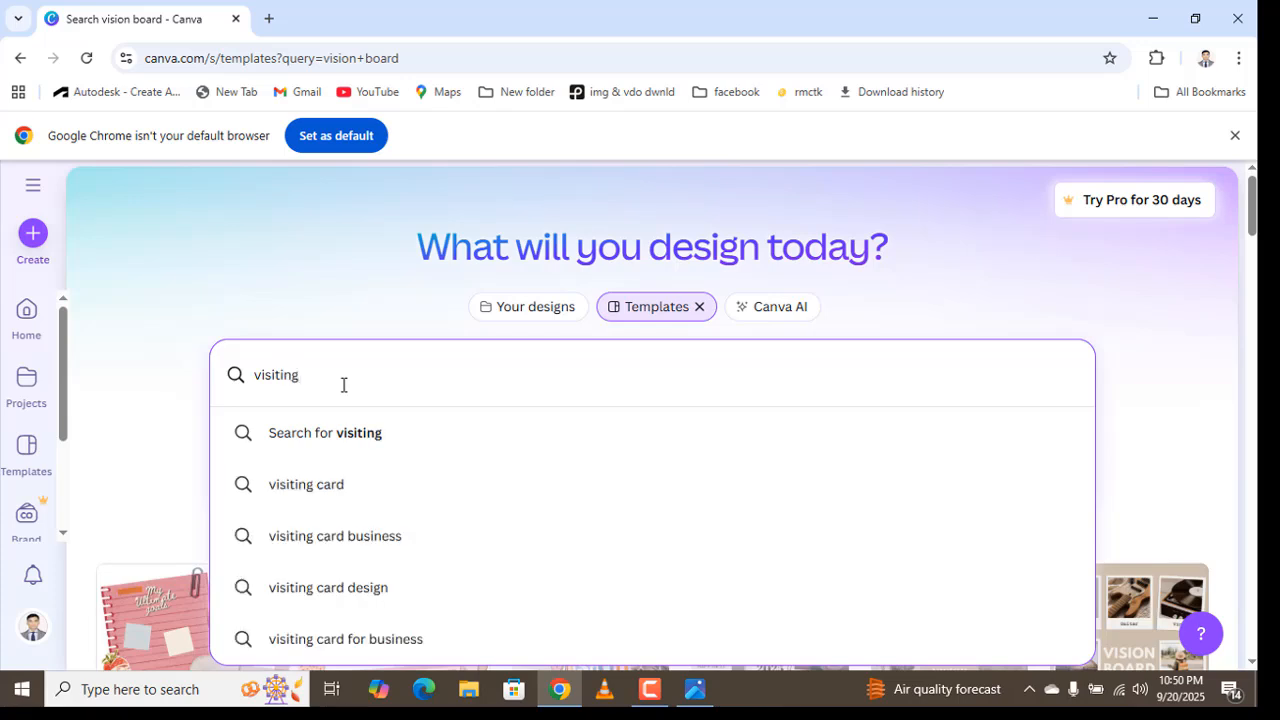
{"action": "left_click", "coordinate": [379, 538]}
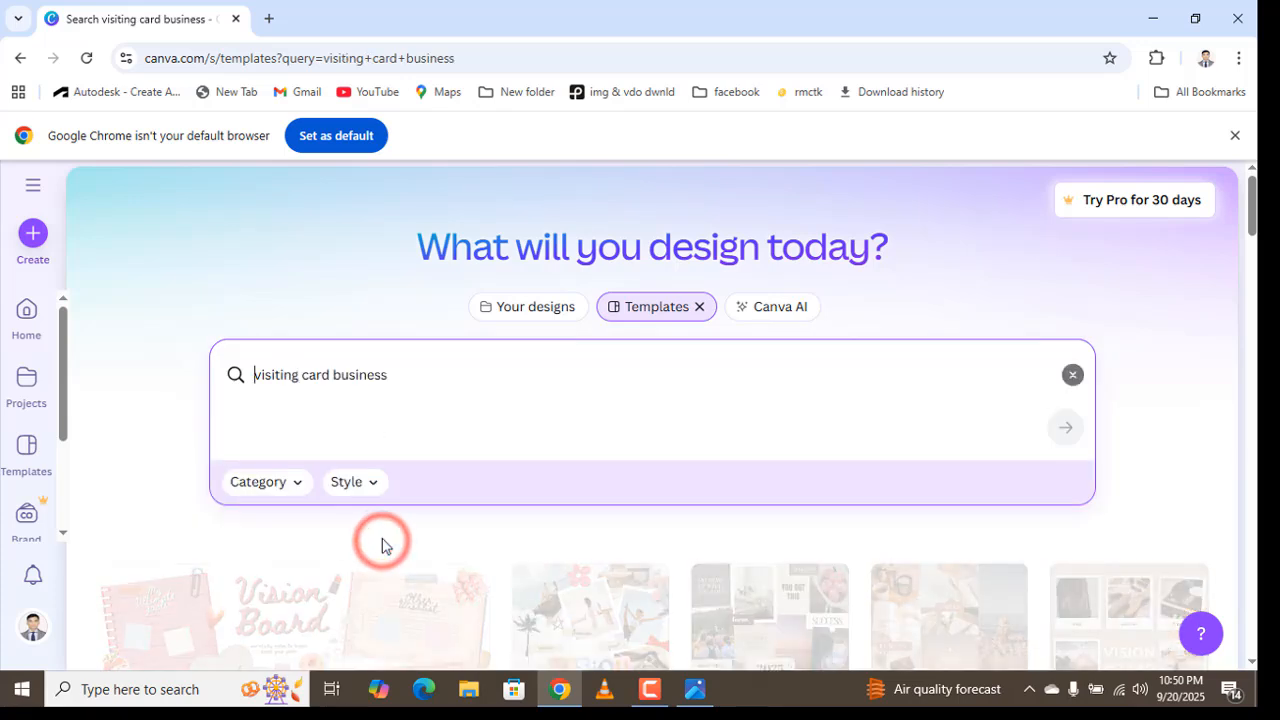
- Open the Creative Modern Business Card real-estate template for customizing in a new tab
{"action": "scroll", "coordinate": [403, 443], "scroll_direction": "down", "scroll_amount": 3}
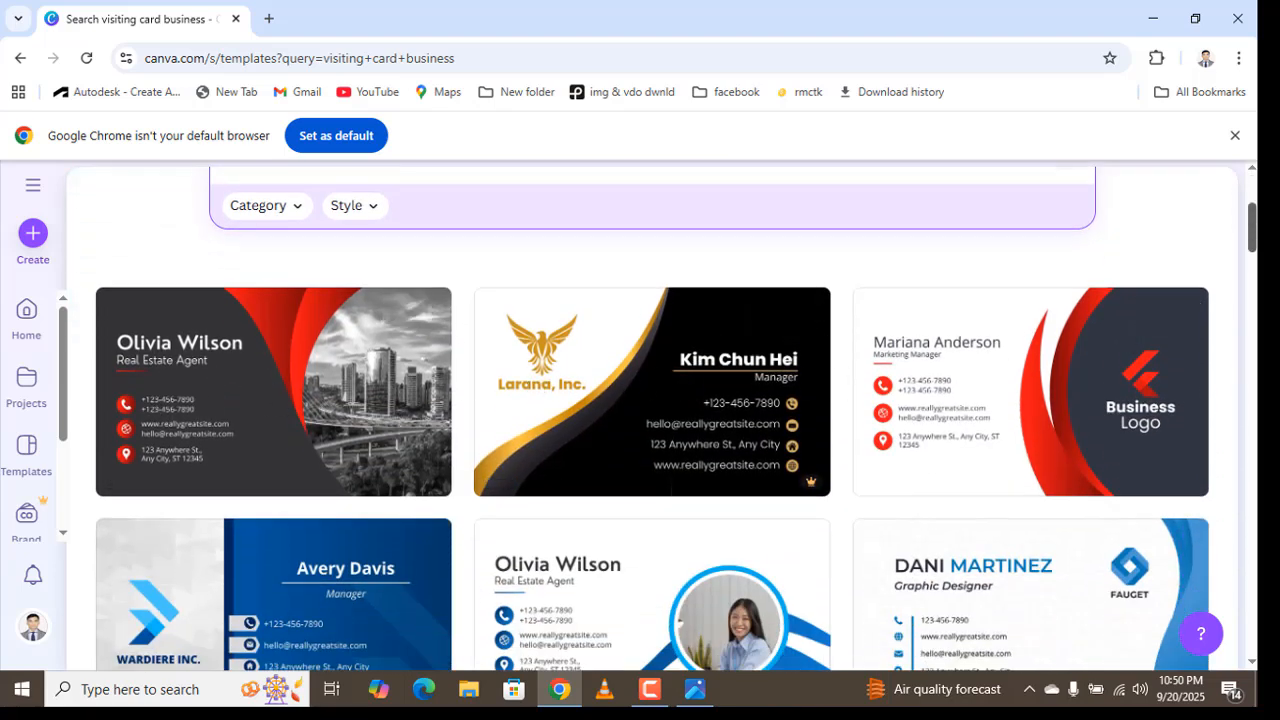
{"action": "left_click_drag", "start_coordinate": [1251, 225], "coordinate": [1226, 218]}
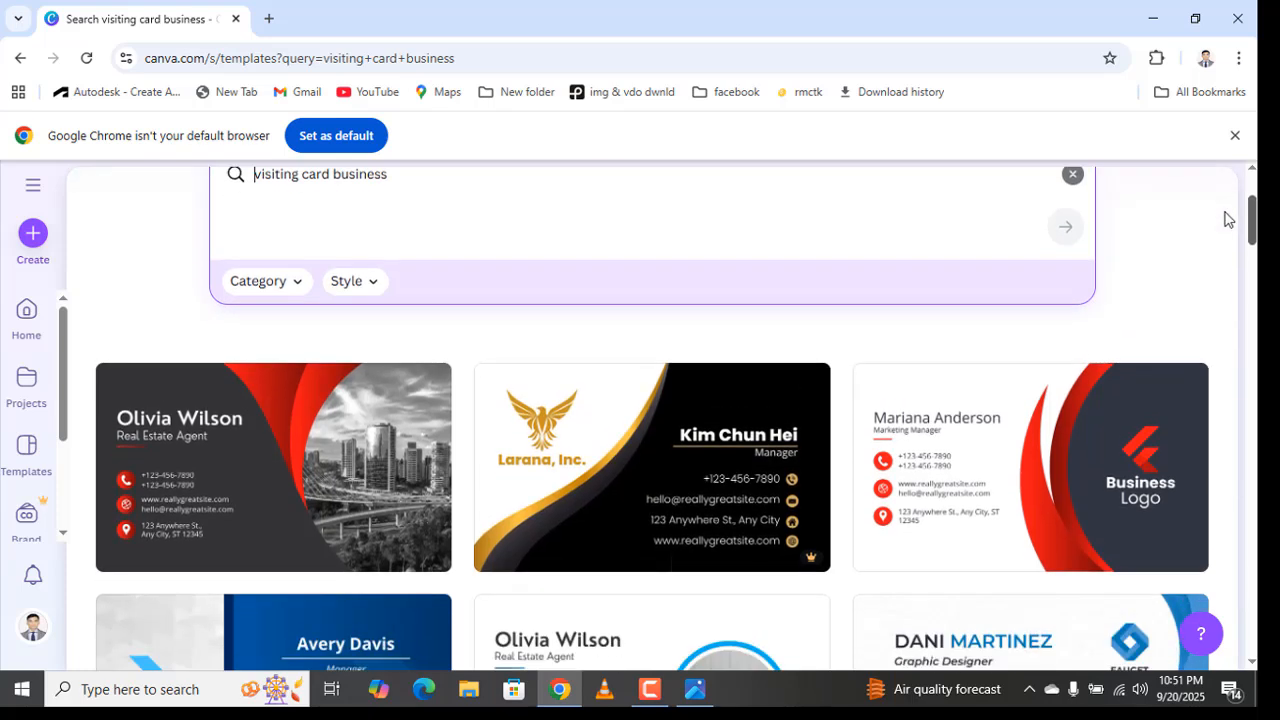
{"action": "left_click", "coordinate": [295, 455]}
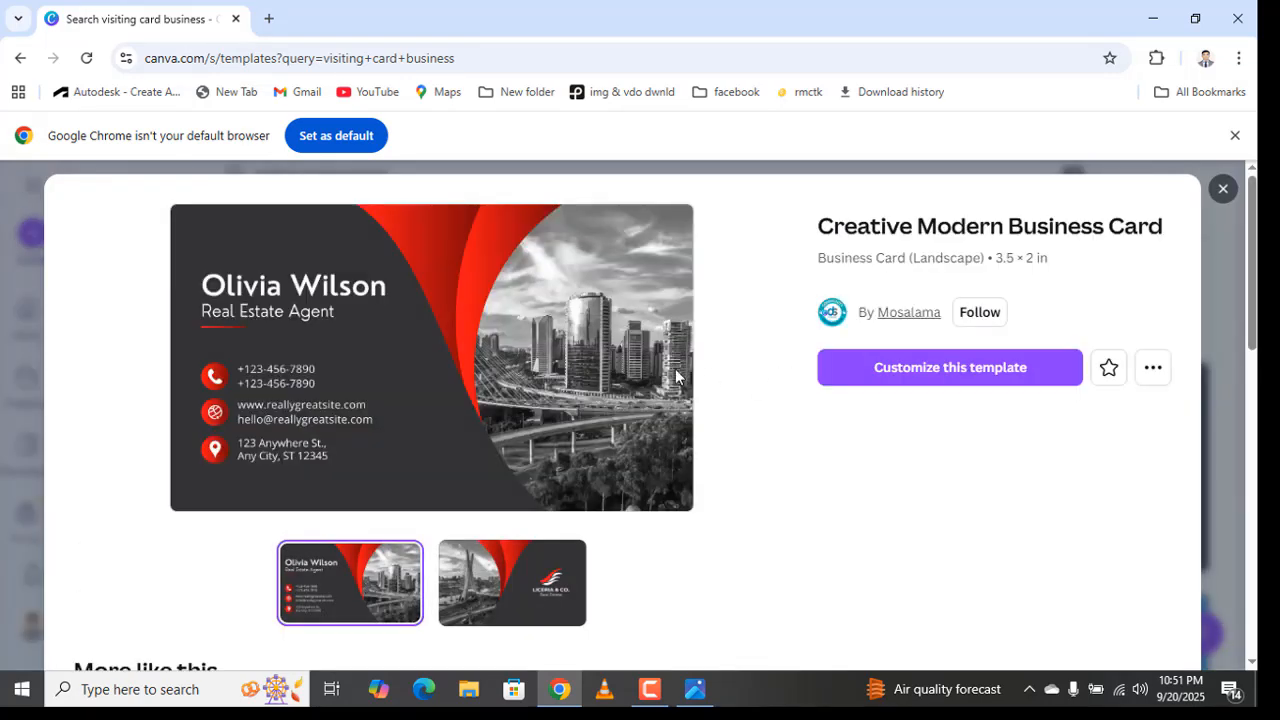
{"action": "scroll", "coordinate": [438, 379], "scroll_direction": "down", "scroll_amount": 2}
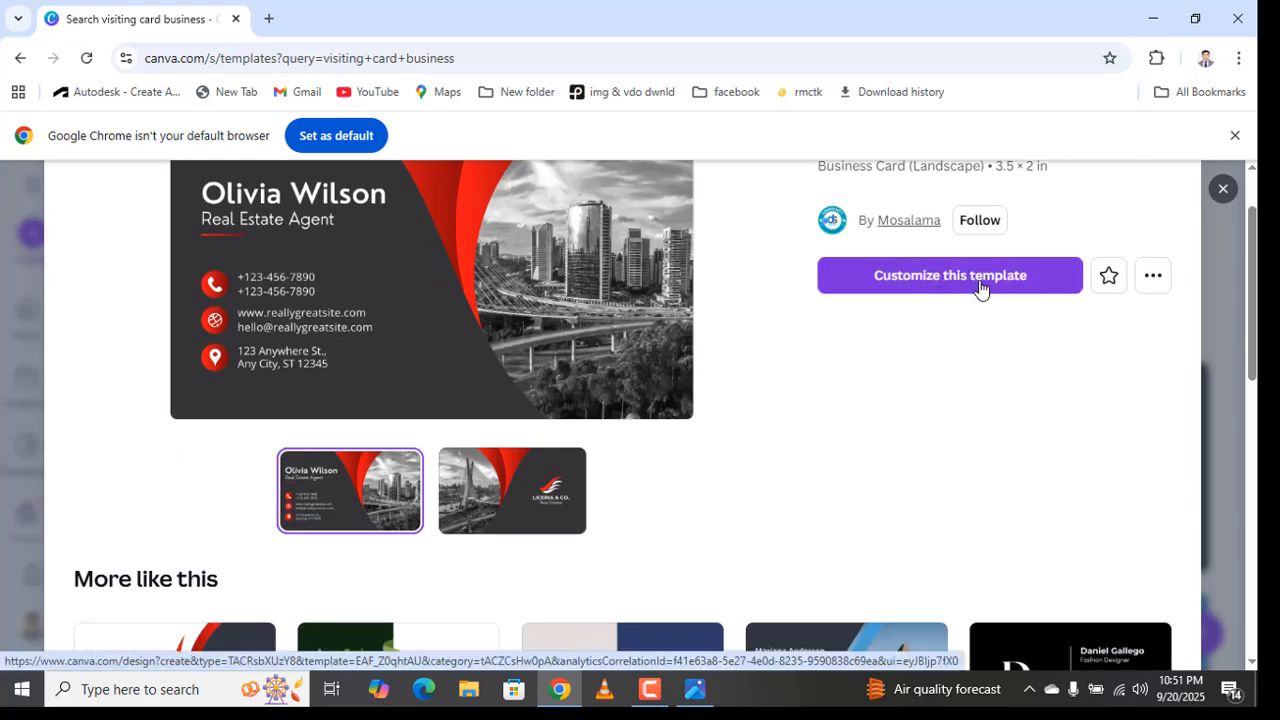
{"action": "left_click", "coordinate": [980, 288]}
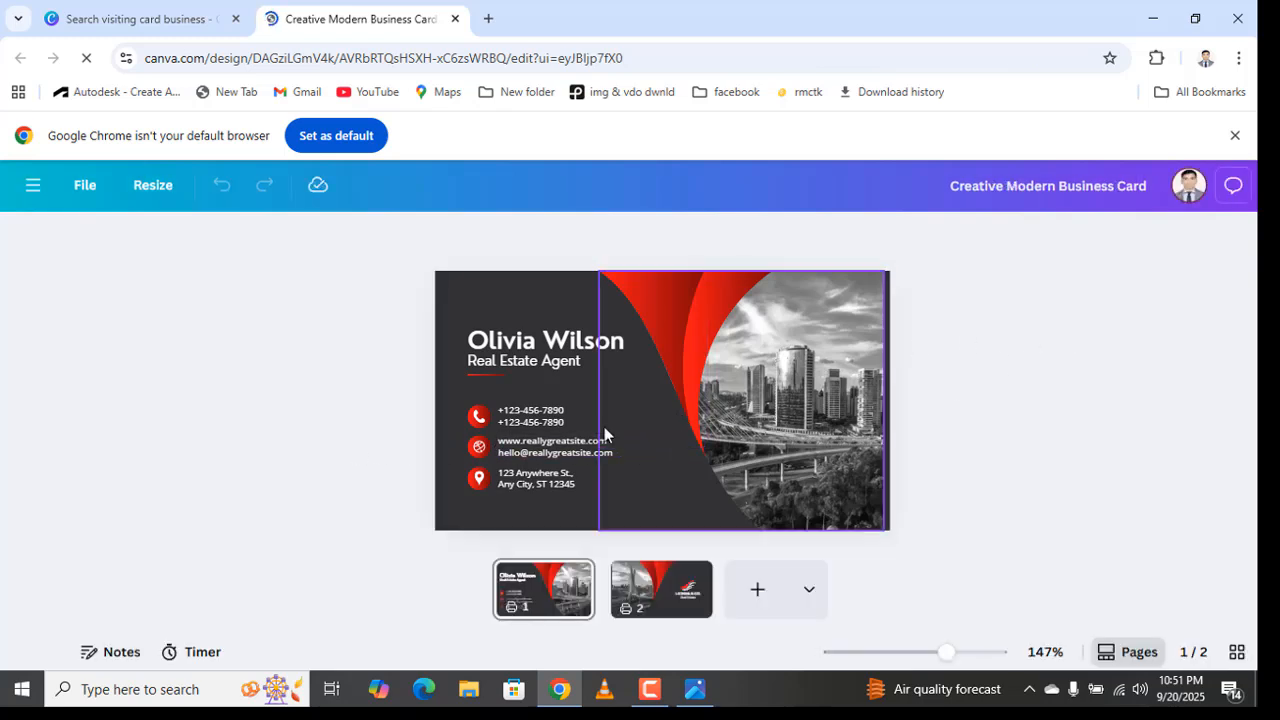
- Select the card's placeholder name, then bring the 2.png Dream View reference back up
{"action": "left_click", "coordinate": [543, 345]}
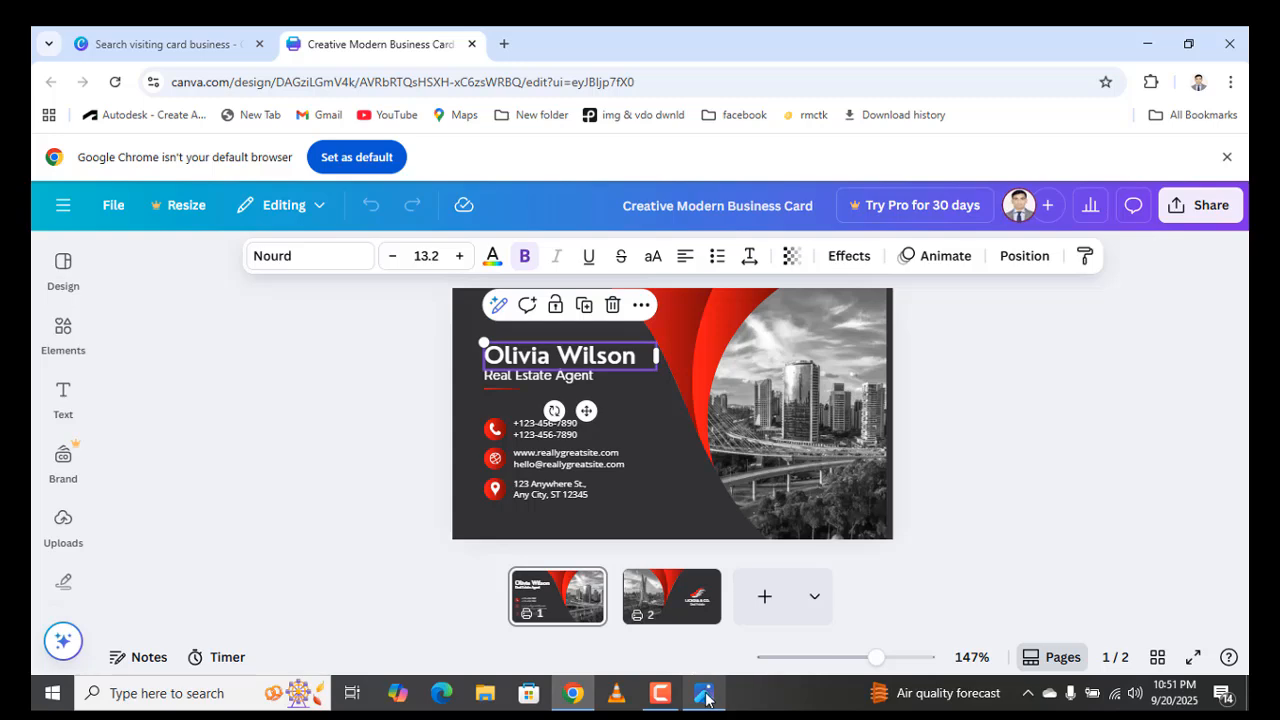
{"action": "left_click", "coordinate": [705, 696]}
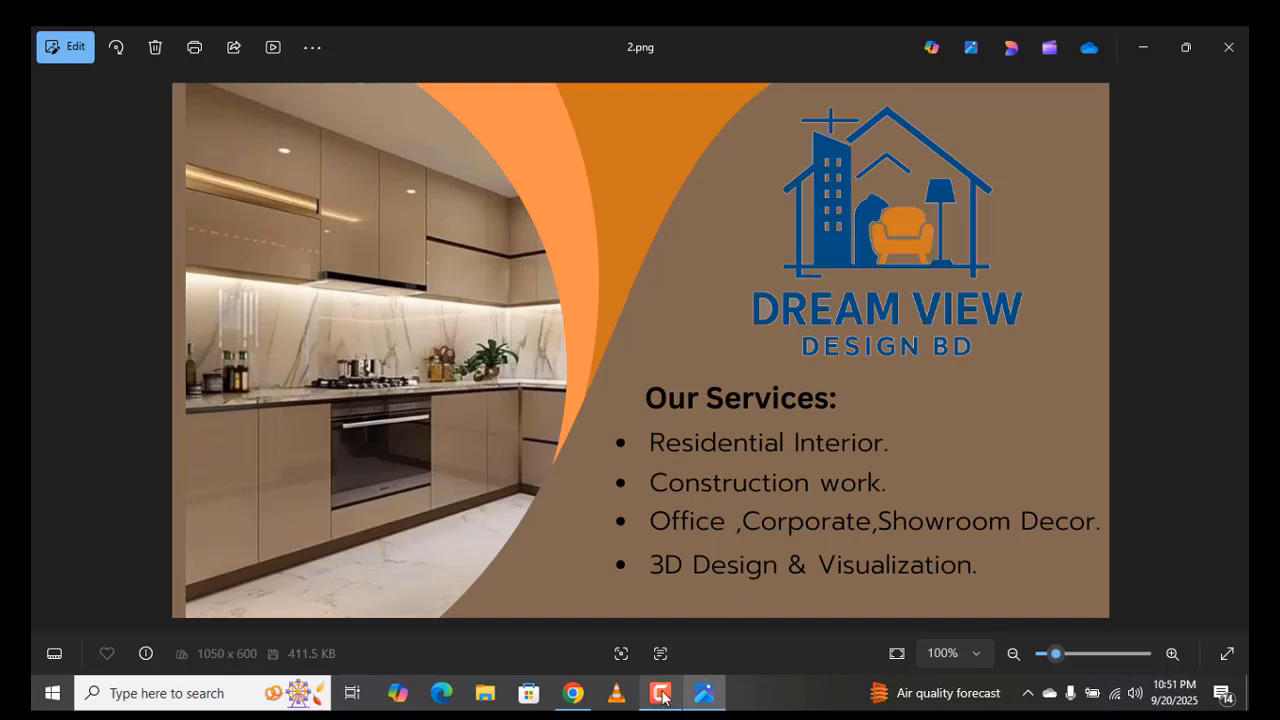
- Switch from the Photos reference back to the Canva business card editor in Chrome
{"action": "mouse_move", "coordinate": [663, 697]}
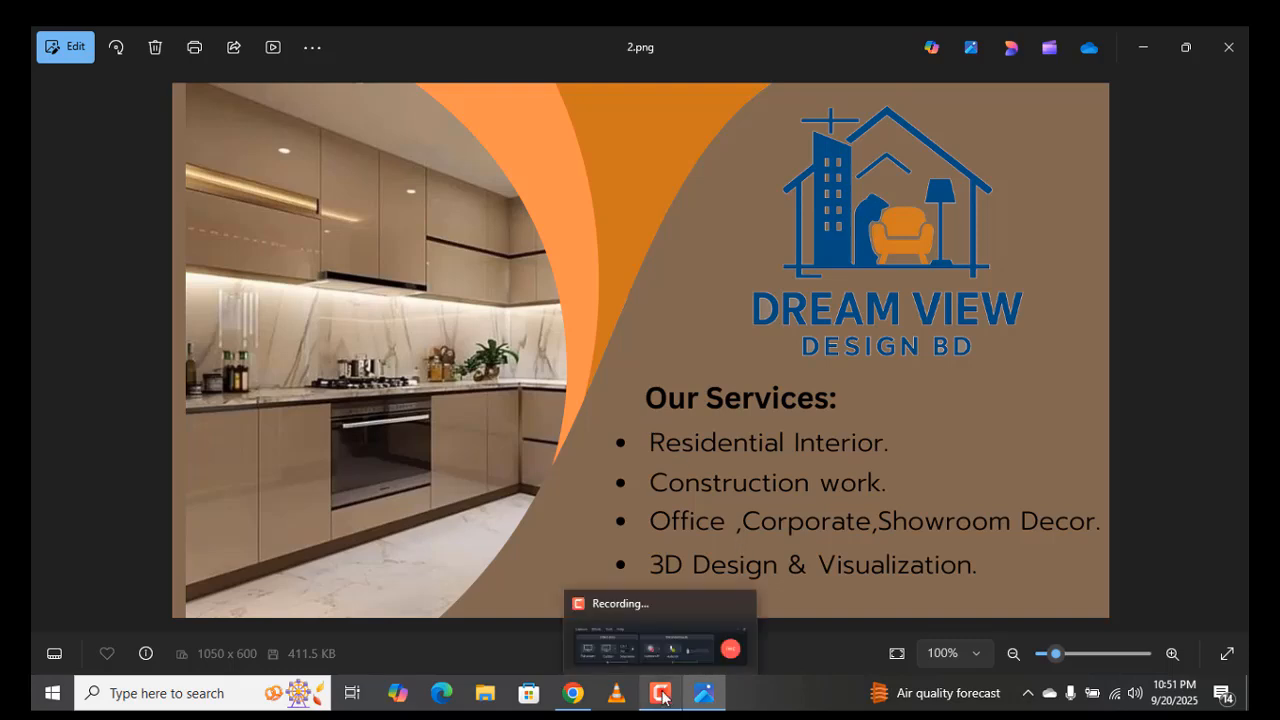
{"action": "left_click", "coordinate": [663, 697]}
{"action": "left_click", "coordinate": [659, 700]}
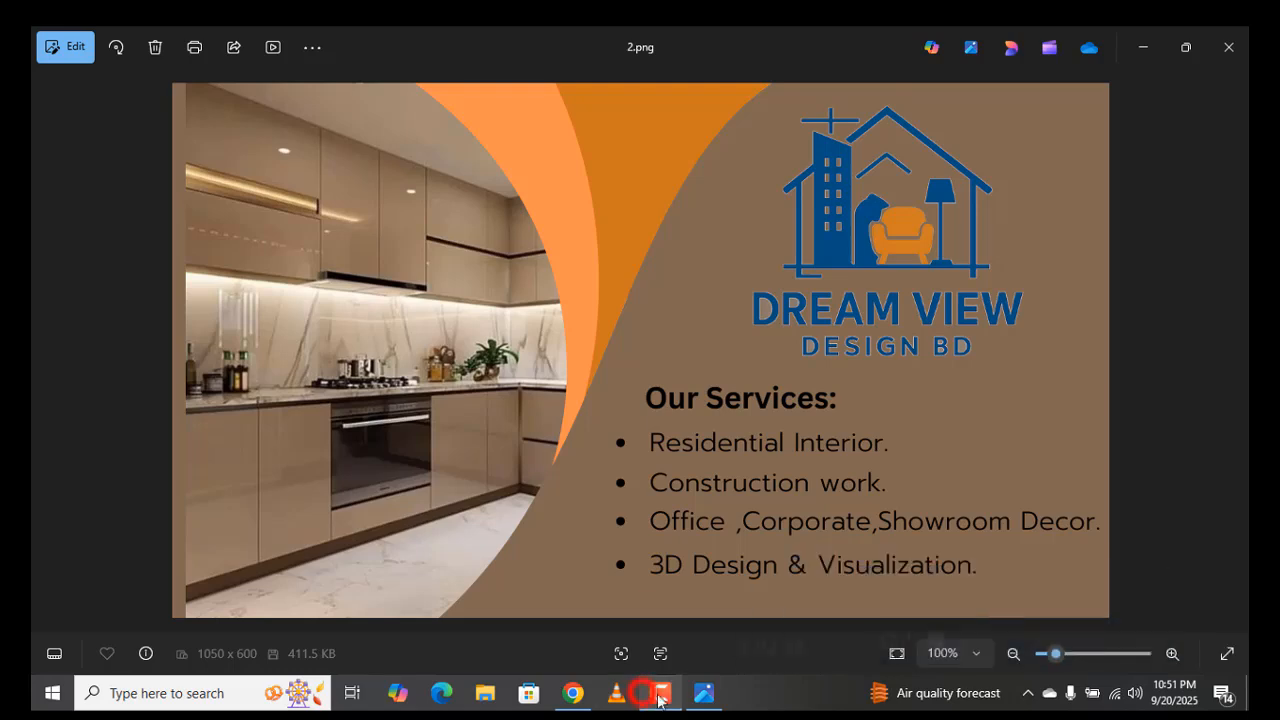
{"action": "left_click", "coordinate": [660, 698]}
{"action": "left_click", "coordinate": [660, 698]}
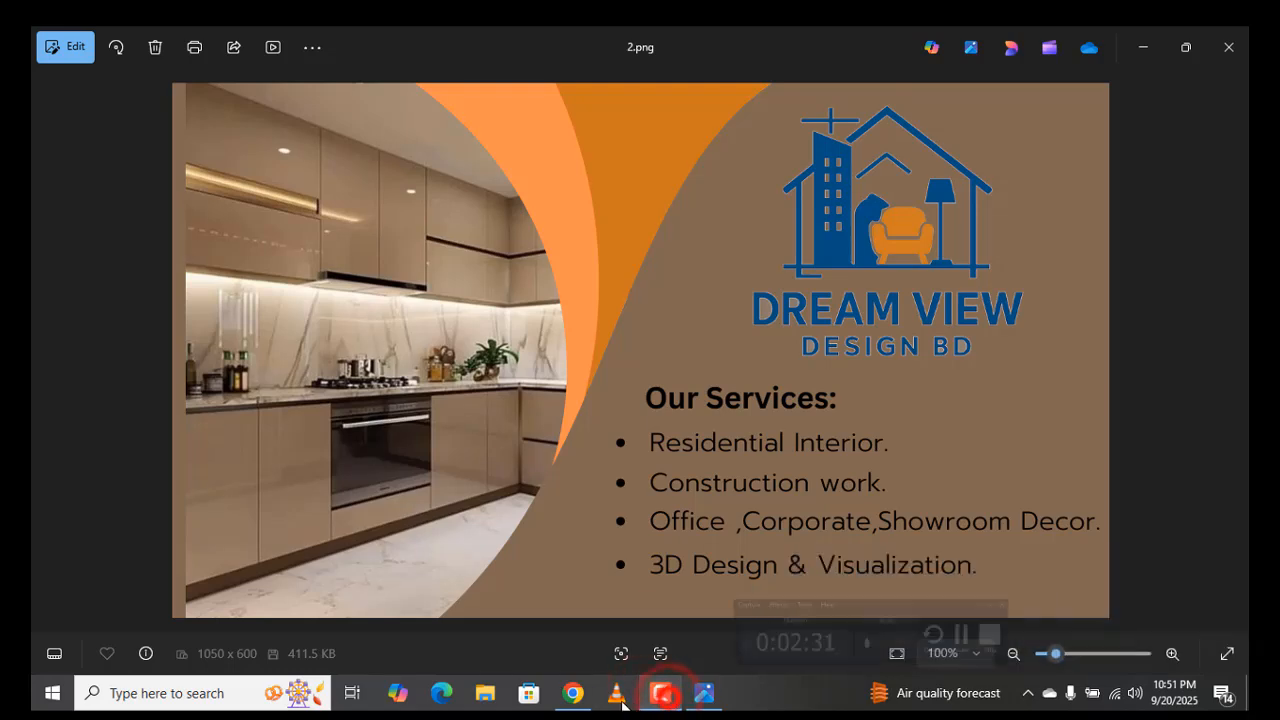
{"action": "left_click", "coordinate": [570, 695]}
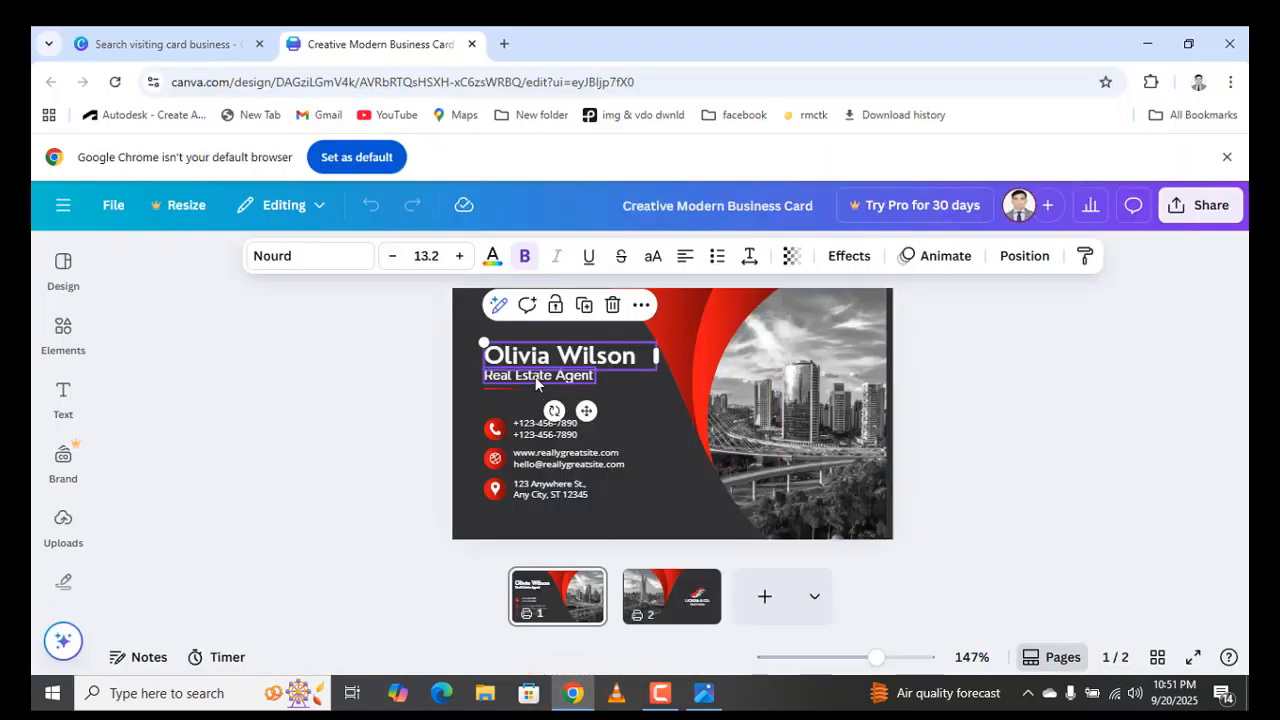
- Replace the placeholder with the cardholder's full name, widen its box and move it up-left
{"action": "double_click", "coordinate": [637, 356]}
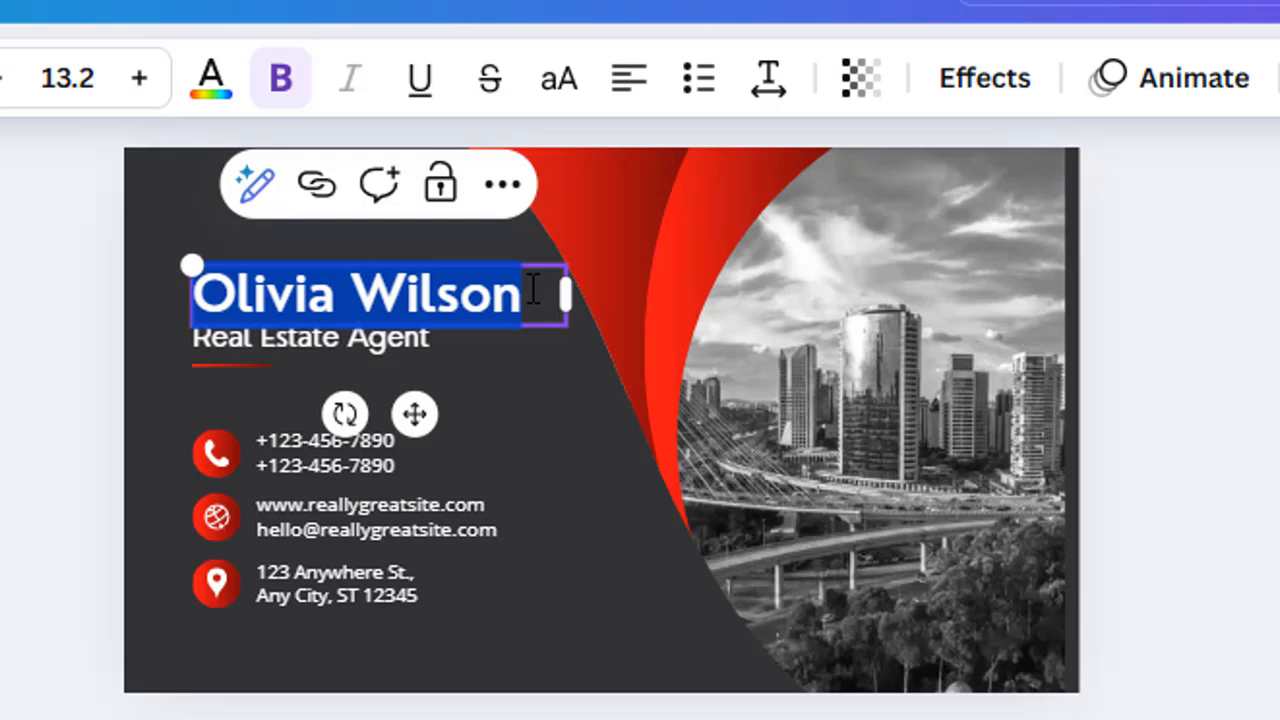
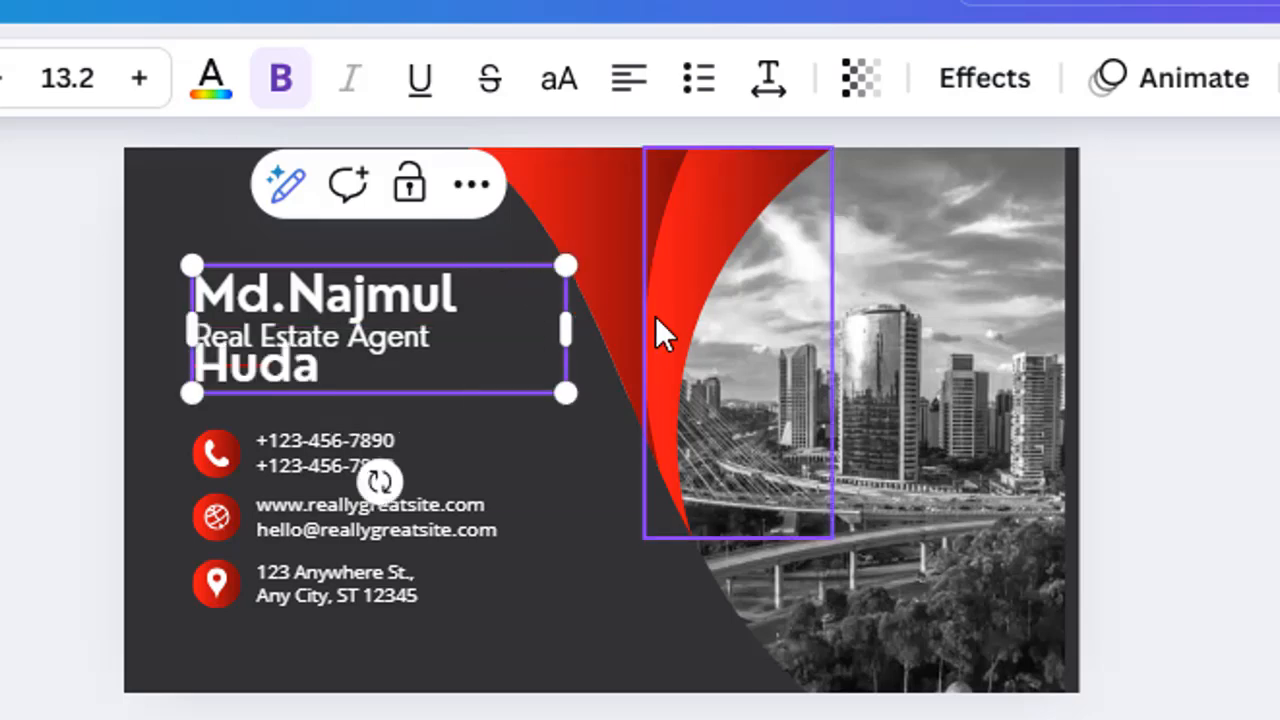
{"action": "mouse_move", "coordinate": [568, 337]}
{"action": "left_mouse_down"}
{"action": "mouse_move", "coordinate": [619, 333]}
{"action": "mouse_move", "coordinate": [572, 323]}
{"action": "left_mouse_up"}
{"action": "left_click_drag", "start_coordinate": [432, 414], "coordinate": [399, 400]}
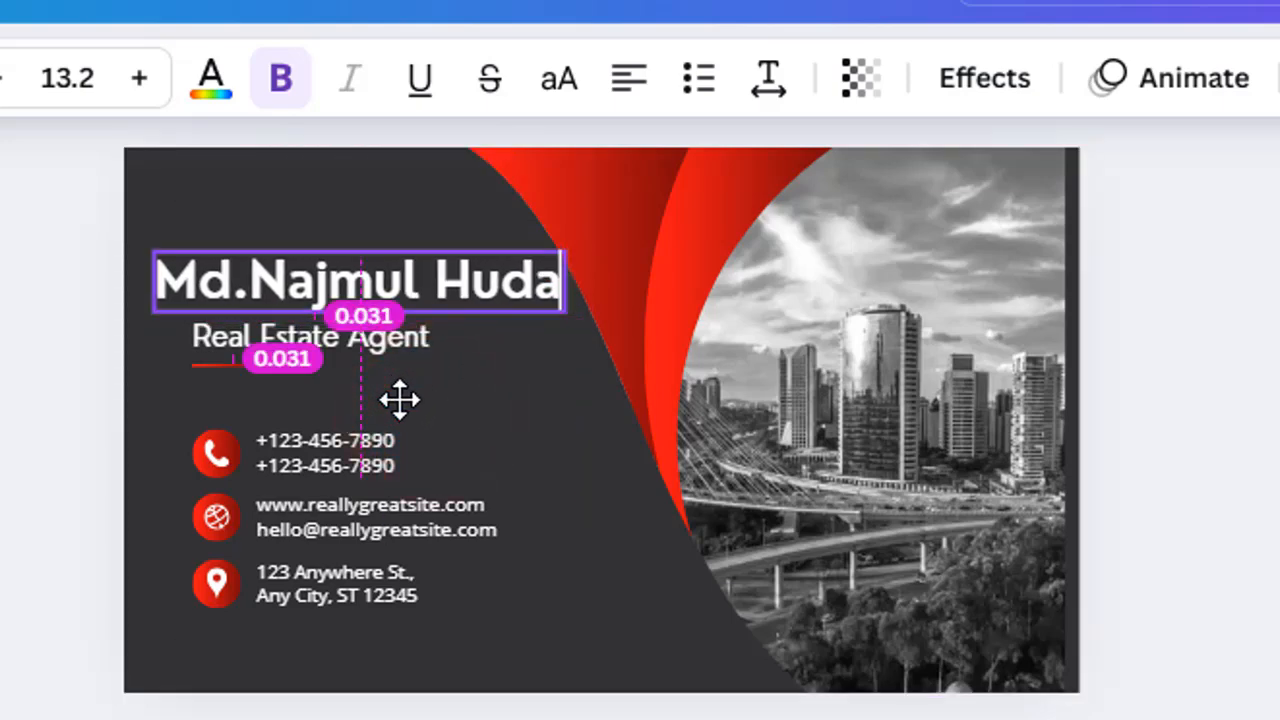
- Retype the Real Estate Agent job title as 'Civil Engineer'
{"action": "left_click", "coordinate": [328, 335]}
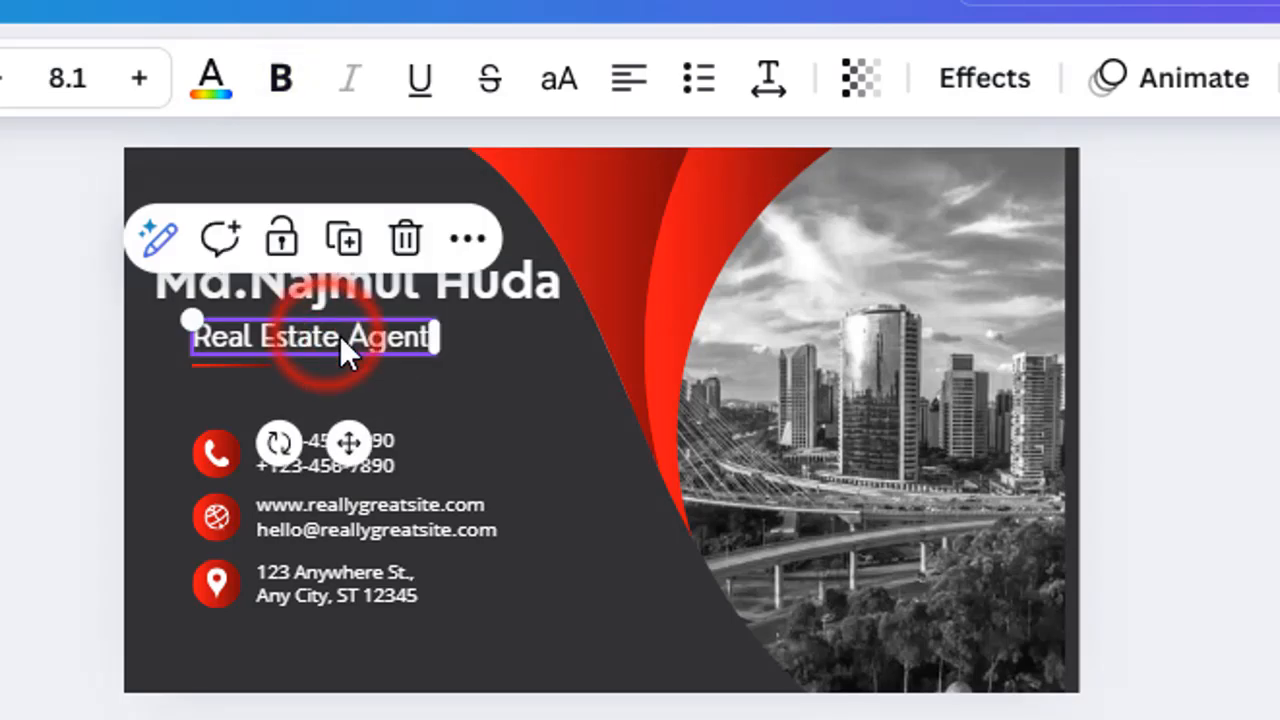
{"action": "left_click", "coordinate": [340, 336]}
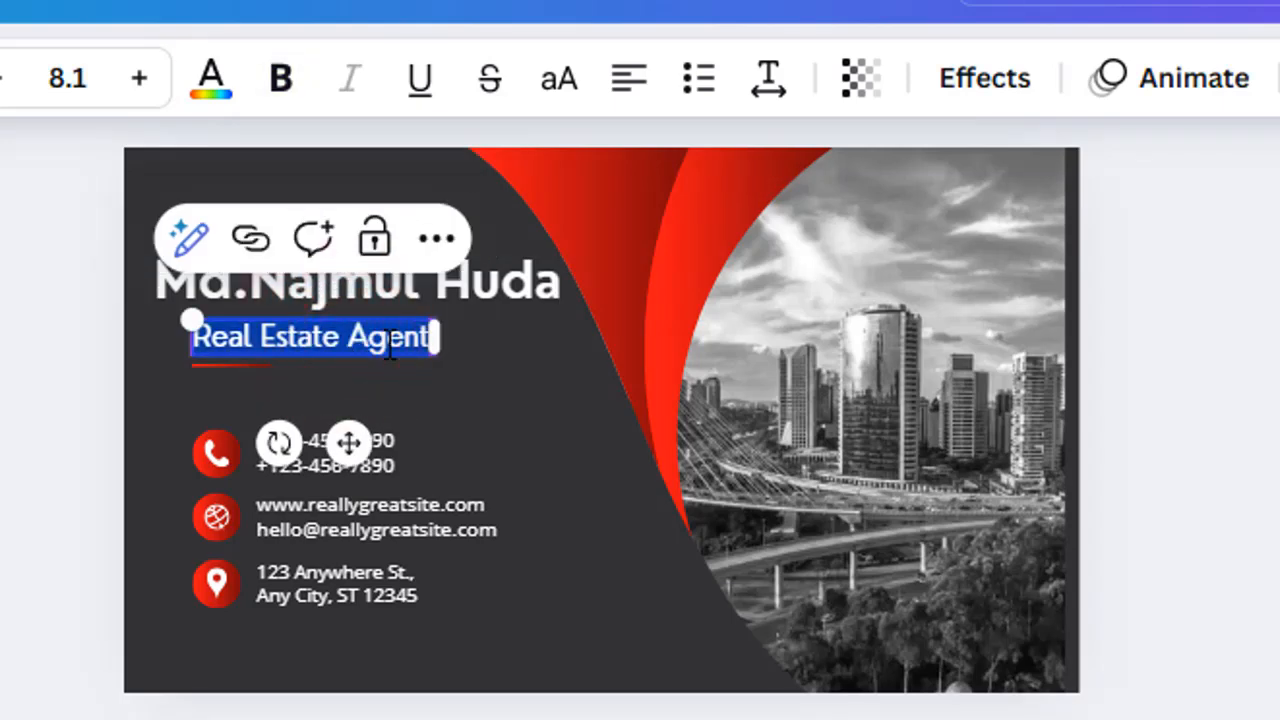
{"action": "type", "text": "C"}
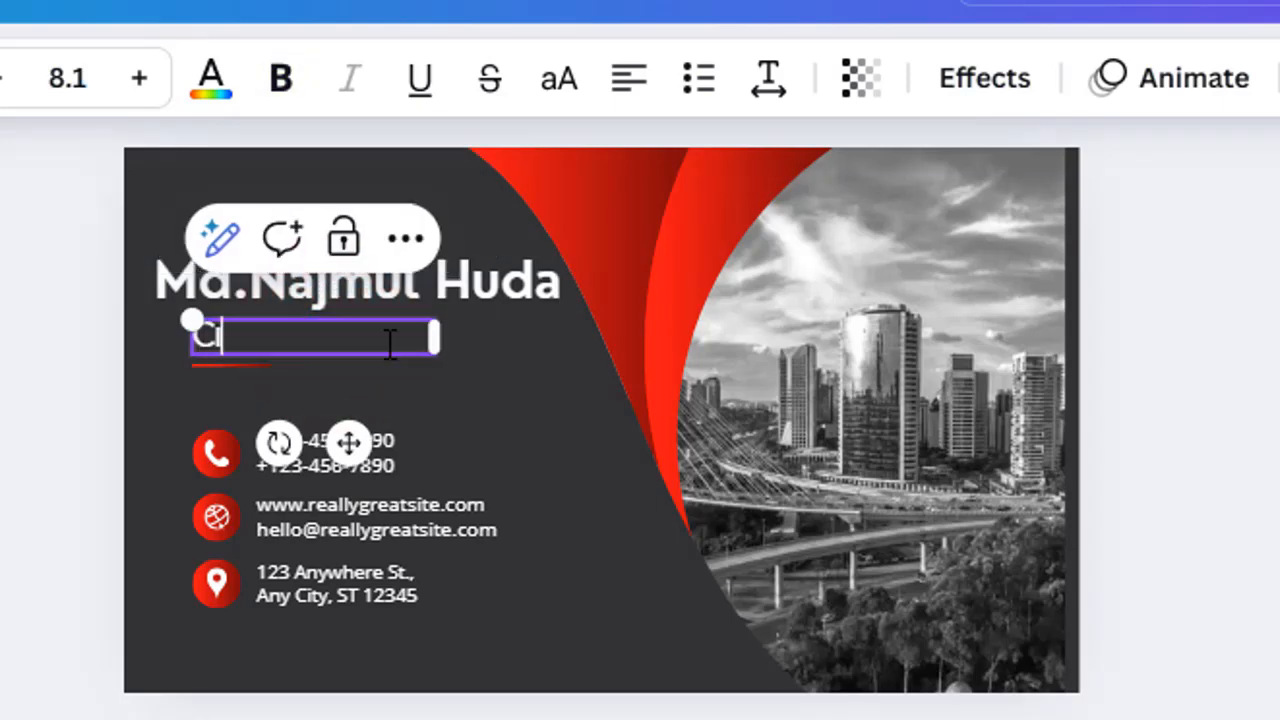
{"action": "type", "text": "ivil En"}
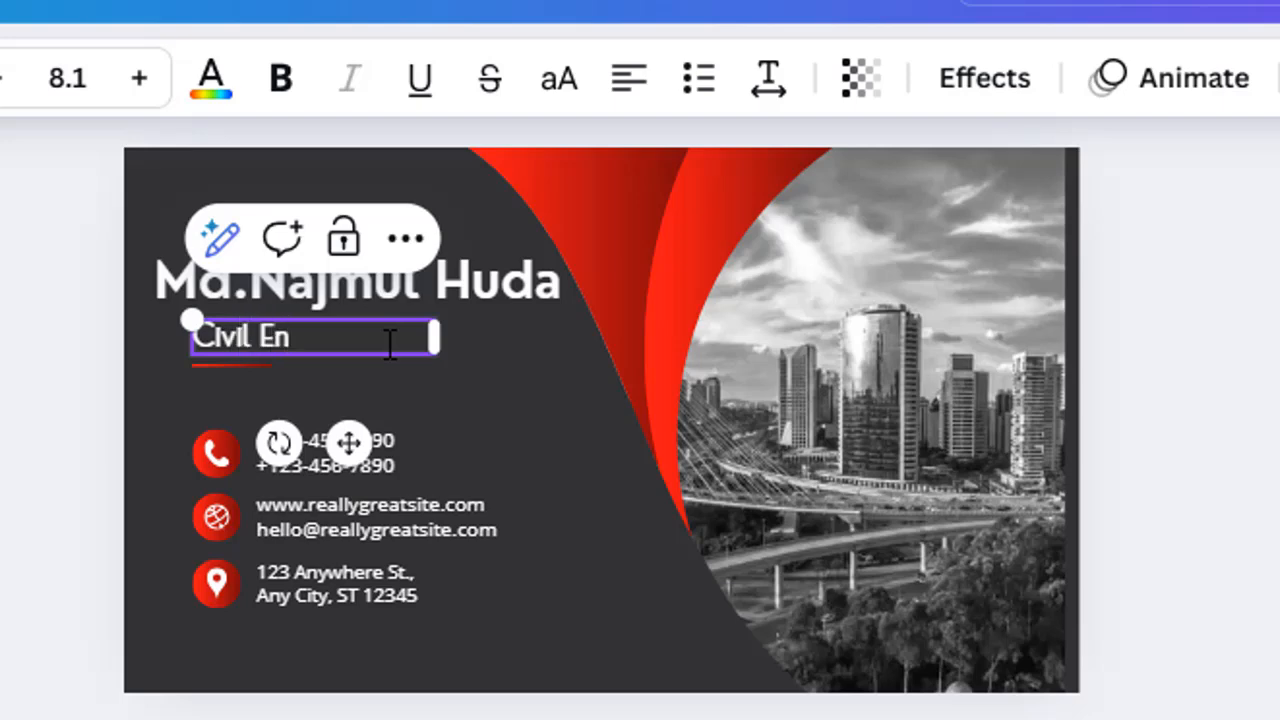
{"action": "type", "text": "gl"}
{"action": "type", "text": "neer"}
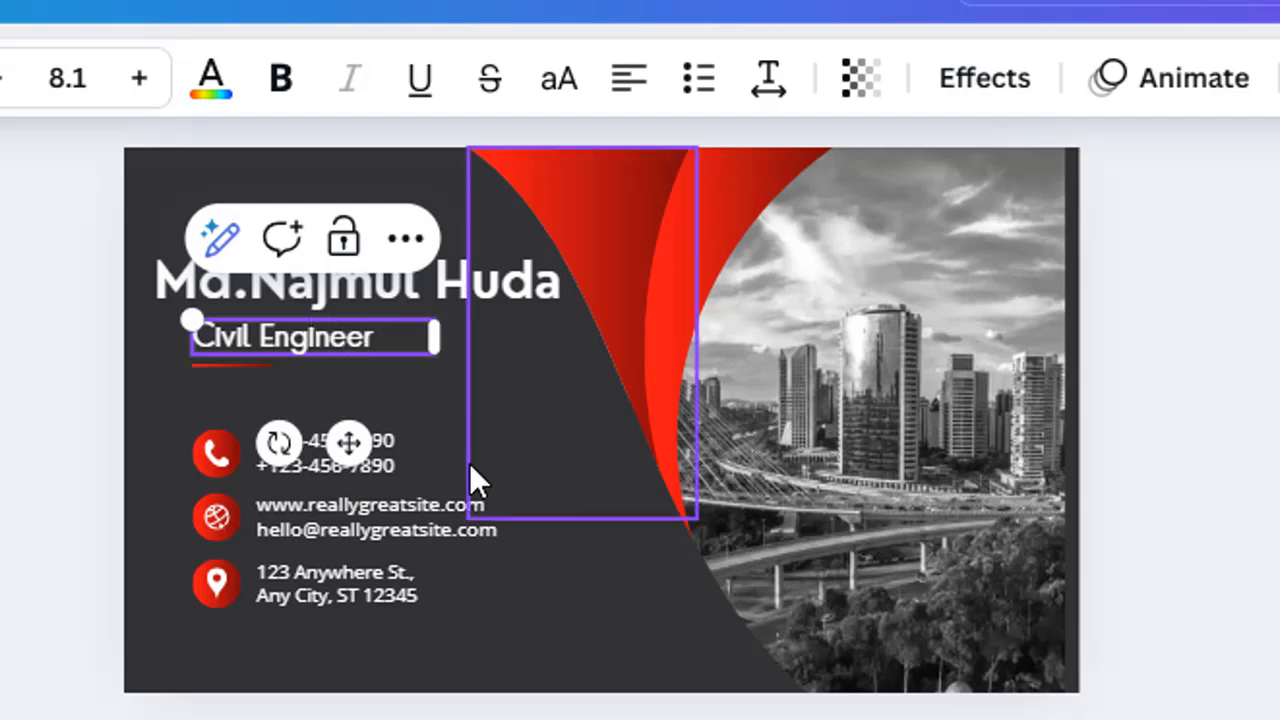
{"action": "left_click", "coordinate": [595, 598]}
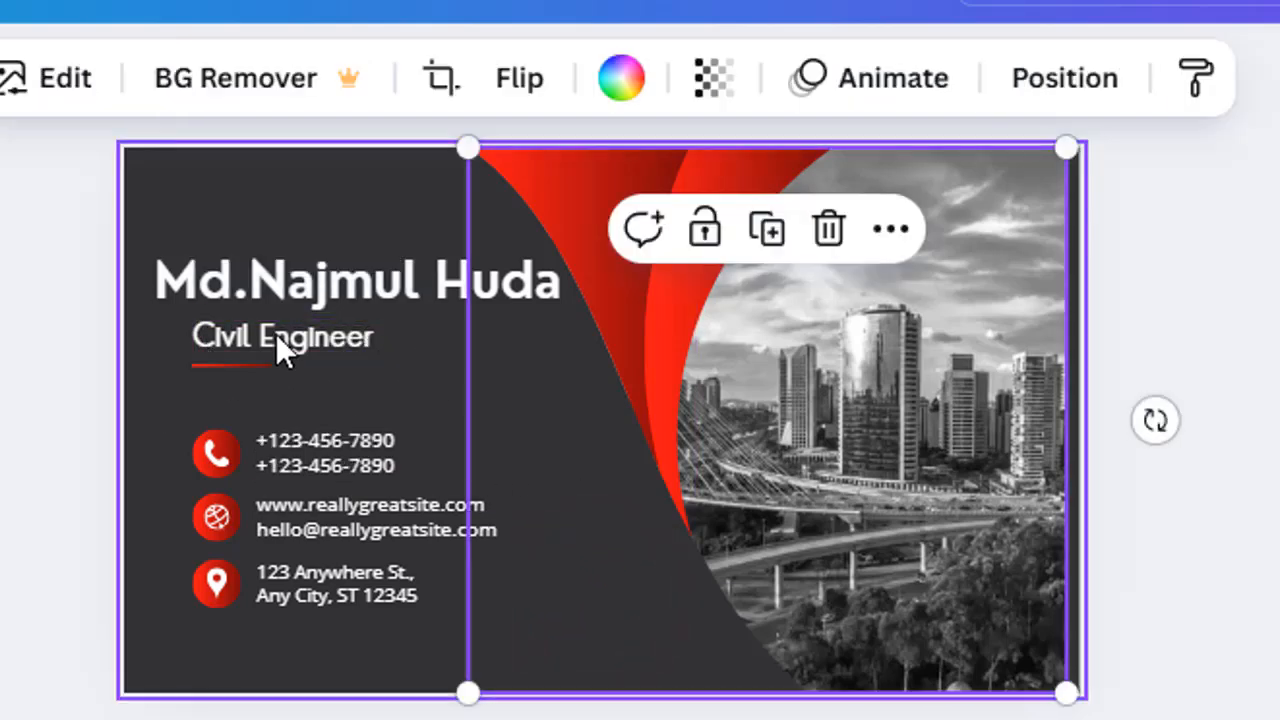
- Reselect the Civil Engineer title and bring up its right-click options
{"action": "left_click", "coordinate": [322, 338]}
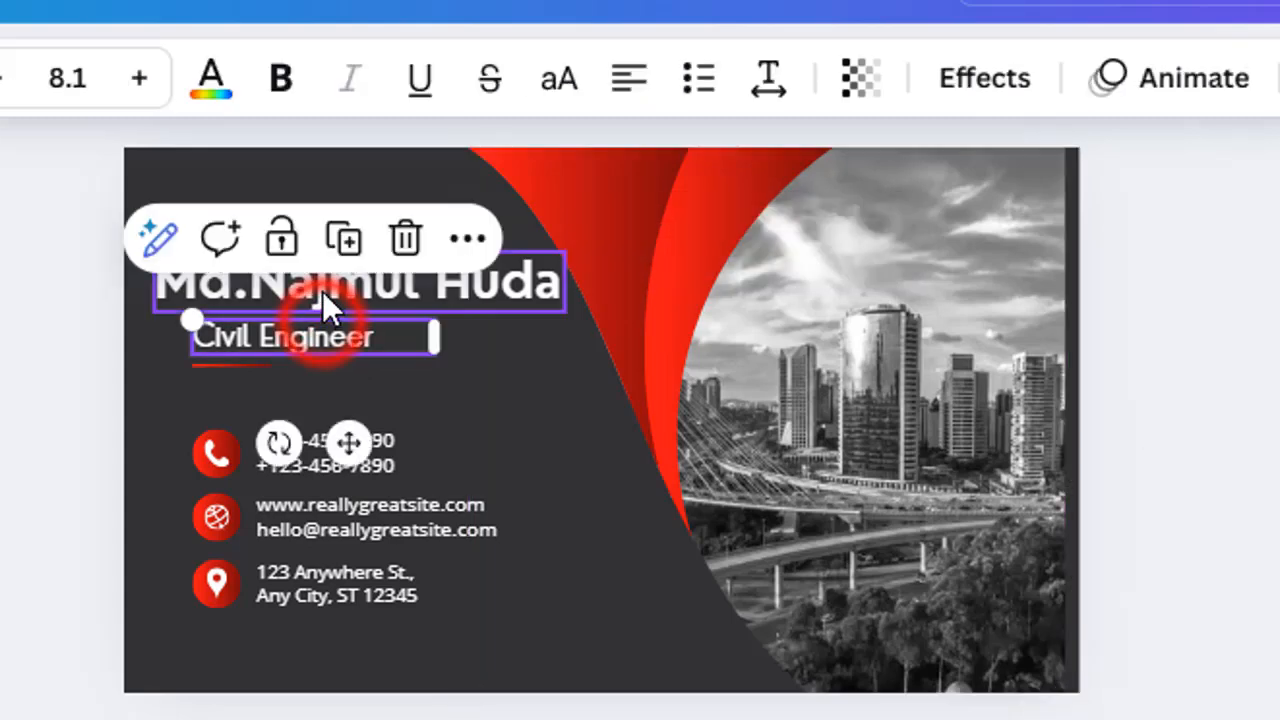
{"action": "left_click", "coordinate": [318, 174]}
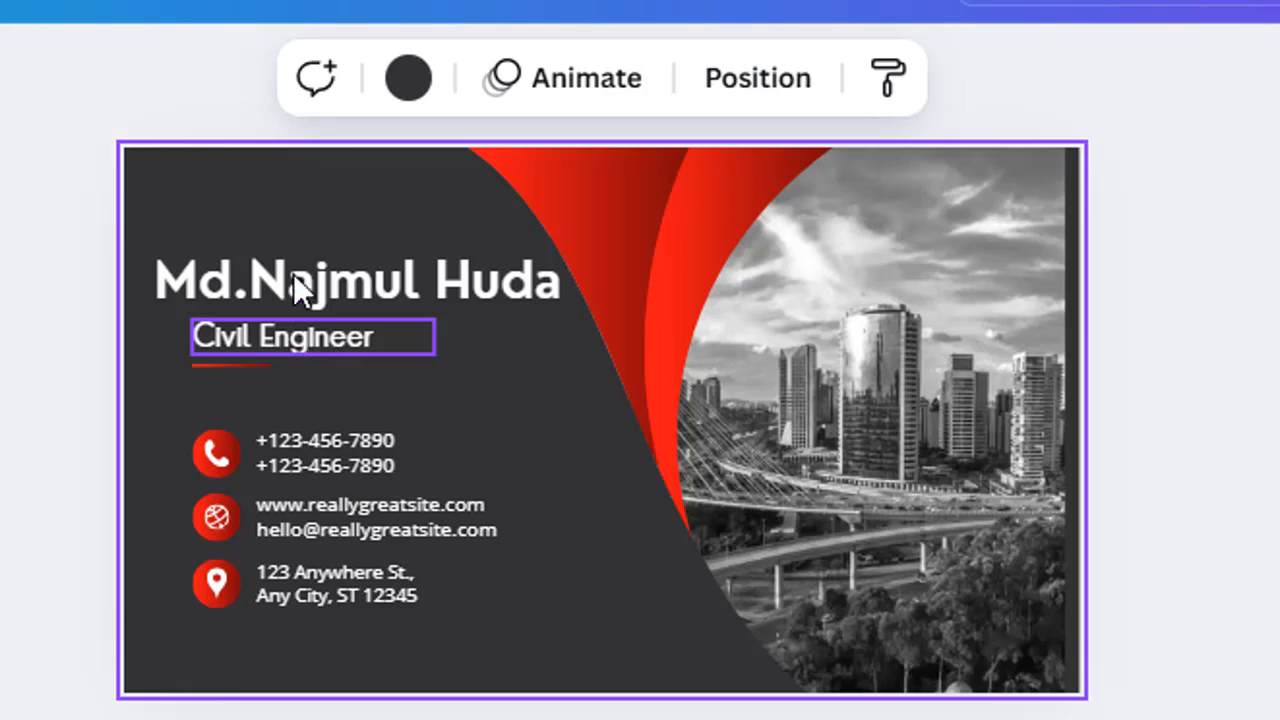
{"action": "left_click", "coordinate": [329, 334]}
{"action": "right_click", "coordinate": [329, 334]}
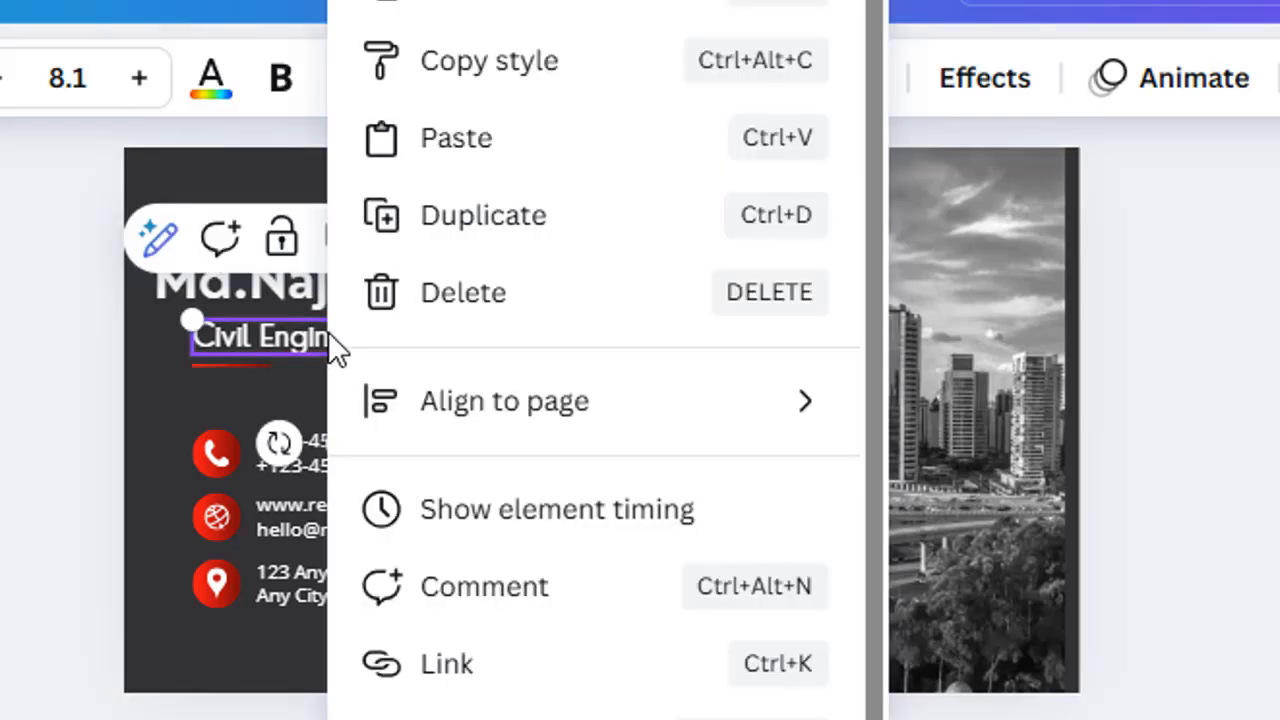
{"action": "left_click", "coordinate": [185, 351]}
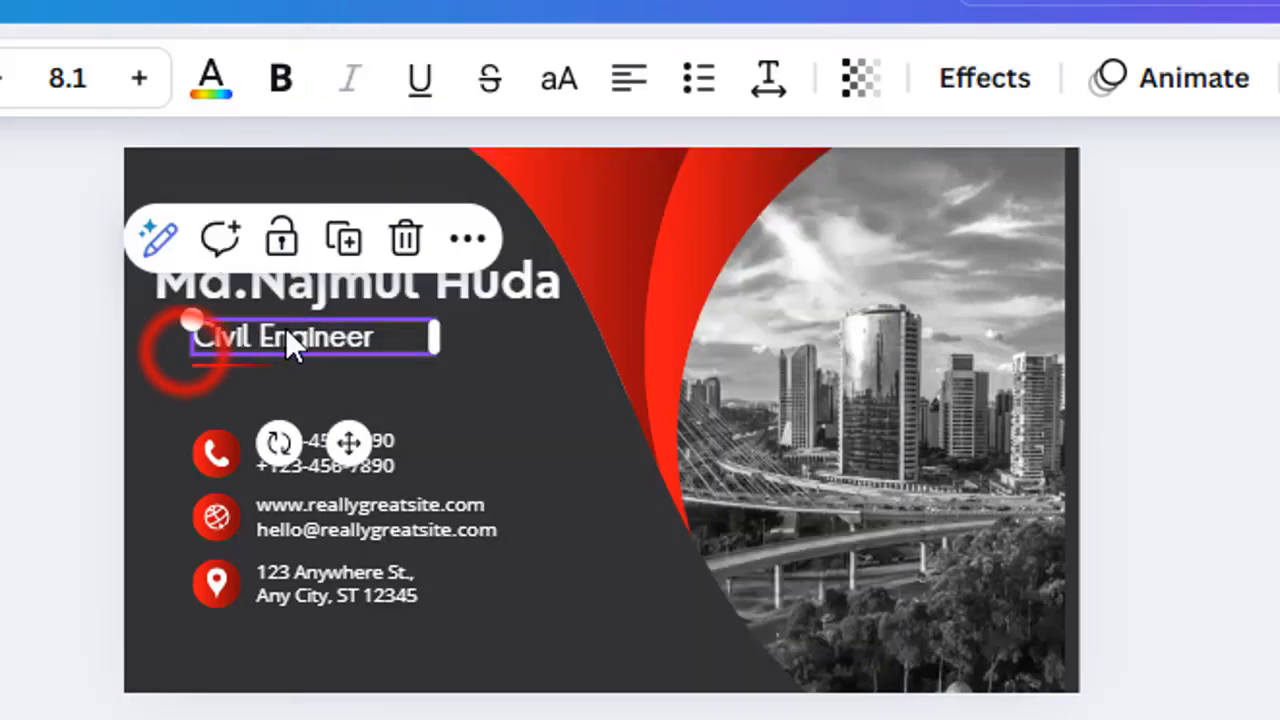
- Duplicate the Civil Engineer title, place the copy above the name and make it 'Proprietor'
{"action": "left_click", "coordinate": [343, 240]}
{"action": "left_click_drag", "start_coordinate": [374, 387], "coordinate": [329, 232]}
{"action": "double_click", "coordinate": [314, 210]}
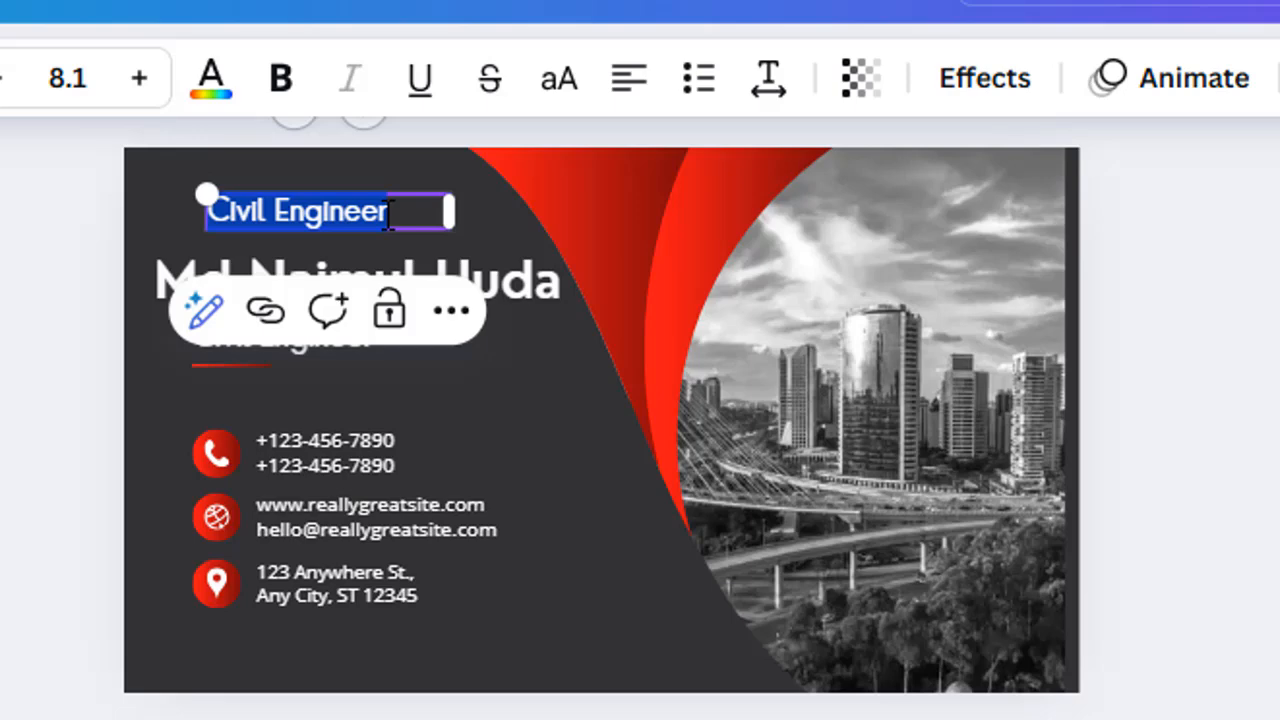
{"action": "type", "text": "Proprietor"}
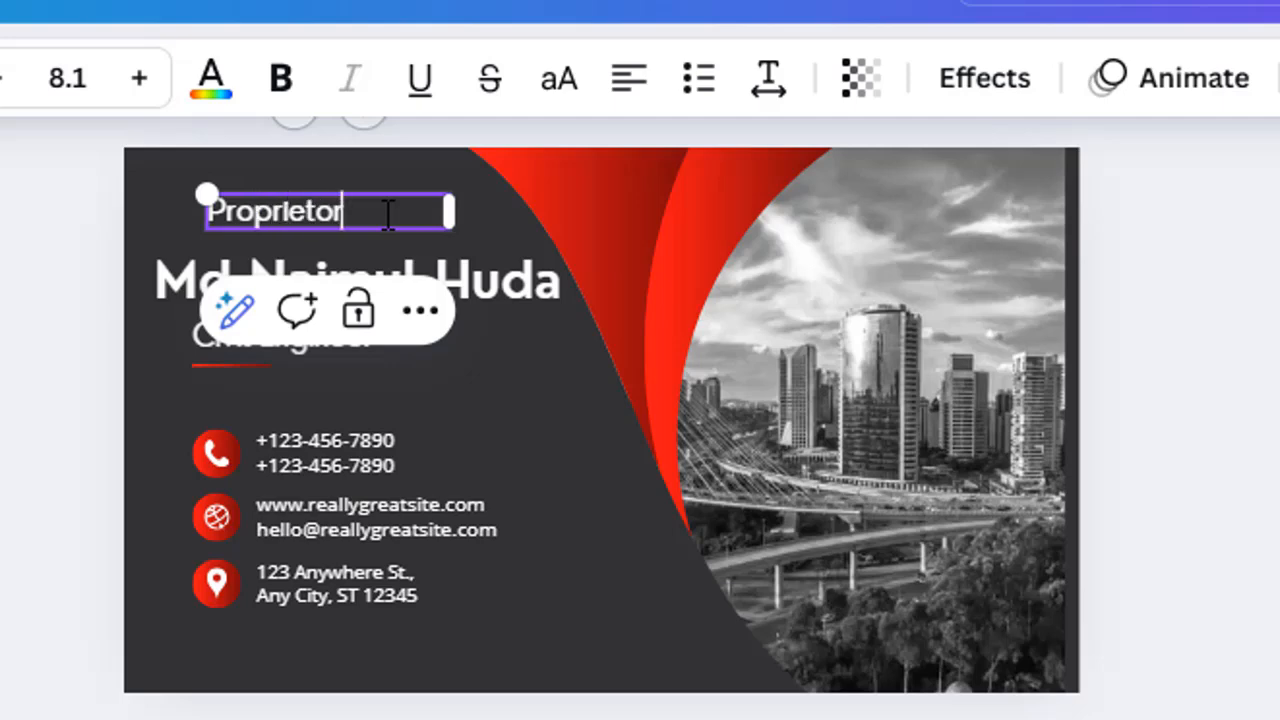
{"action": "left_click", "coordinate": [522, 403]}
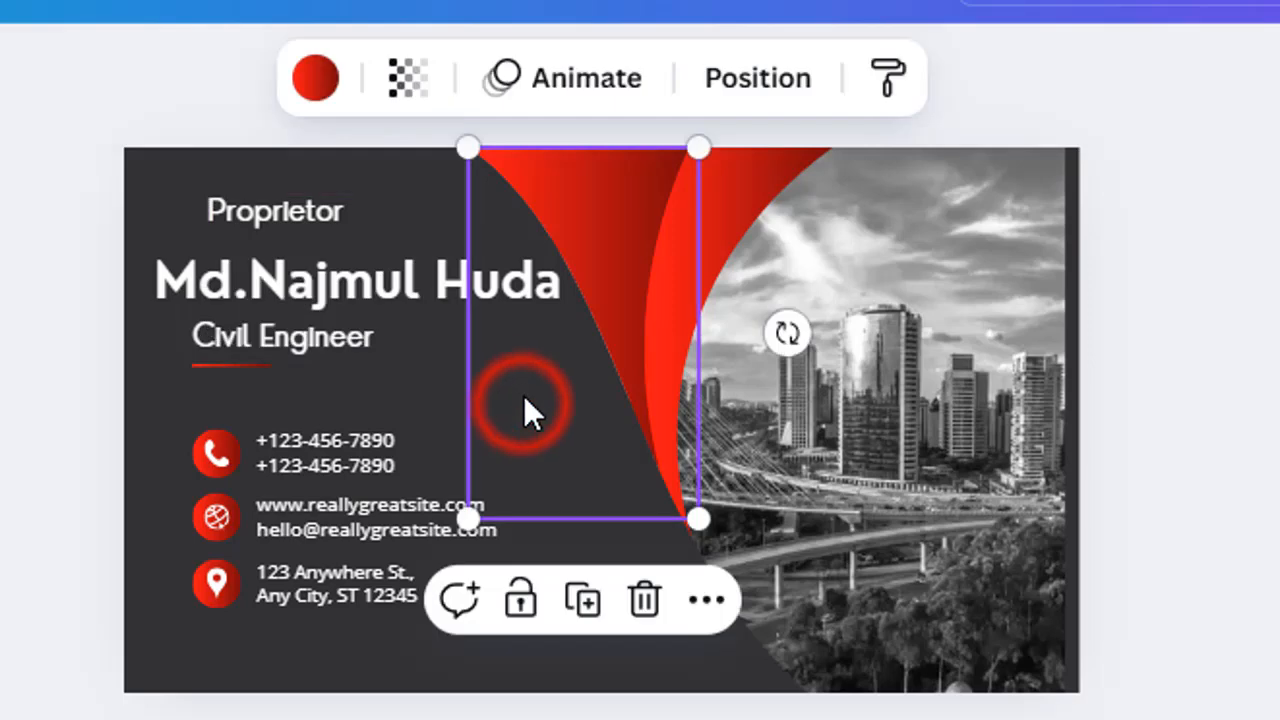
{"action": "left_click", "coordinate": [291, 208]}
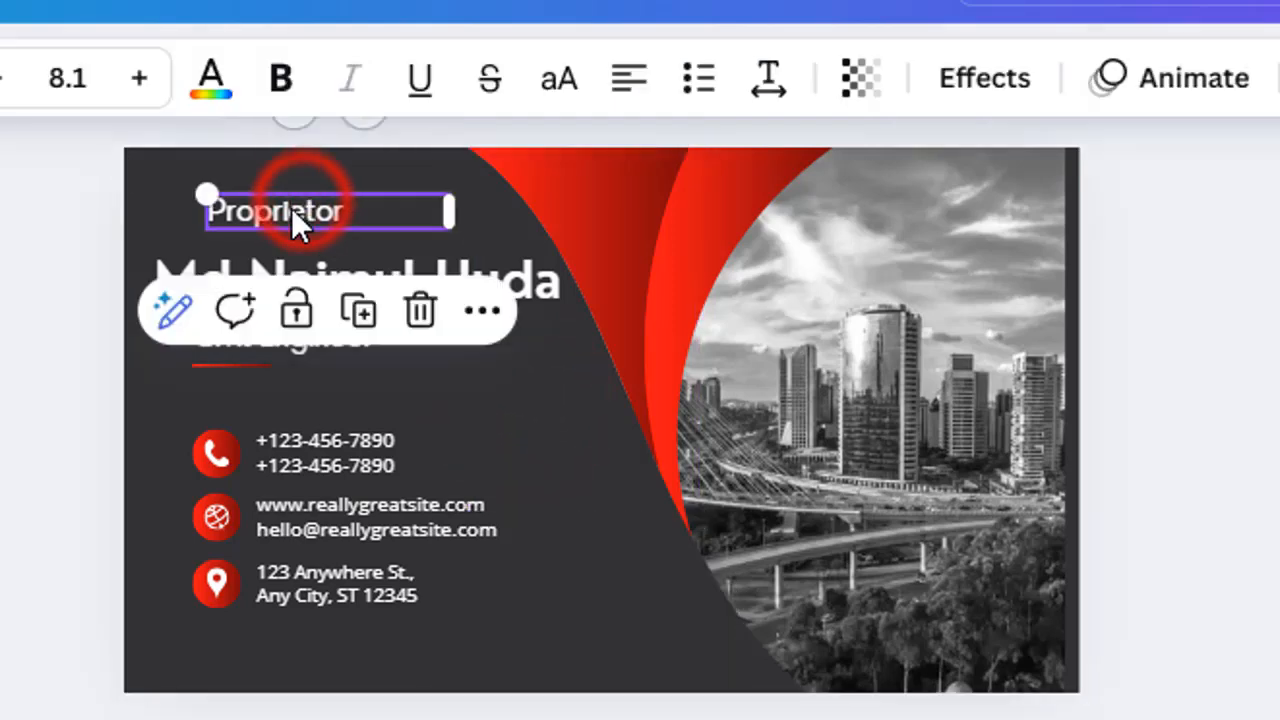
{"action": "left_click_drag", "start_coordinate": [291, 208], "coordinate": [322, 210]}
- Select the red curved shape on the card front
{"action": "left_click", "coordinate": [479, 395]}
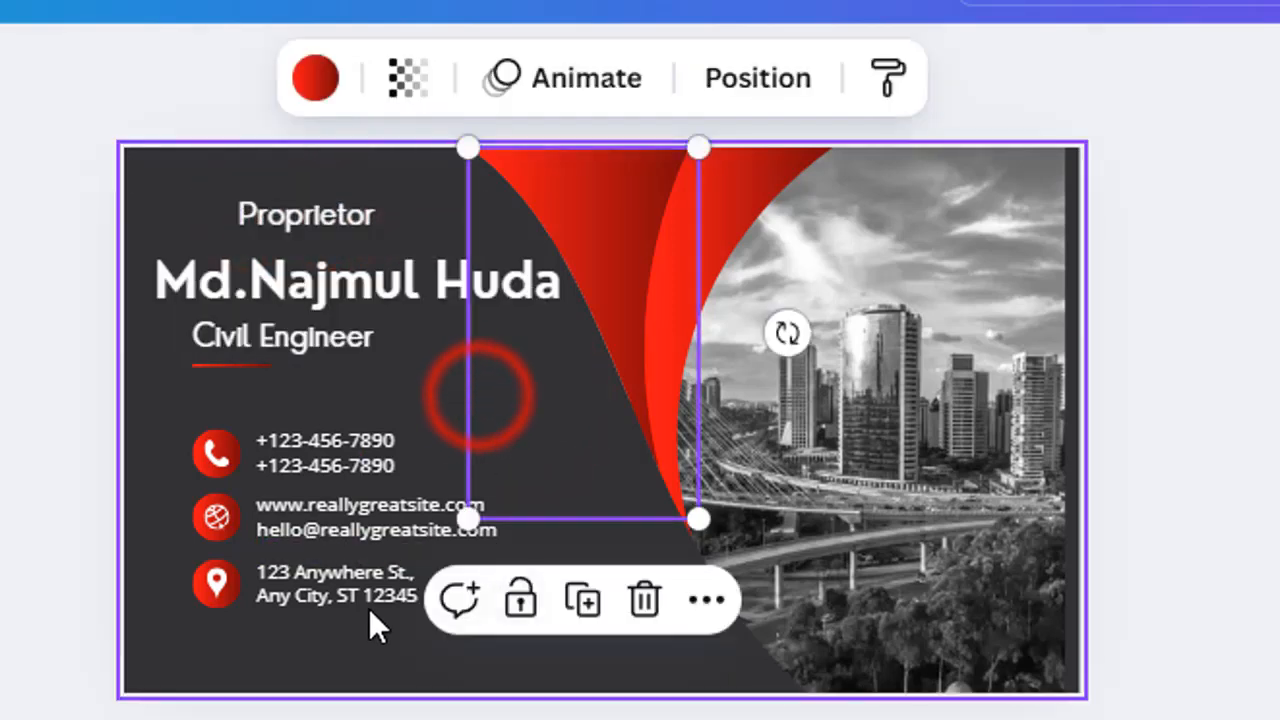
{"action": "left_click", "coordinate": [290, 660]}
{"action": "left_click", "coordinate": [753, 327]}
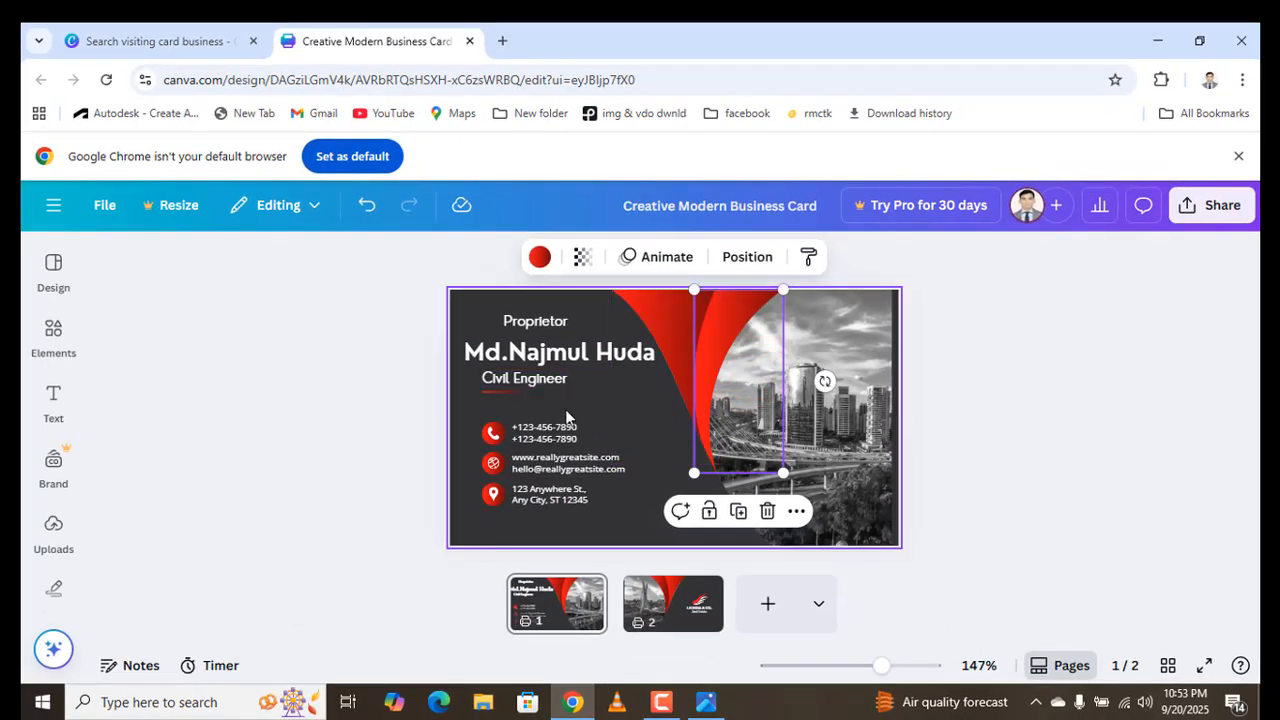
- Try red, white, gradient and Coral red swatches, then set the front background to Dark gray (#545454)
{"action": "left_click", "coordinate": [565, 409]}
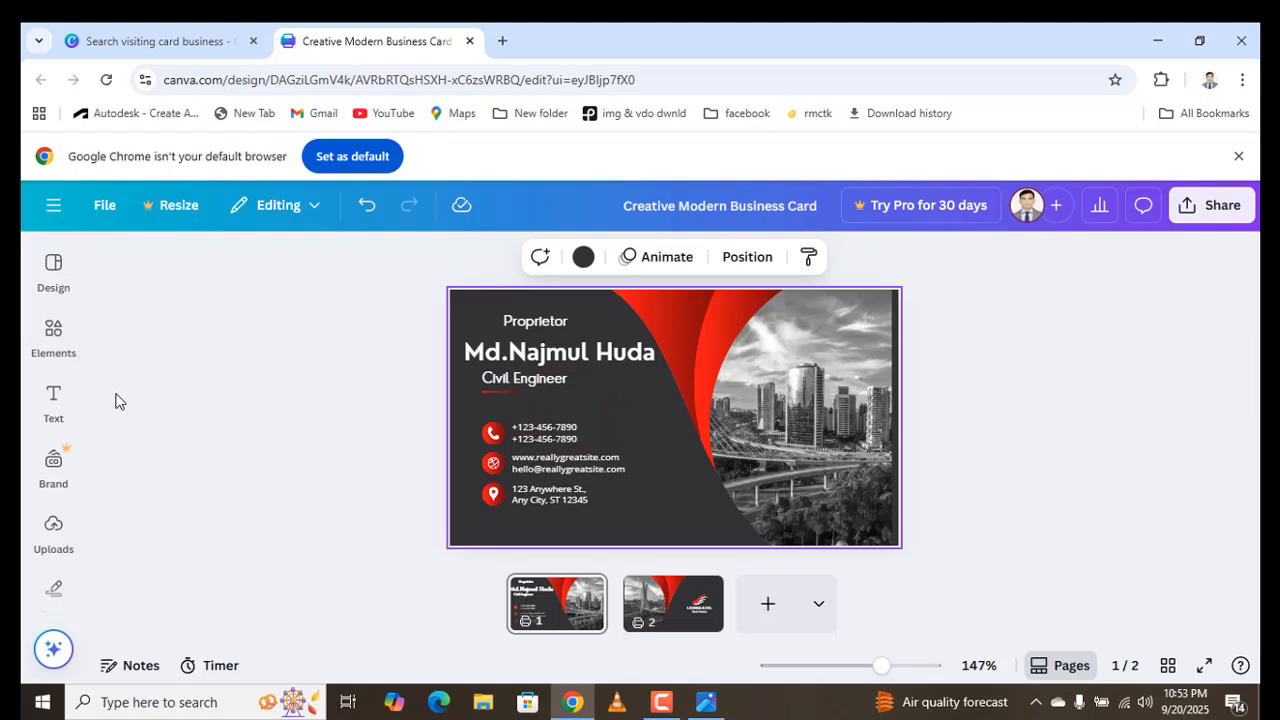
{"action": "left_click", "coordinate": [583, 257]}
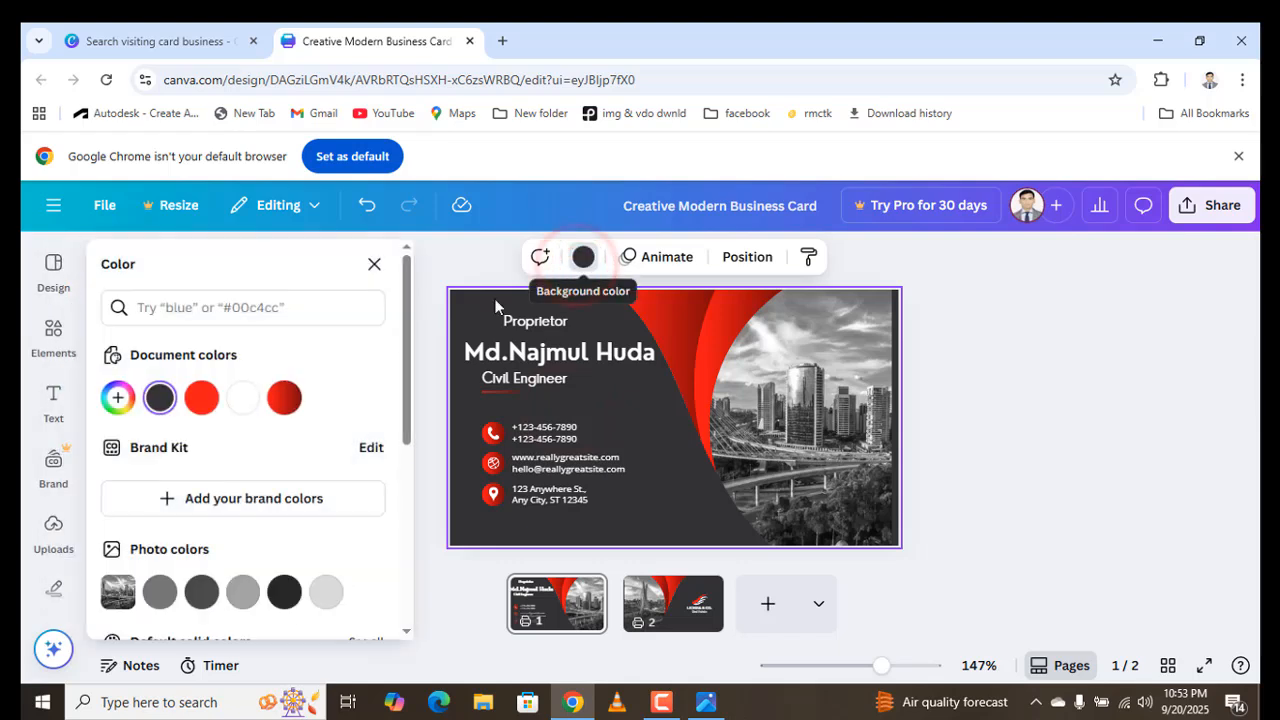
{"action": "left_click", "coordinate": [196, 399]}
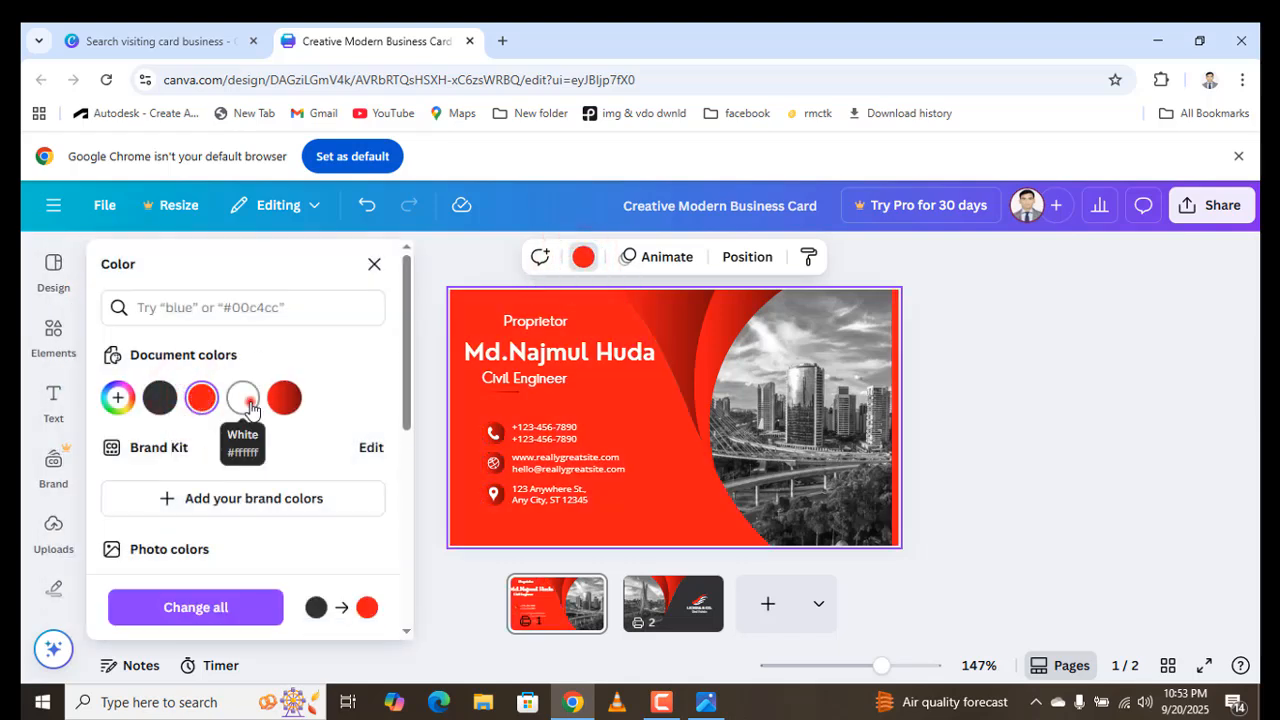
{"action": "left_click", "coordinate": [243, 398]}
{"action": "left_click", "coordinate": [282, 399]}
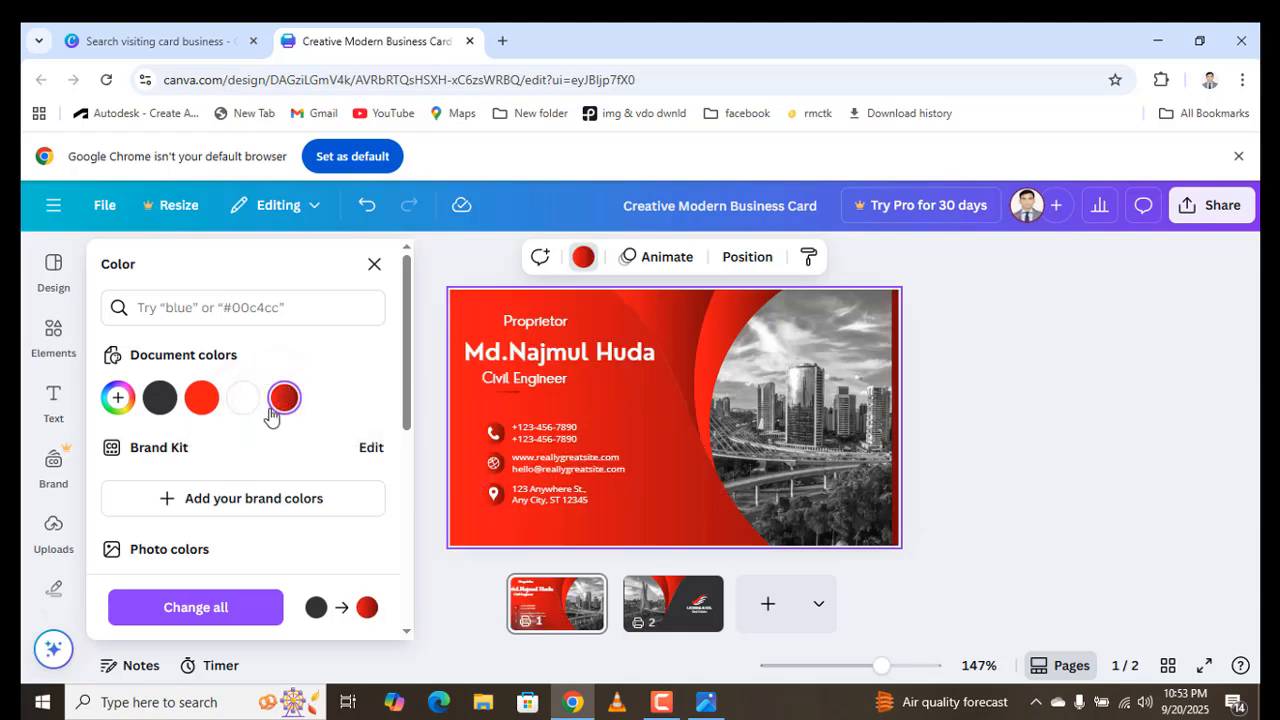
{"action": "scroll", "coordinate": [347, 432], "scroll_direction": "down", "scroll_amount": 2}
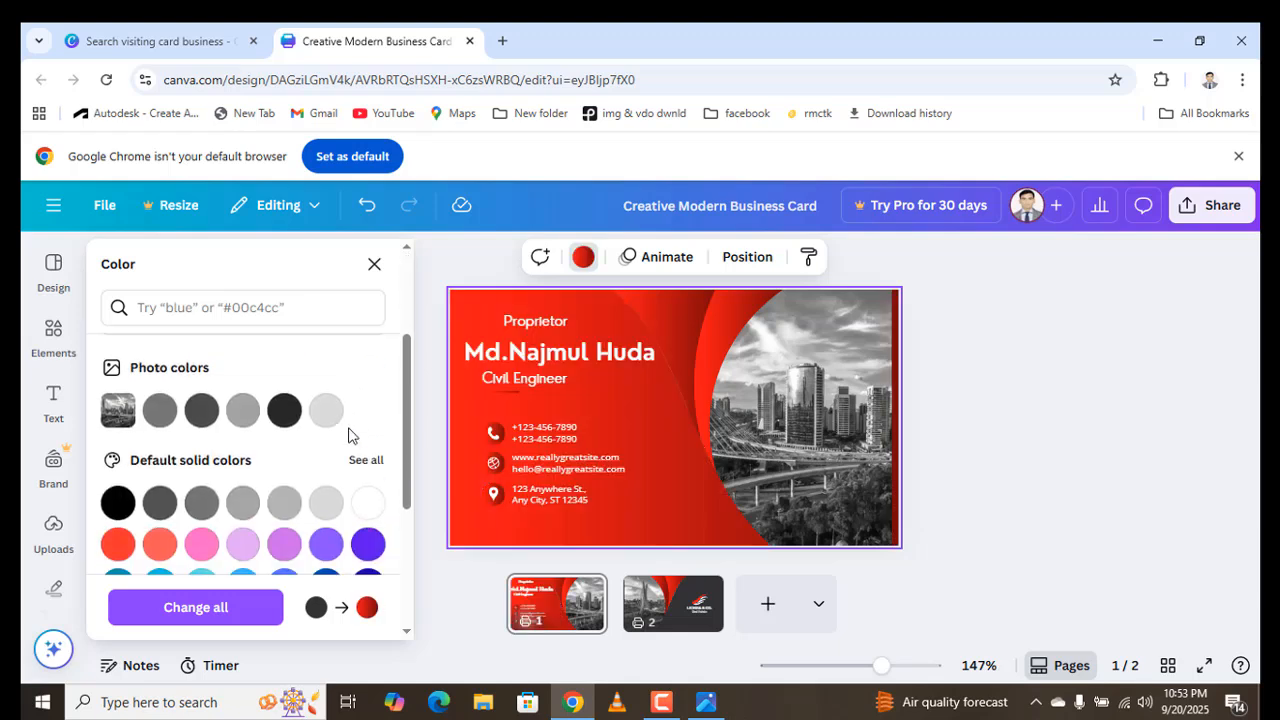
{"action": "left_click", "coordinate": [162, 542]}
{"action": "left_click", "coordinate": [115, 545]}
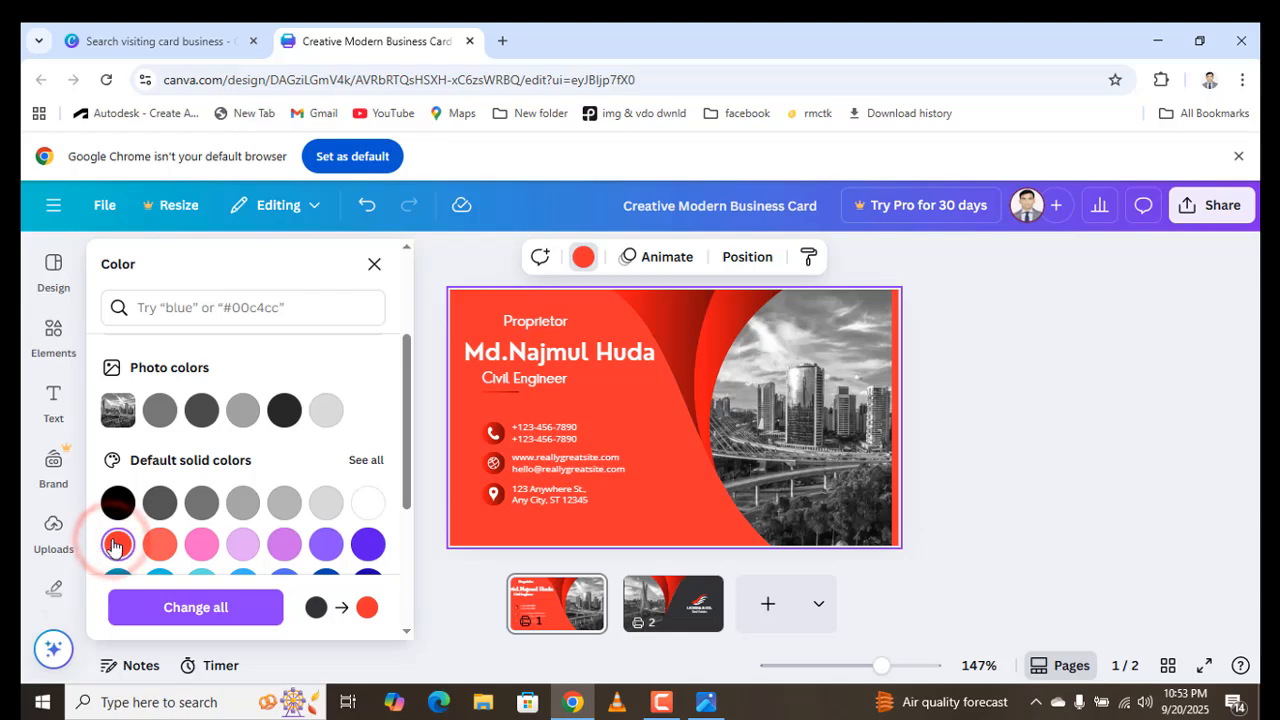
{"action": "left_click", "coordinate": [201, 500]}
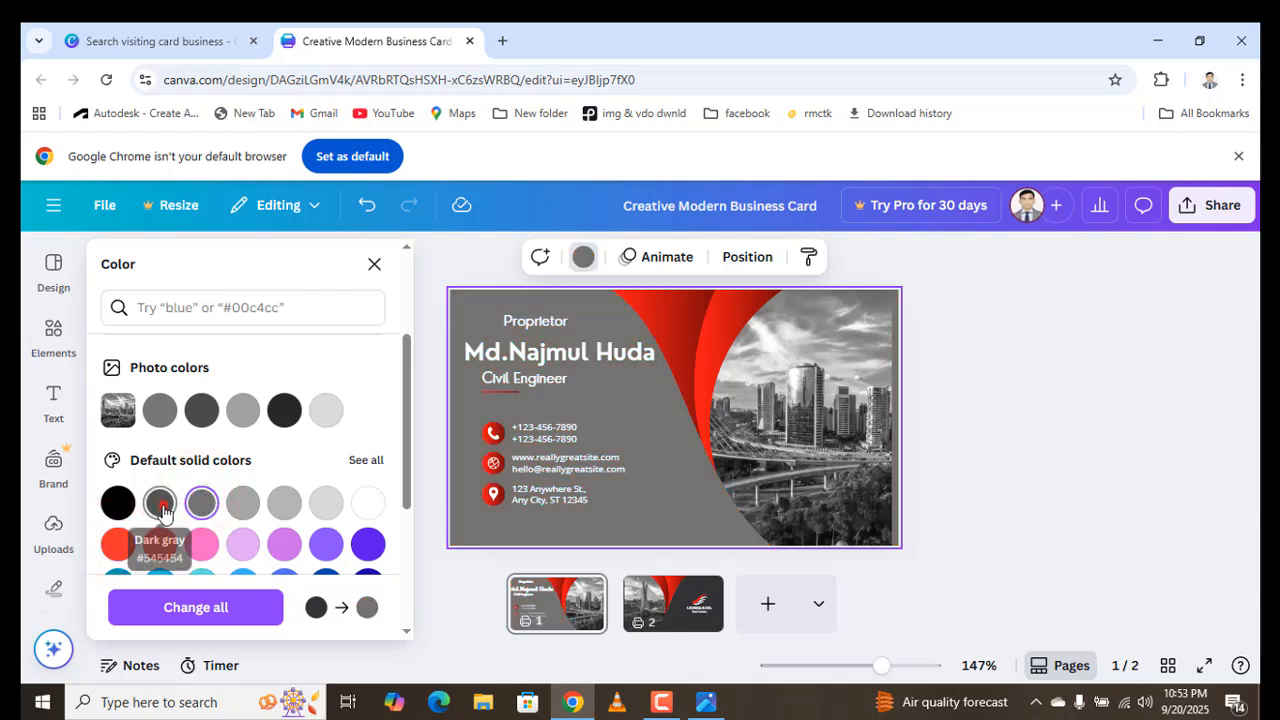
{"action": "left_click", "coordinate": [160, 503]}
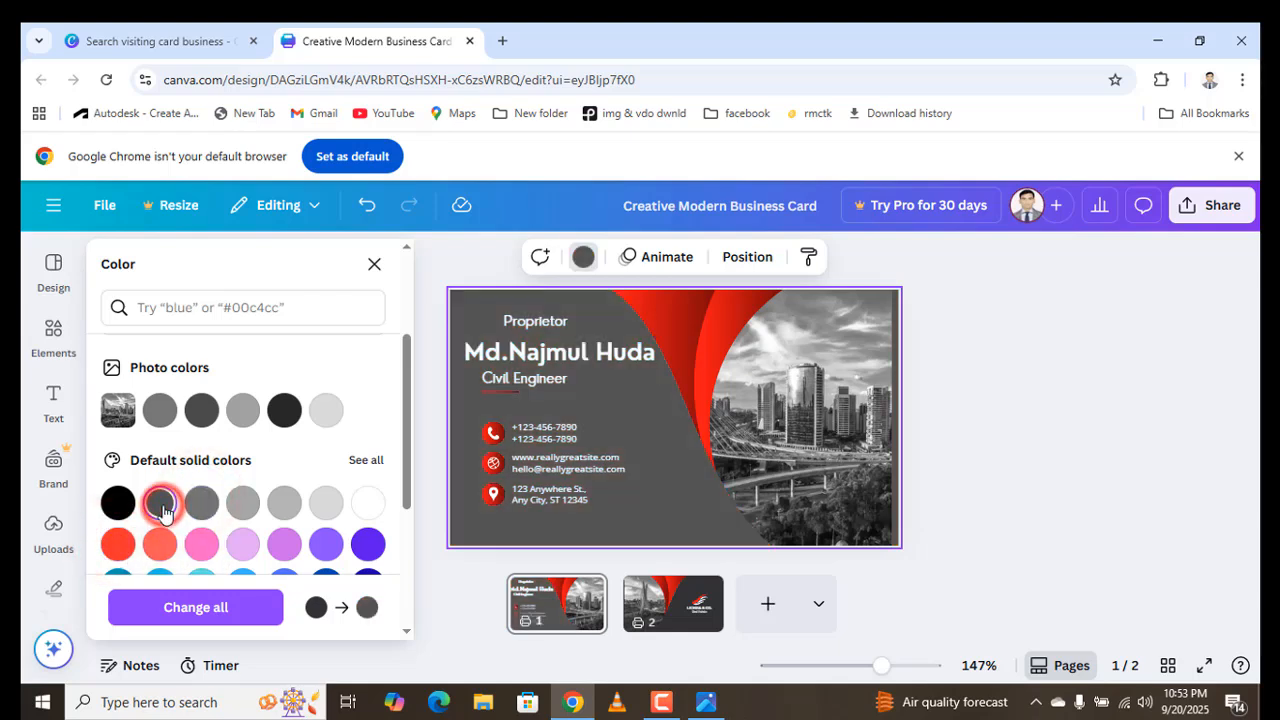
{"action": "left_click", "coordinate": [681, 334]}
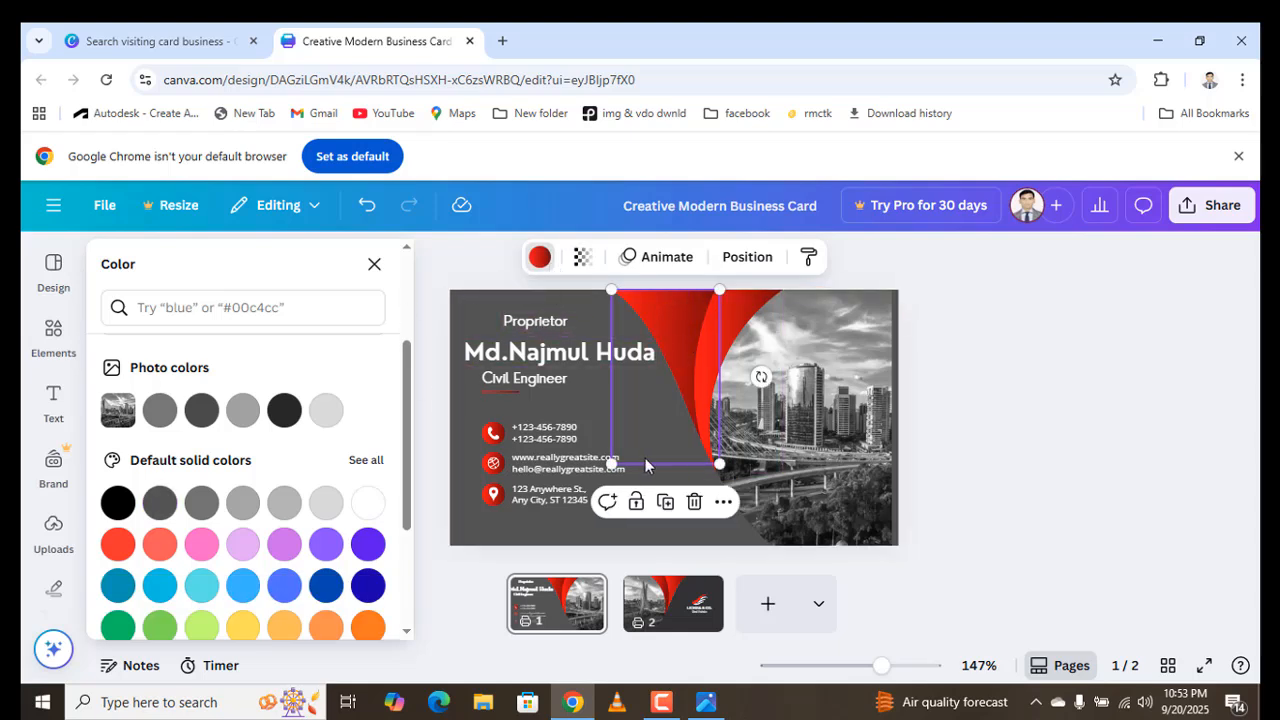
- Overwrite the front's two placeholder phone numbers with the cardholder's single phone number
{"action": "double_click", "coordinate": [540, 438]}
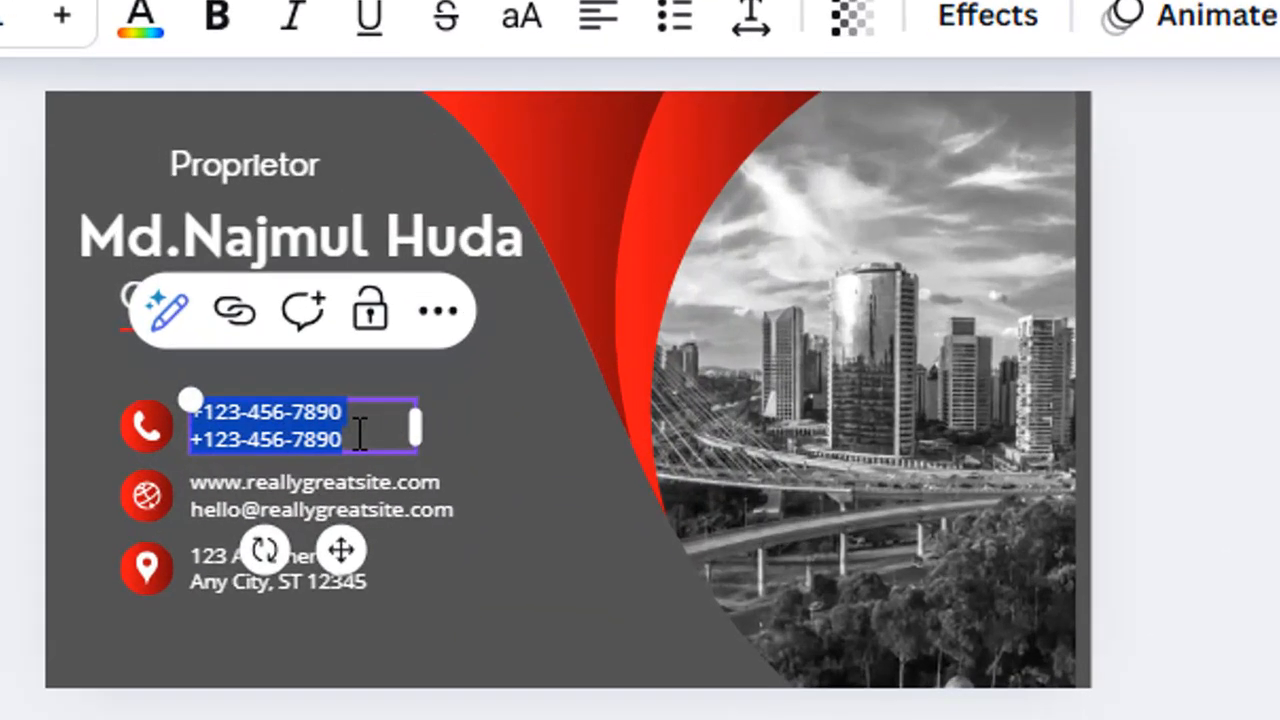
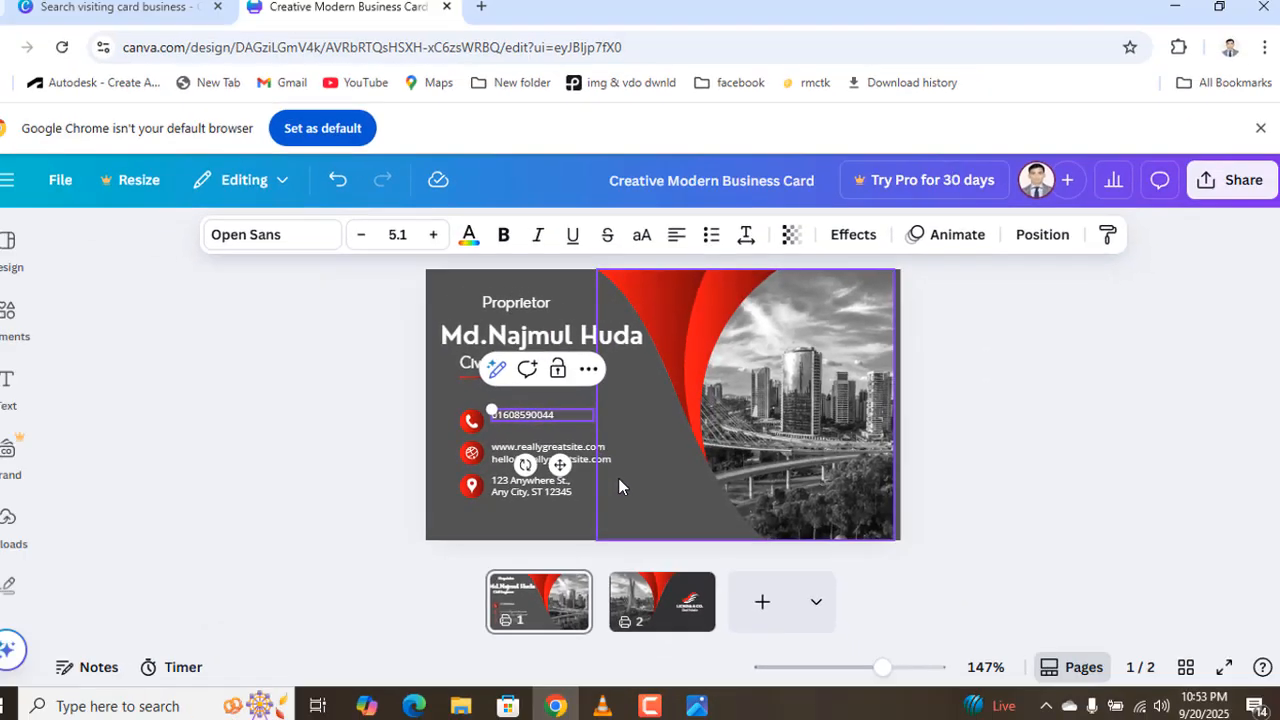
{"action": "left_click", "coordinate": [472, 554]}
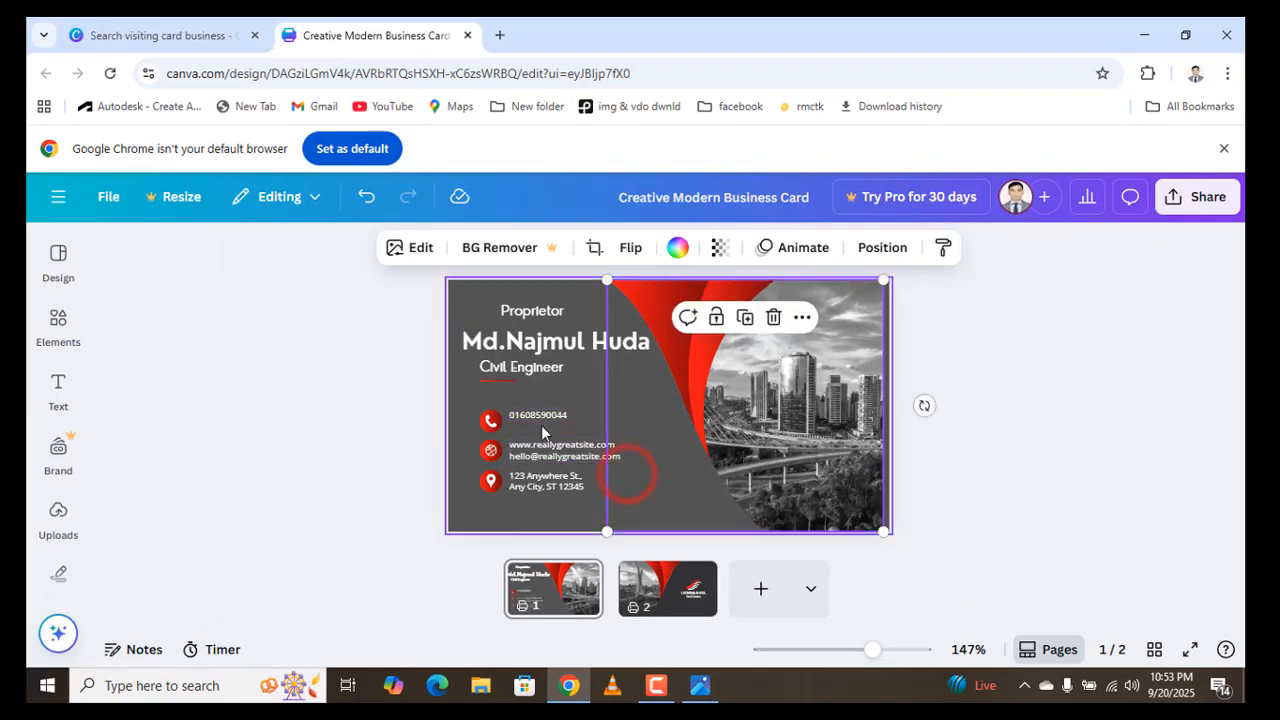
{"action": "left_click", "coordinate": [700, 686]}
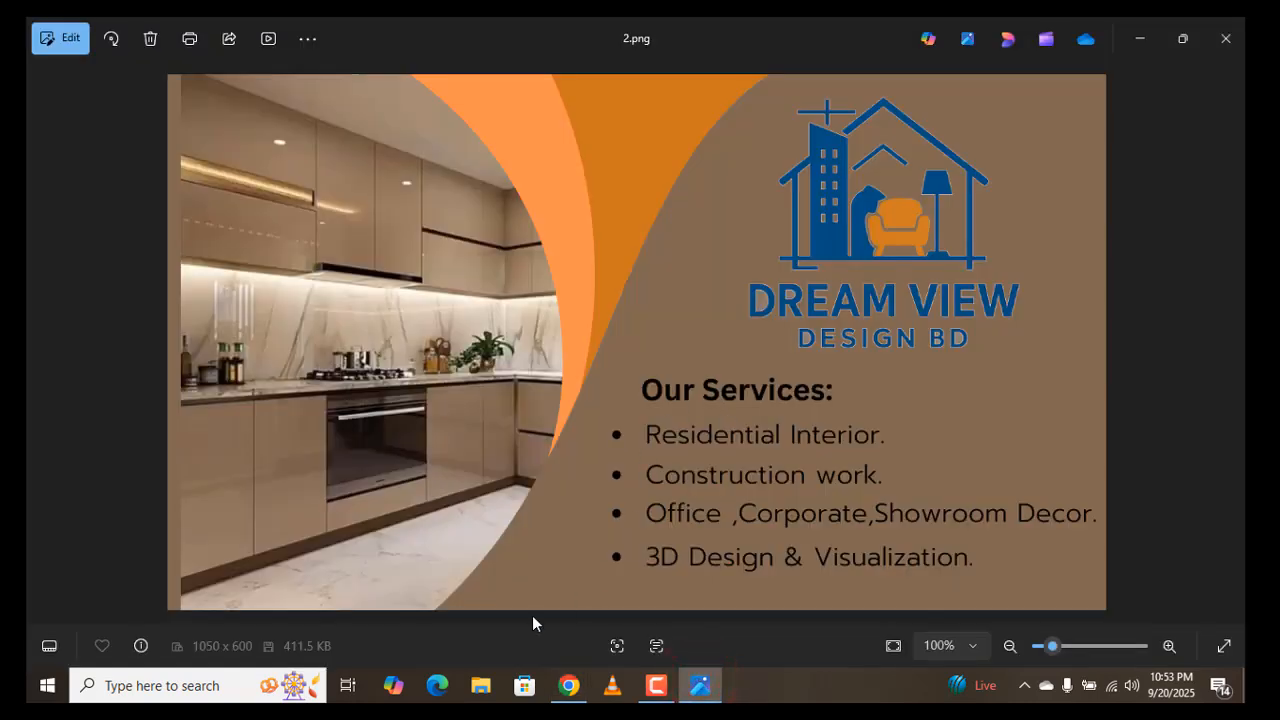
{"action": "left_click", "coordinate": [45, 341]}
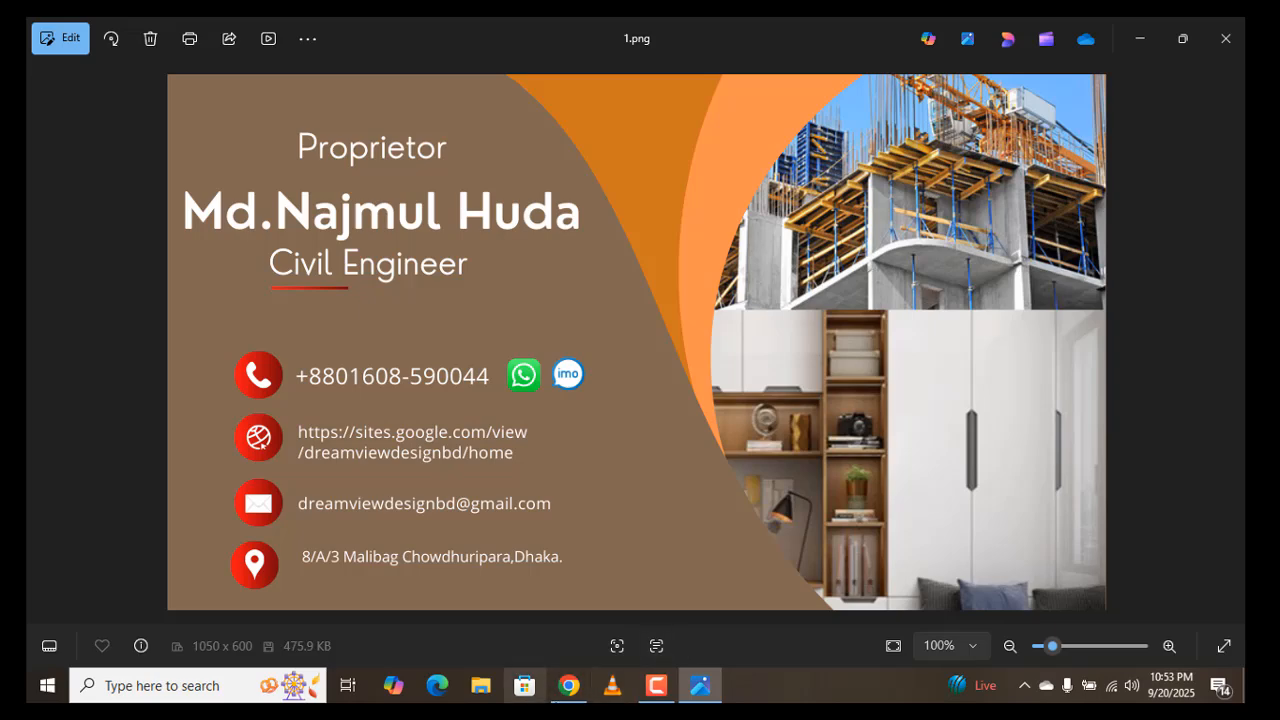
- In a new Chrome tab, search Google for 'flat icon' and open the Flaticon website
{"action": "left_click", "coordinate": [563, 697]}
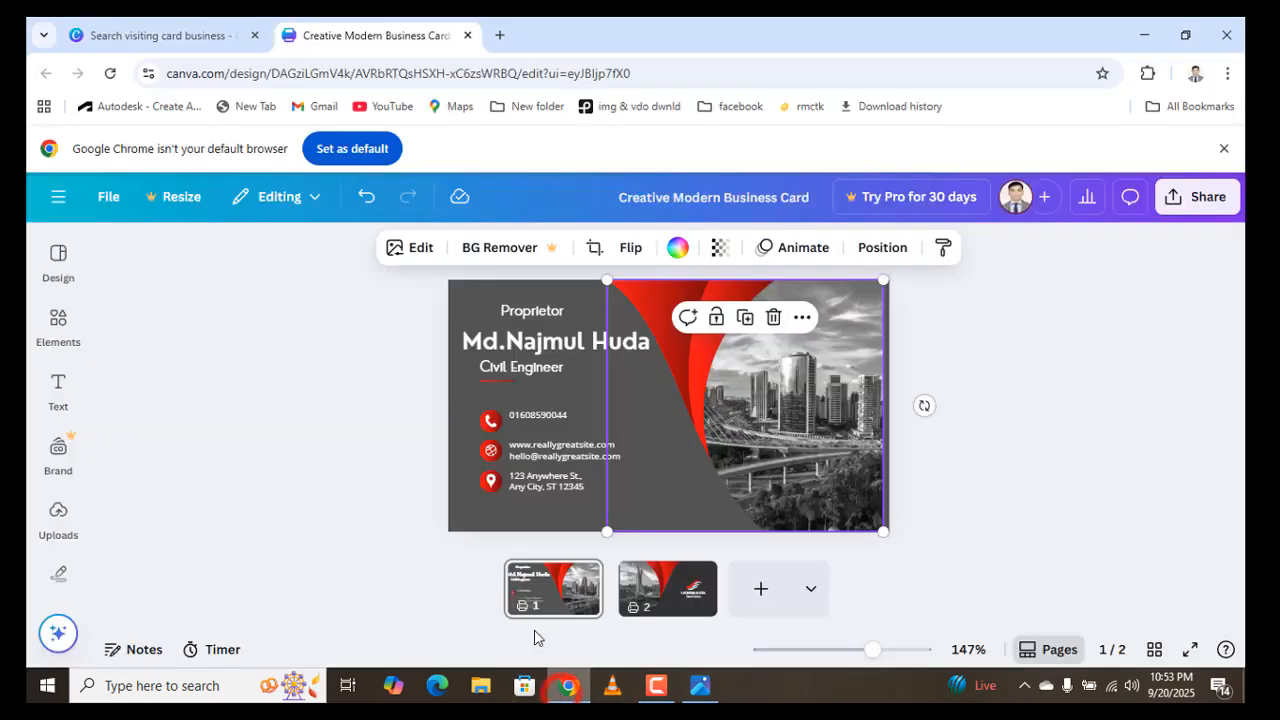
{"action": "left_click", "coordinate": [497, 36]}
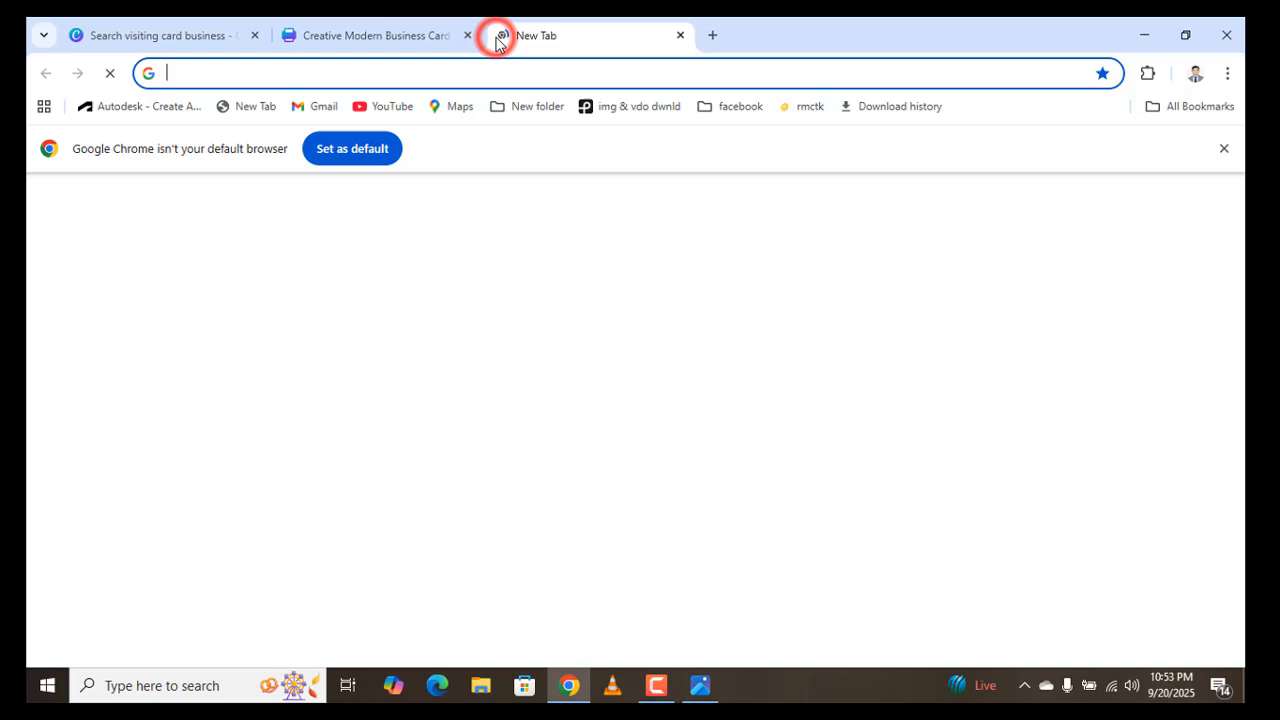
{"action": "left_click", "coordinate": [400, 74]}
{"action": "type", "text": "fl"}
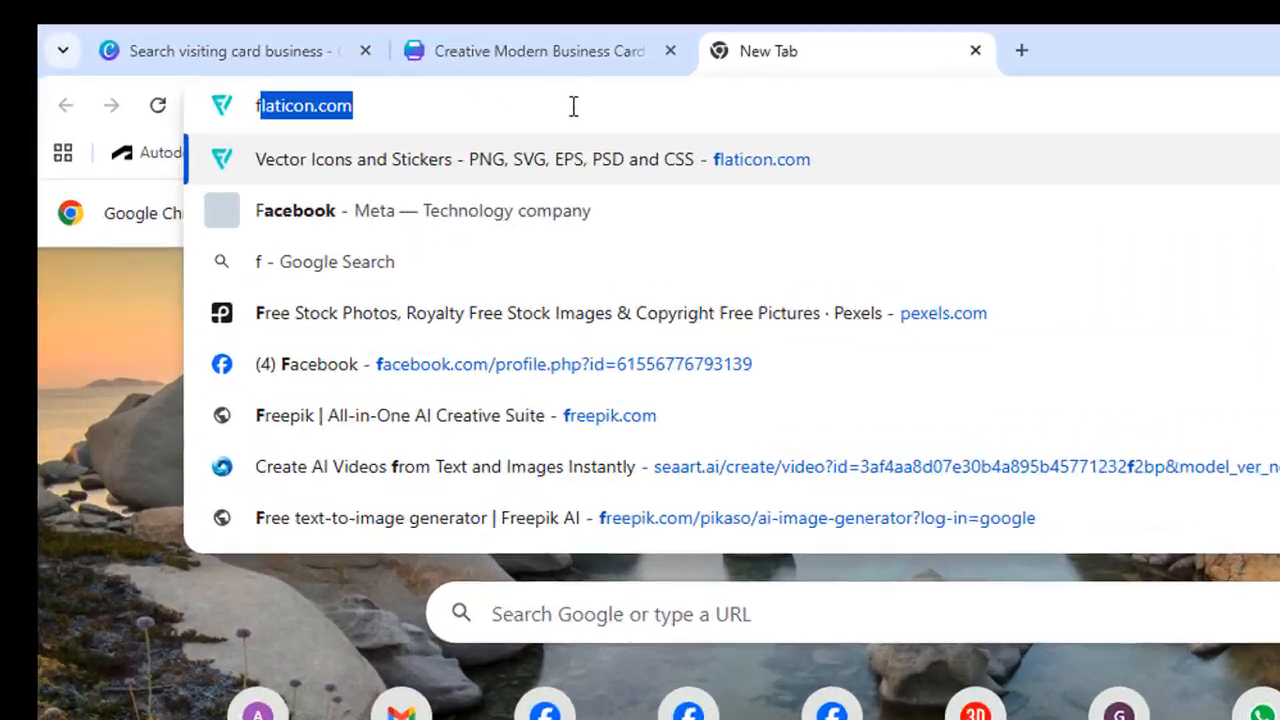
{"action": "type", "text": "at ico"}
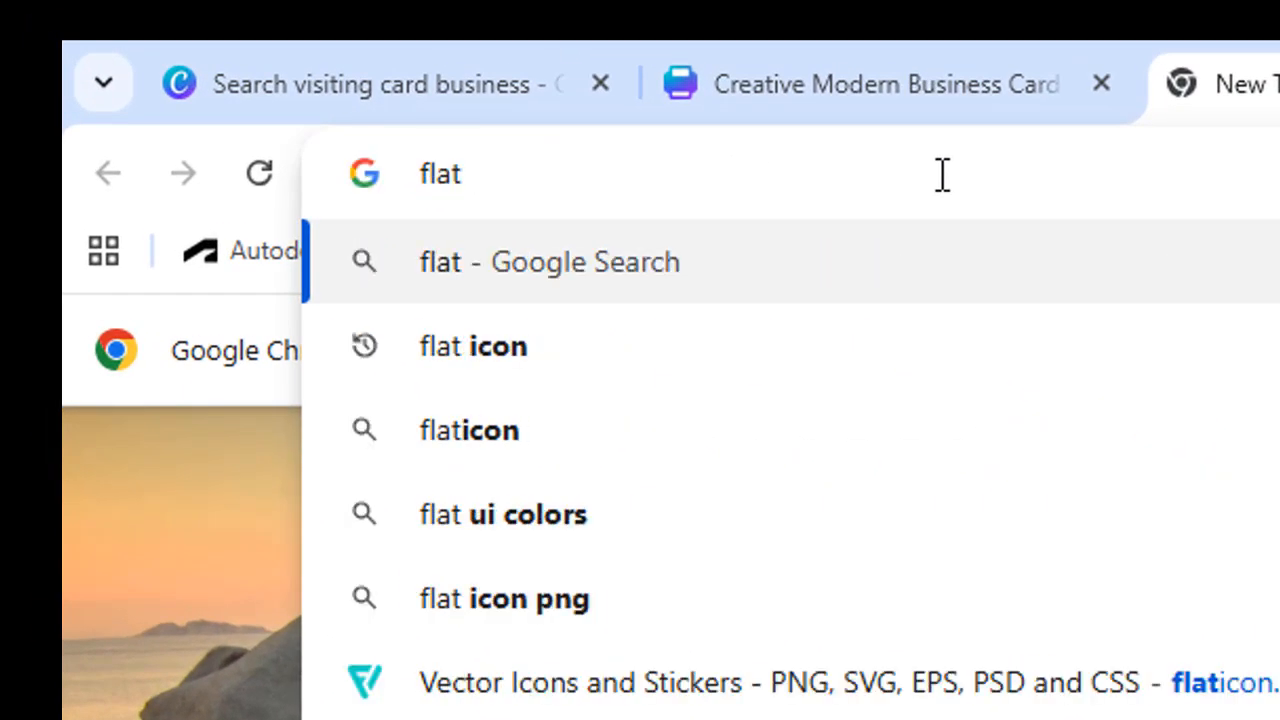
{"action": "type", "text": "n"}
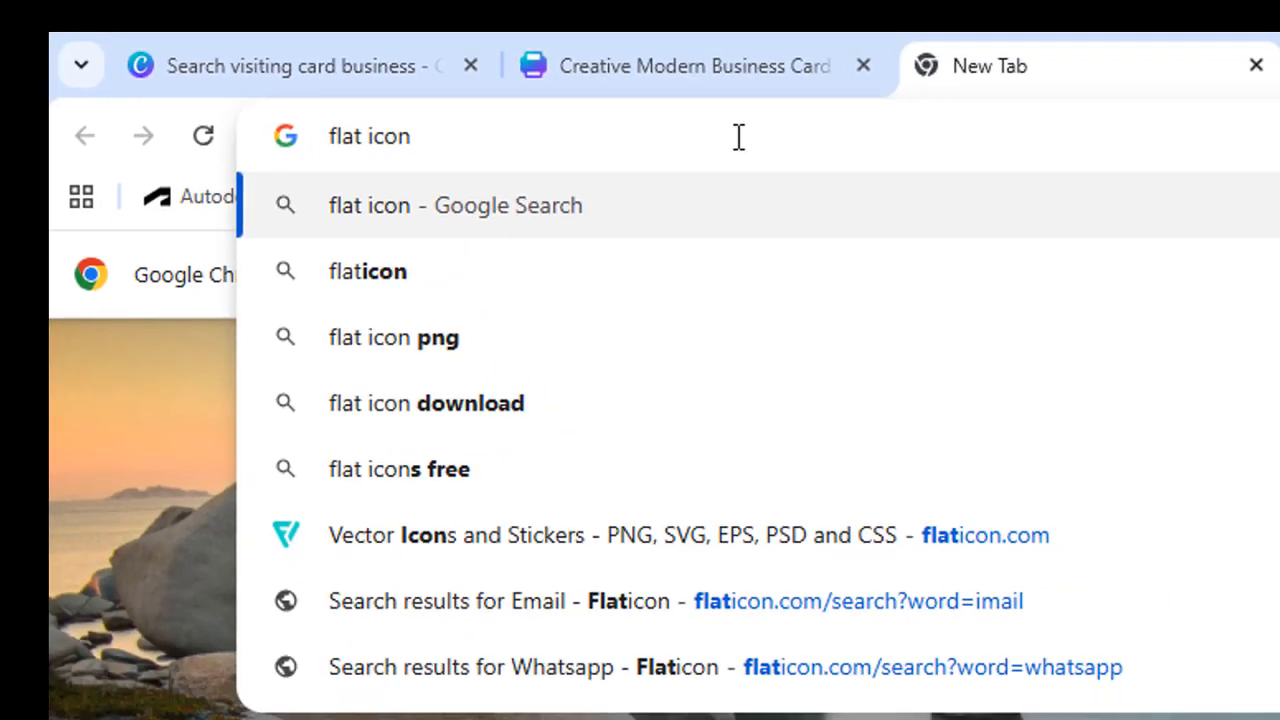
{"action": "key", "text": "Return"}
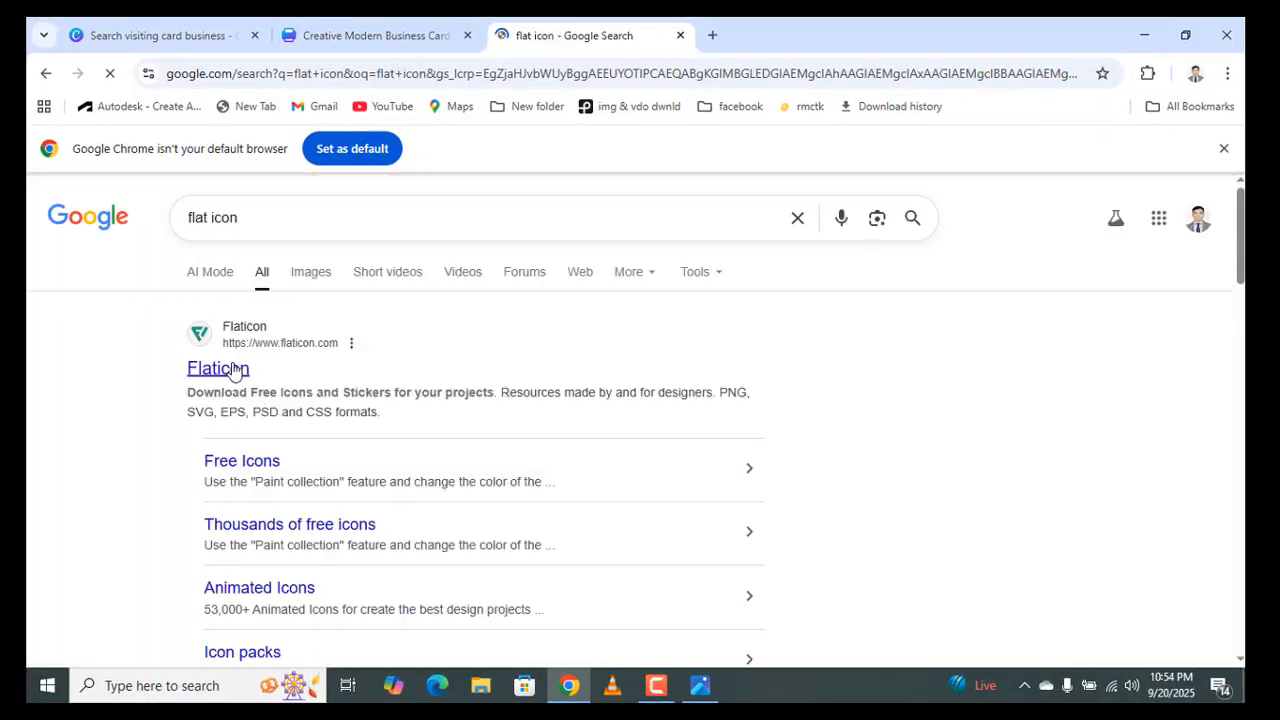
{"action": "left_click", "coordinate": [233, 370]}
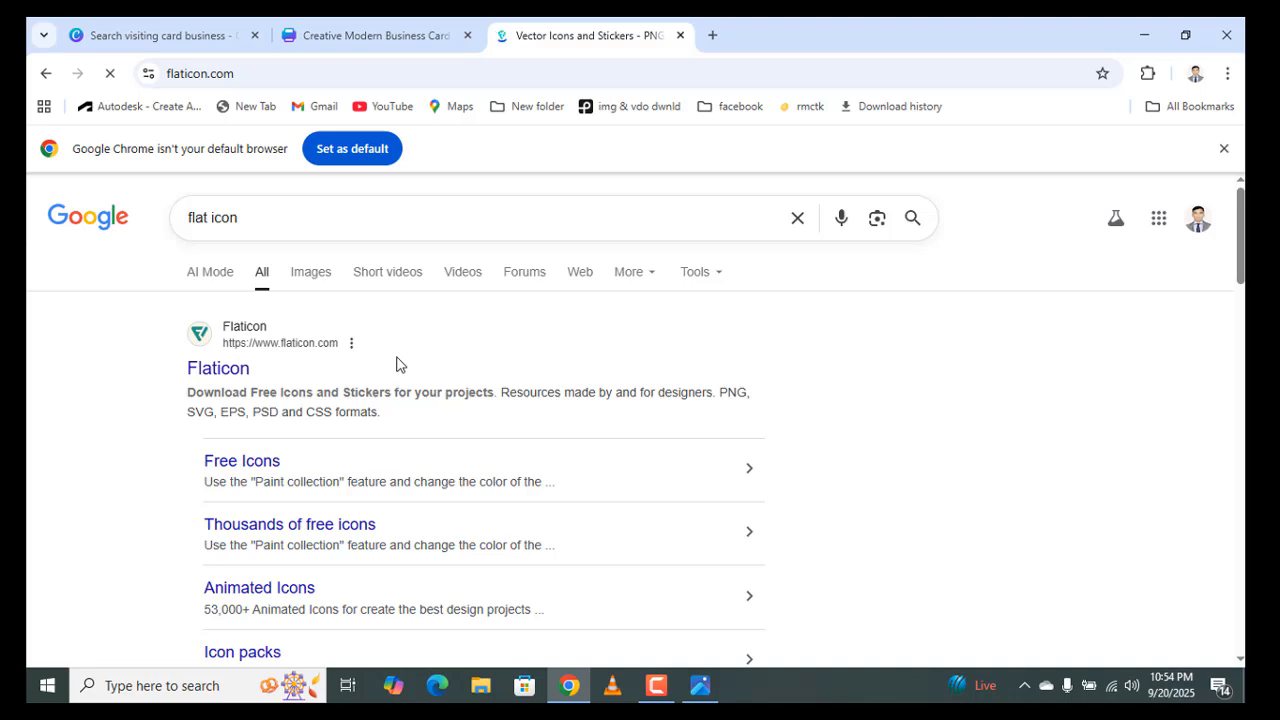
- Search Flaticon for 'imo' icons
{"action": "left_click", "coordinate": [467, 472]}
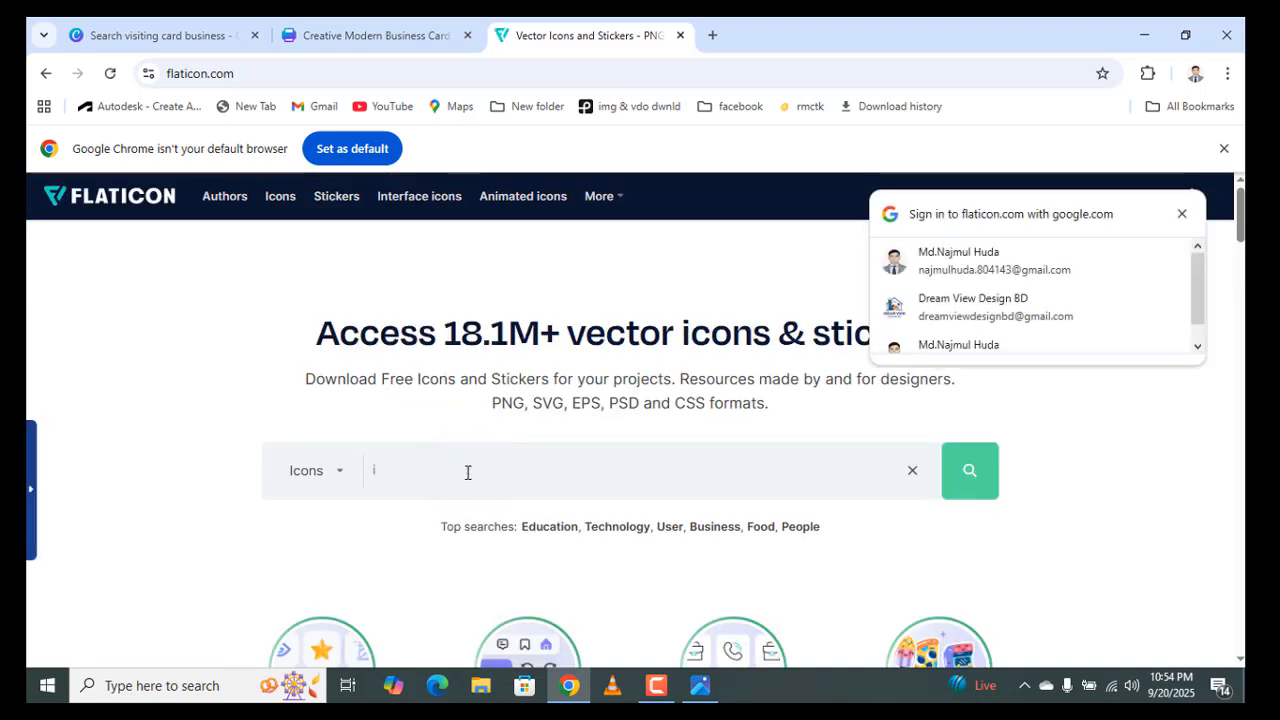
{"action": "type", "text": "i"}
{"action": "left_click", "coordinate": [467, 472]}
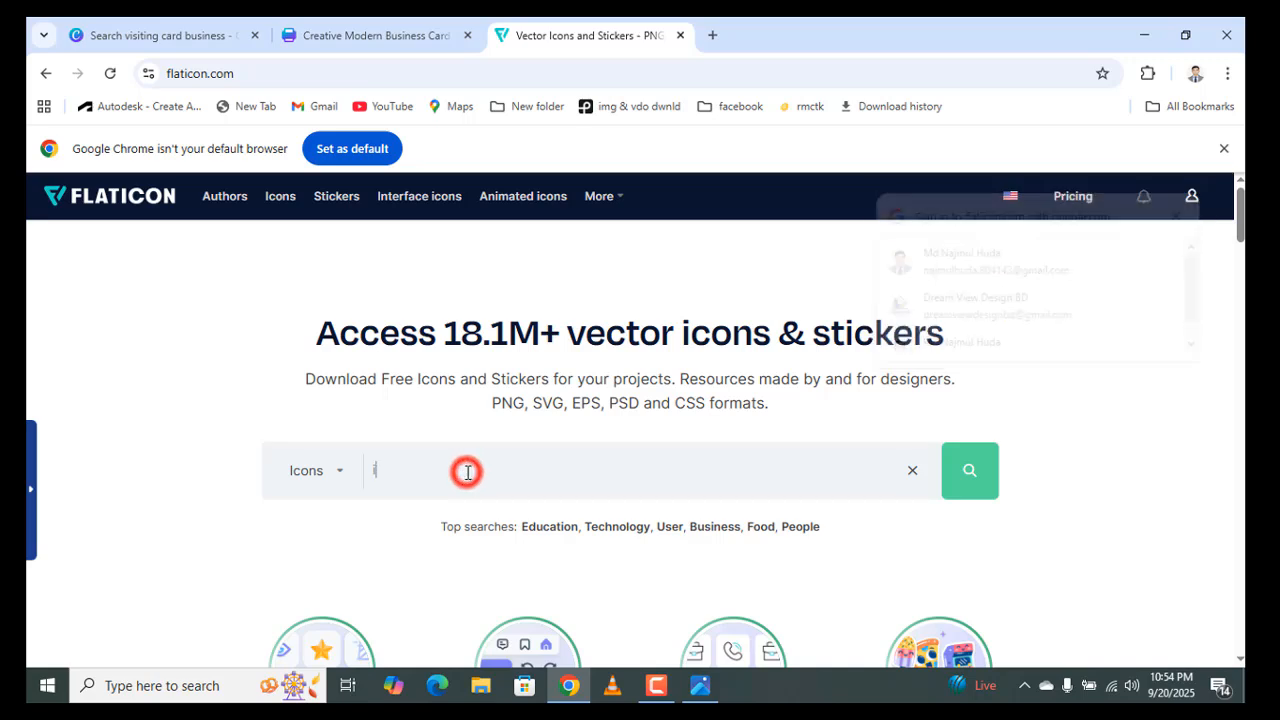
{"action": "type", "text": "mo"}
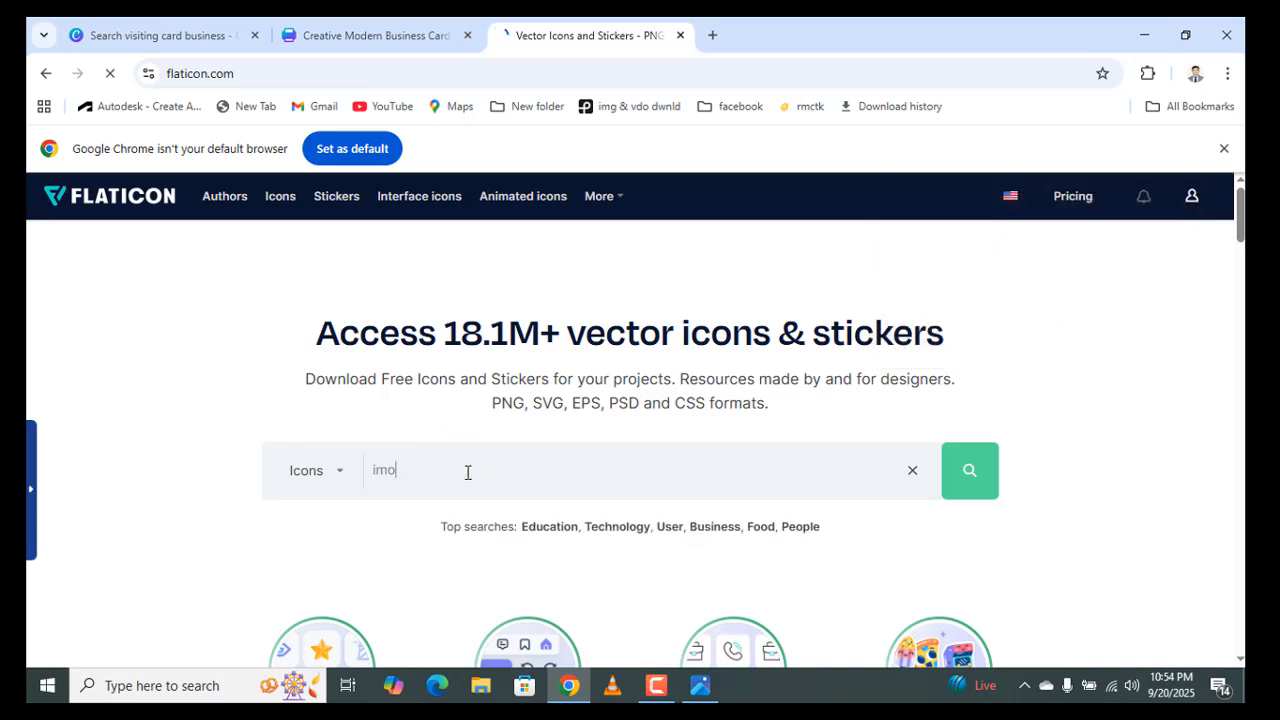
{"action": "key", "text": "Return"}
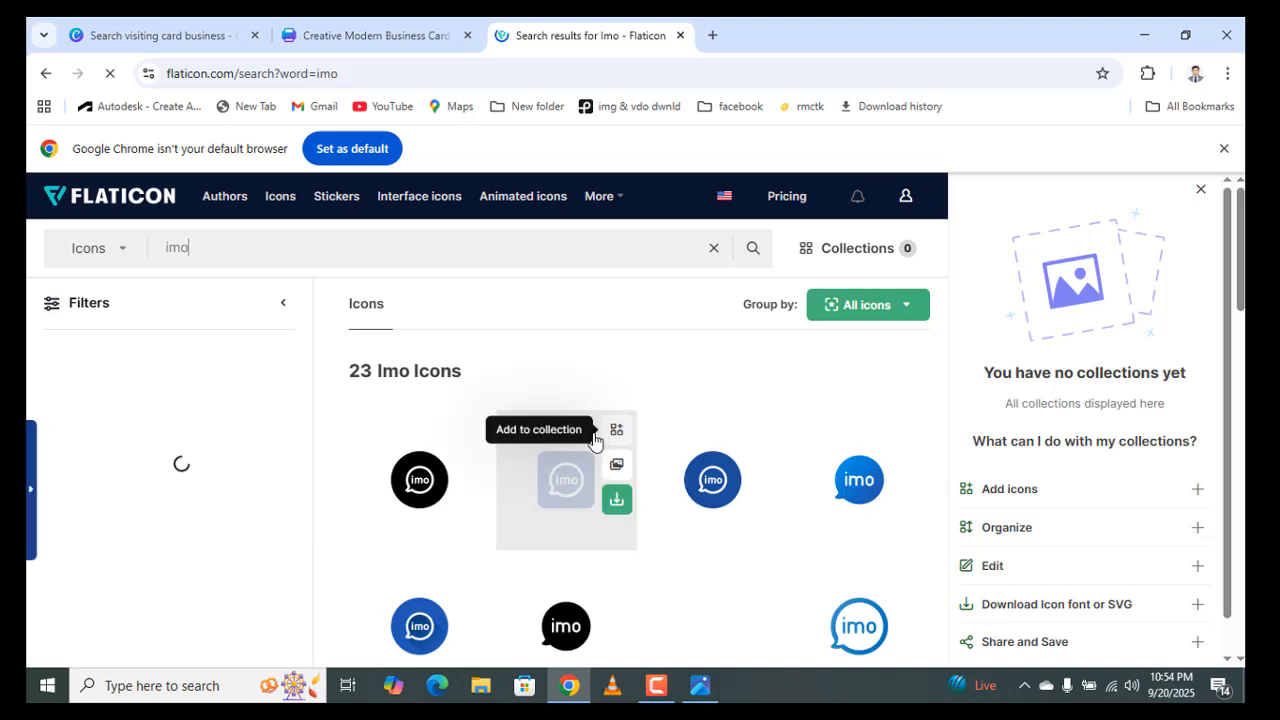
- Download an imo icon as a free PNG, social (1).png, and check the file
{"action": "scroll", "coordinate": [689, 451], "scroll_direction": "down", "scroll_amount": 2}
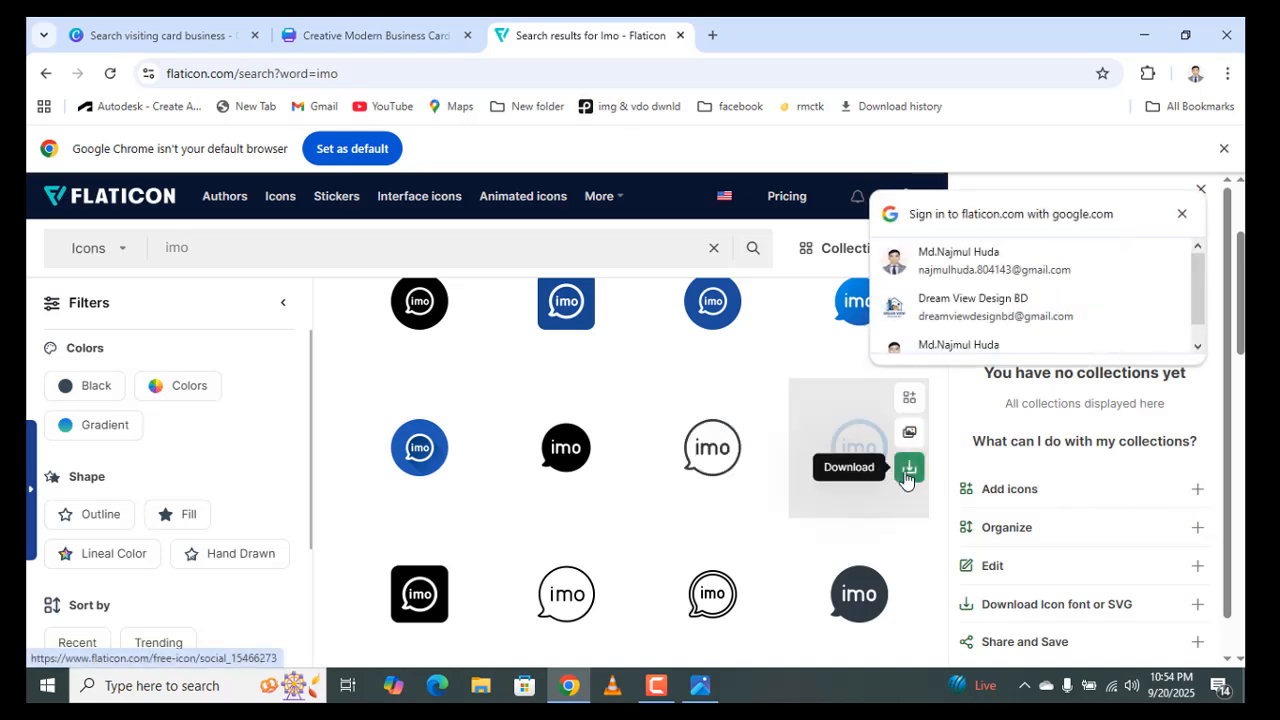
{"action": "left_click", "coordinate": [907, 470]}
{"action": "left_click", "coordinate": [907, 470]}
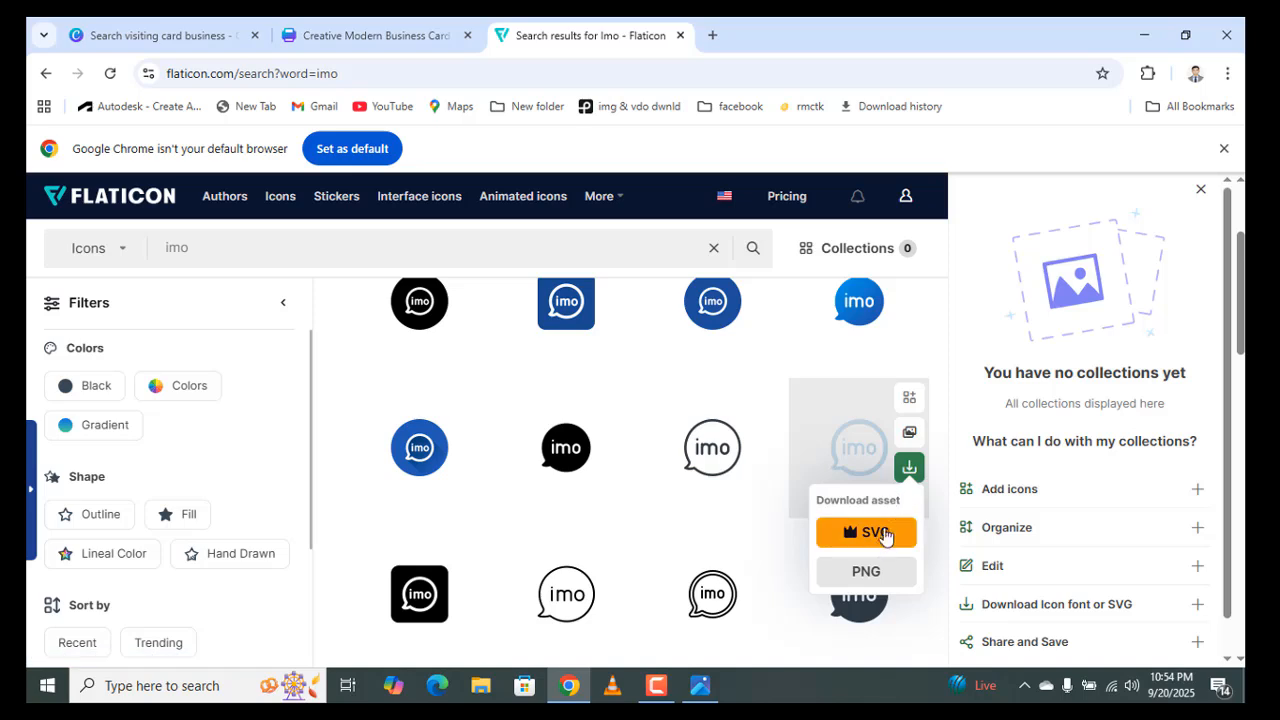
{"action": "left_click", "coordinate": [877, 571]}
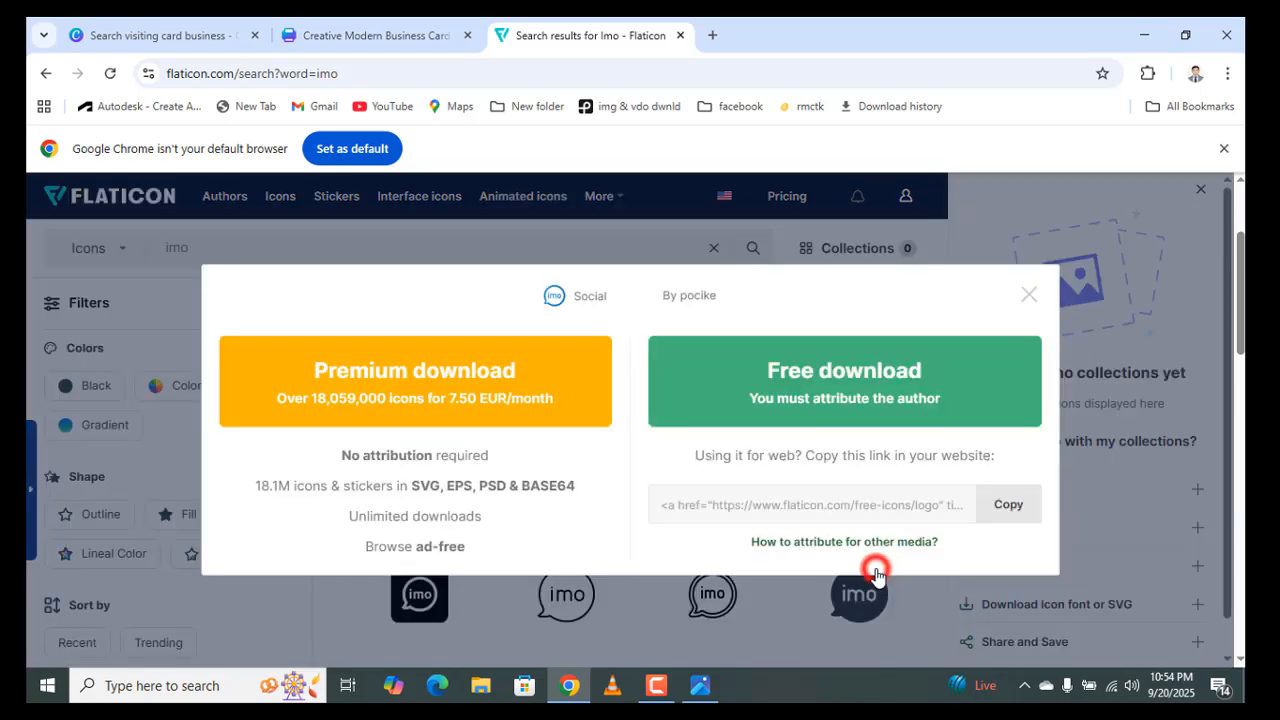
{"action": "left_click", "coordinate": [822, 400]}
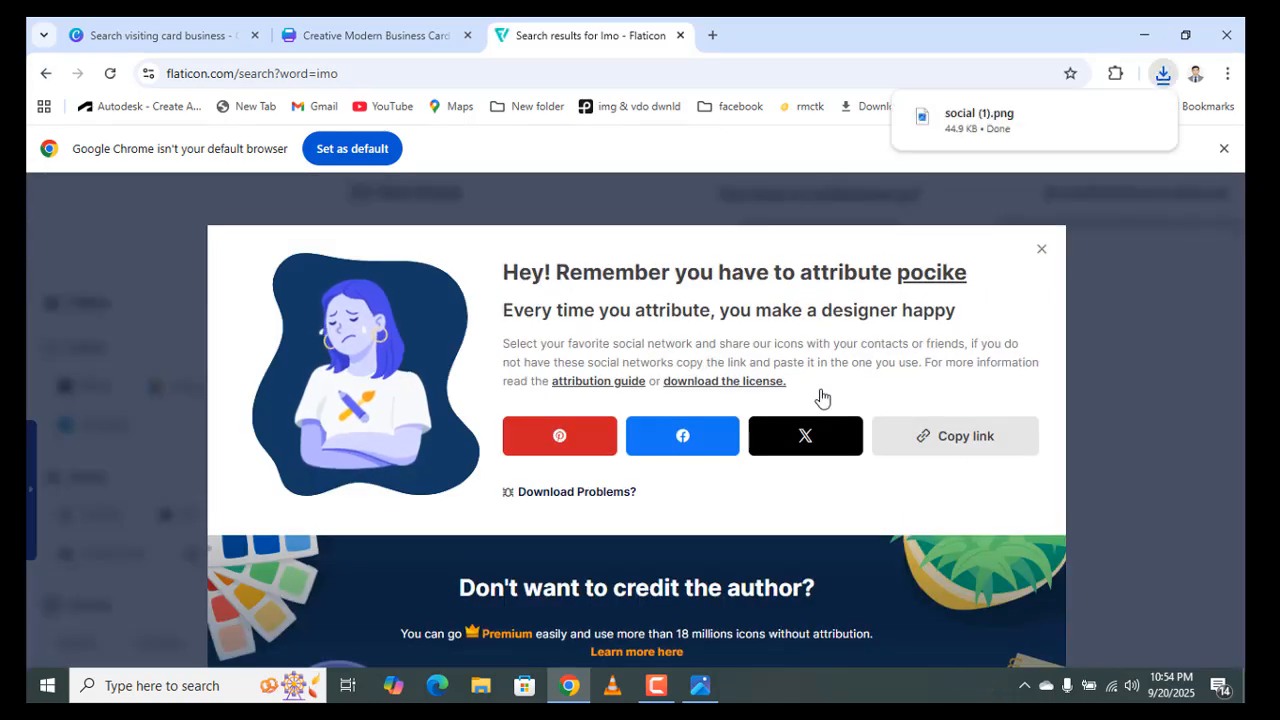
{"action": "left_click", "coordinate": [1020, 121]}
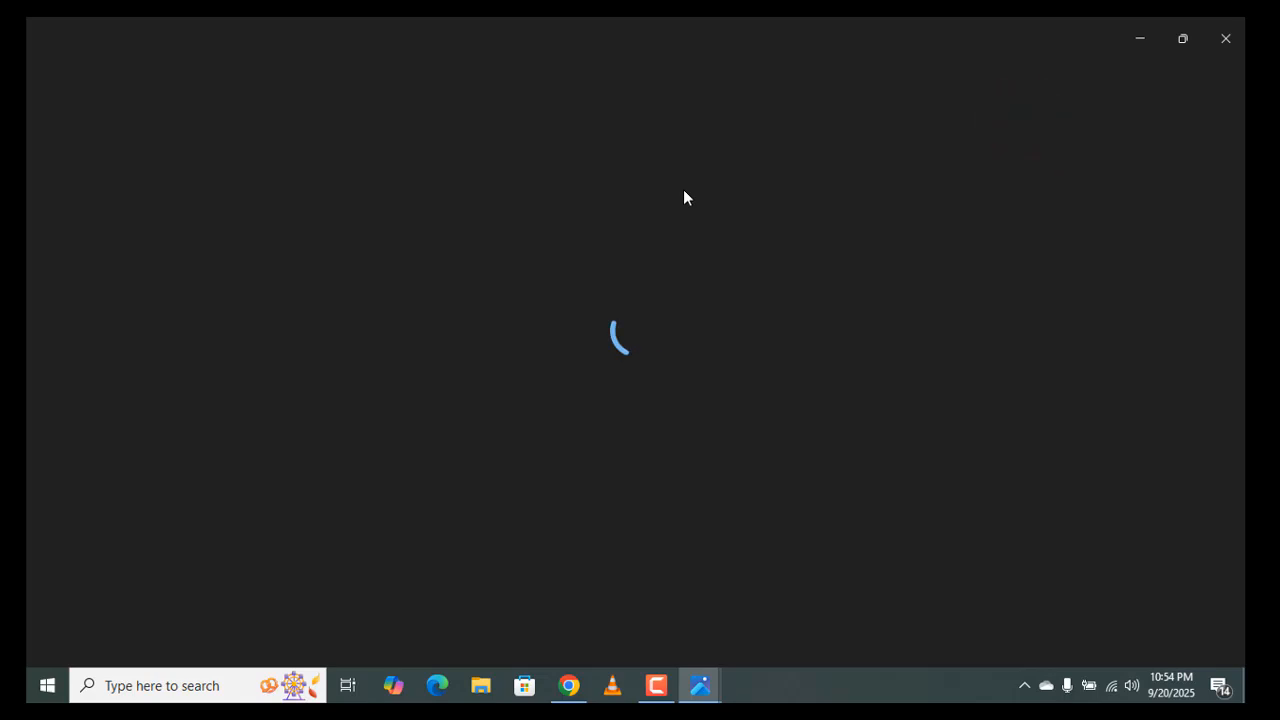
{"action": "left_click", "coordinate": [1240, 26]}
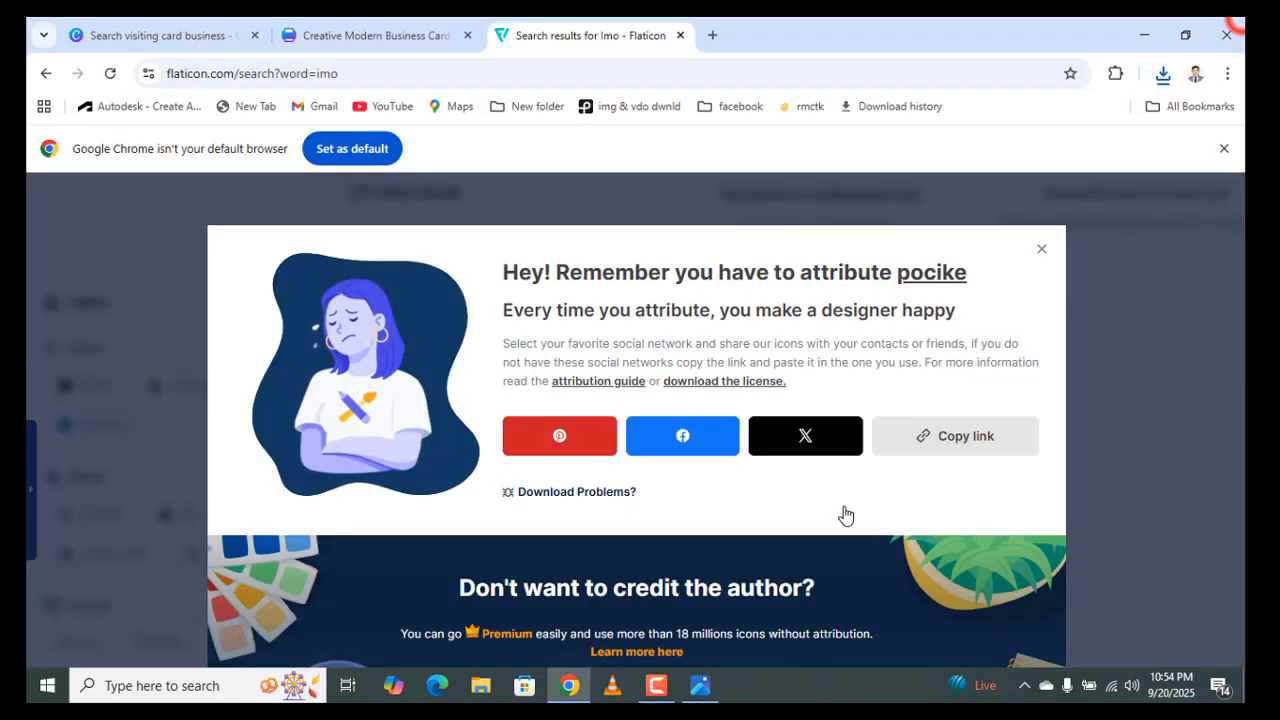
- Return to the Canva business card and browse the earlier images in the Uploads panel
{"action": "left_click", "coordinate": [371, 38]}
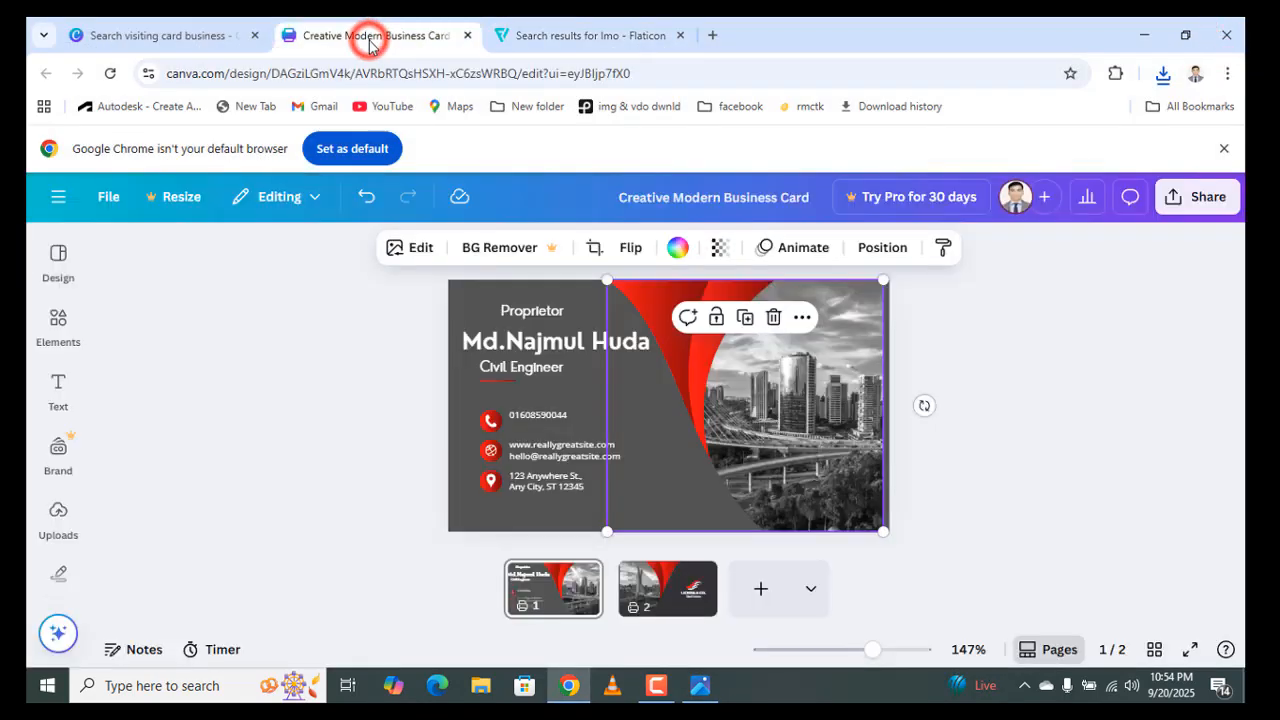
{"action": "left_click", "coordinate": [56, 510]}
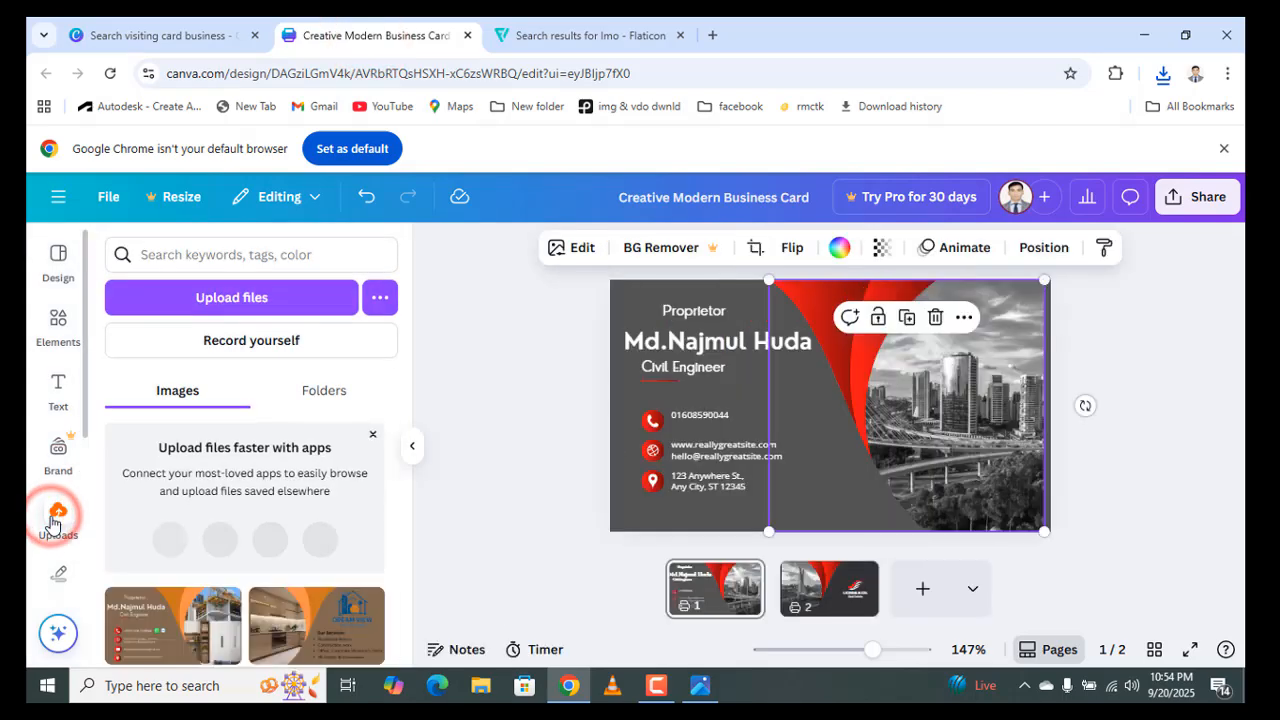
{"action": "scroll", "coordinate": [237, 520], "scroll_direction": "down", "scroll_amount": 3}
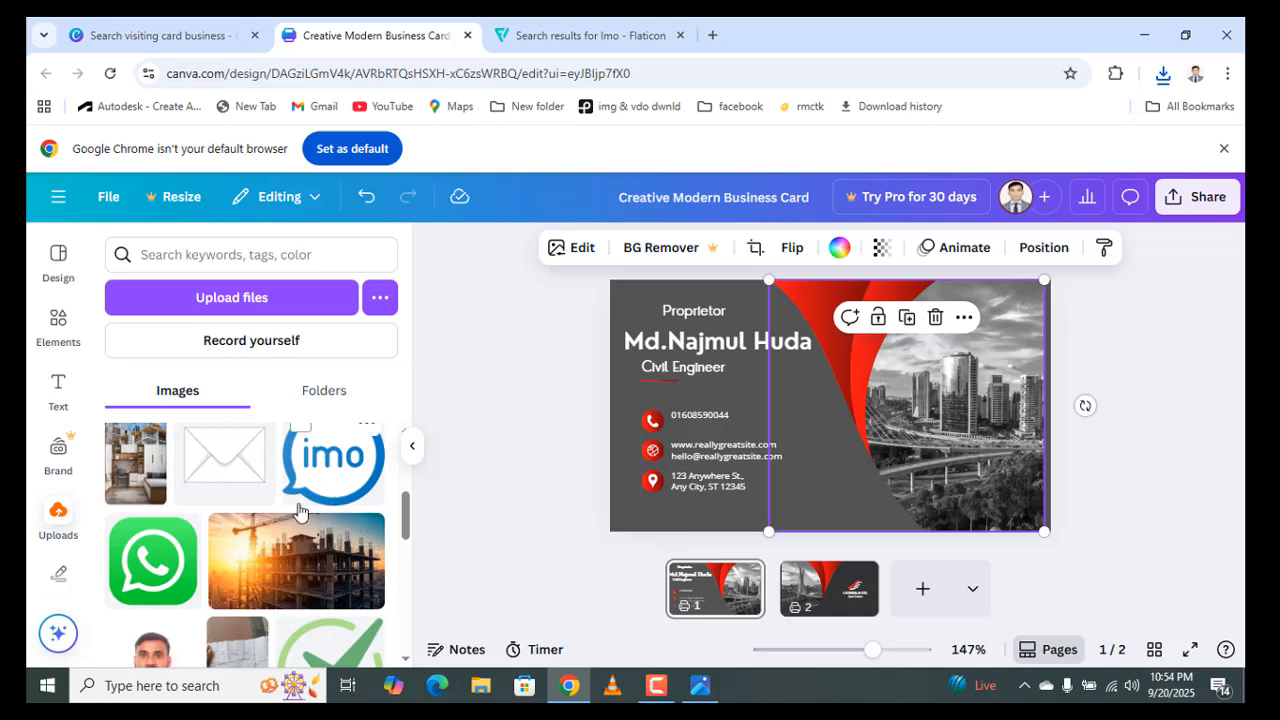
{"action": "scroll", "coordinate": [335, 505], "scroll_direction": "up", "scroll_amount": 1}
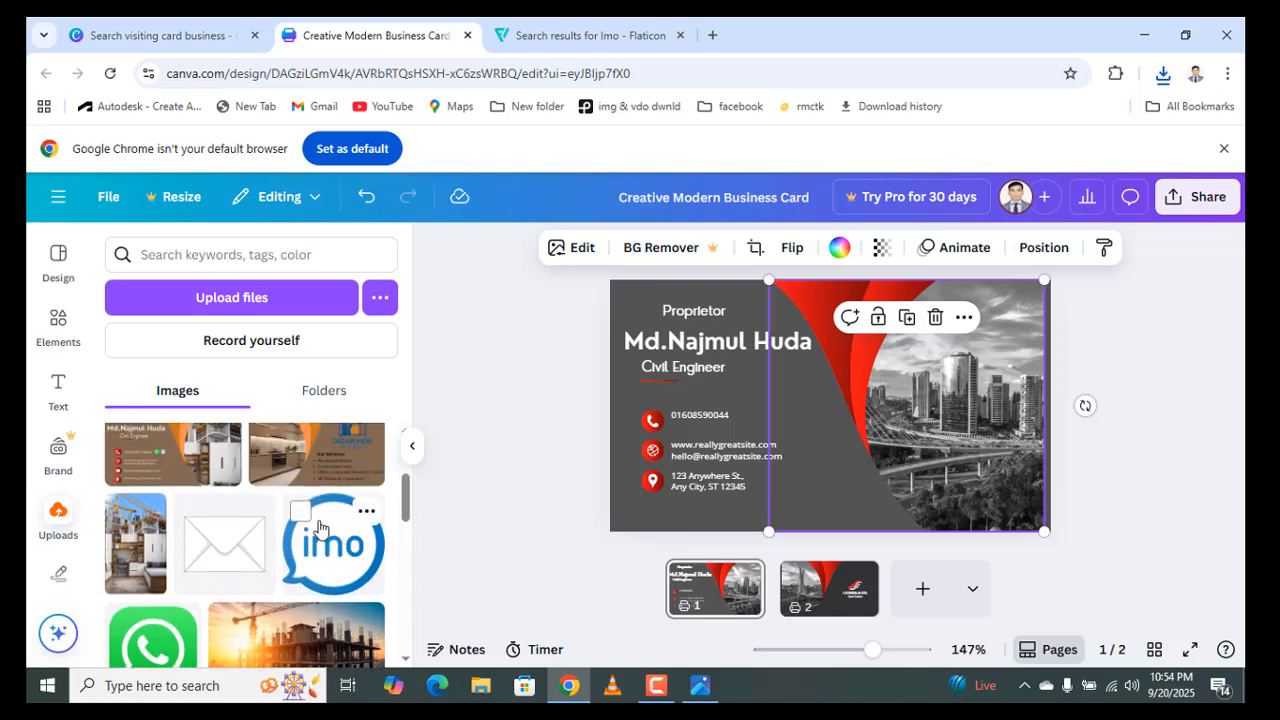
{"action": "scroll", "coordinate": [298, 455], "scroll_direction": "up", "scroll_amount": 2}
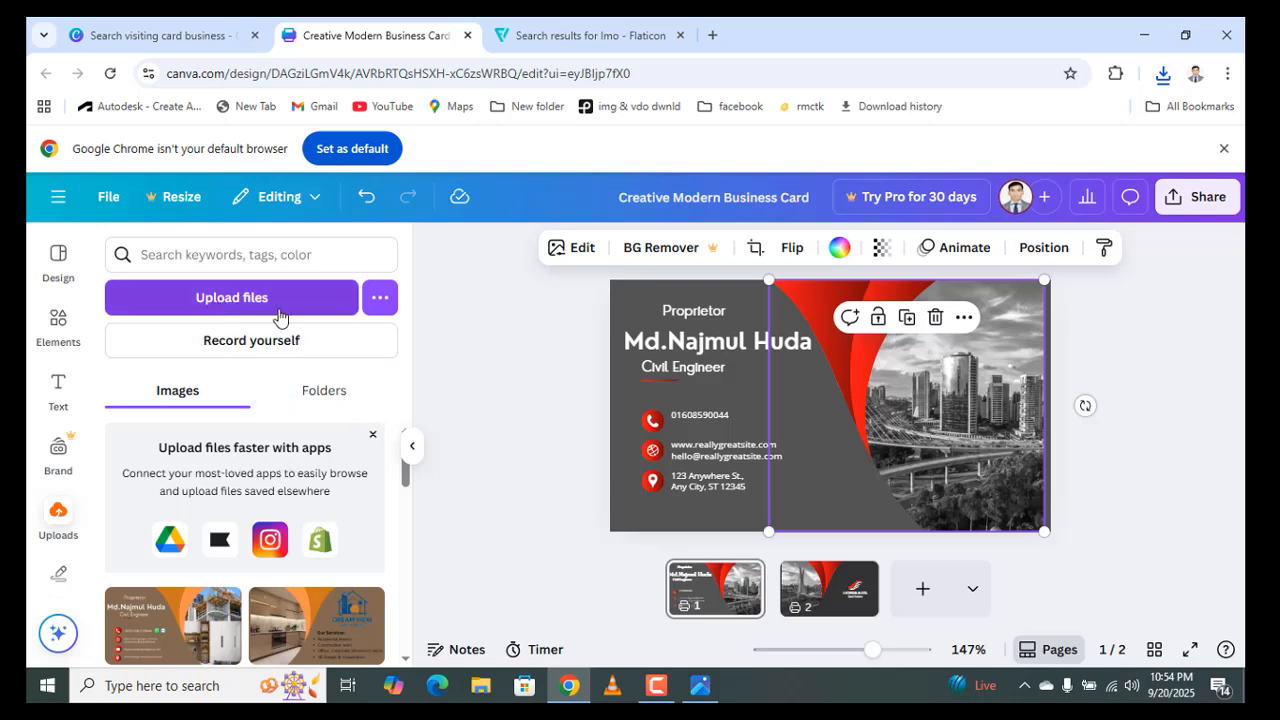
- Upload social (1) from the Downloads folder into Canva's uploaded images
{"action": "left_click", "coordinate": [279, 316]}
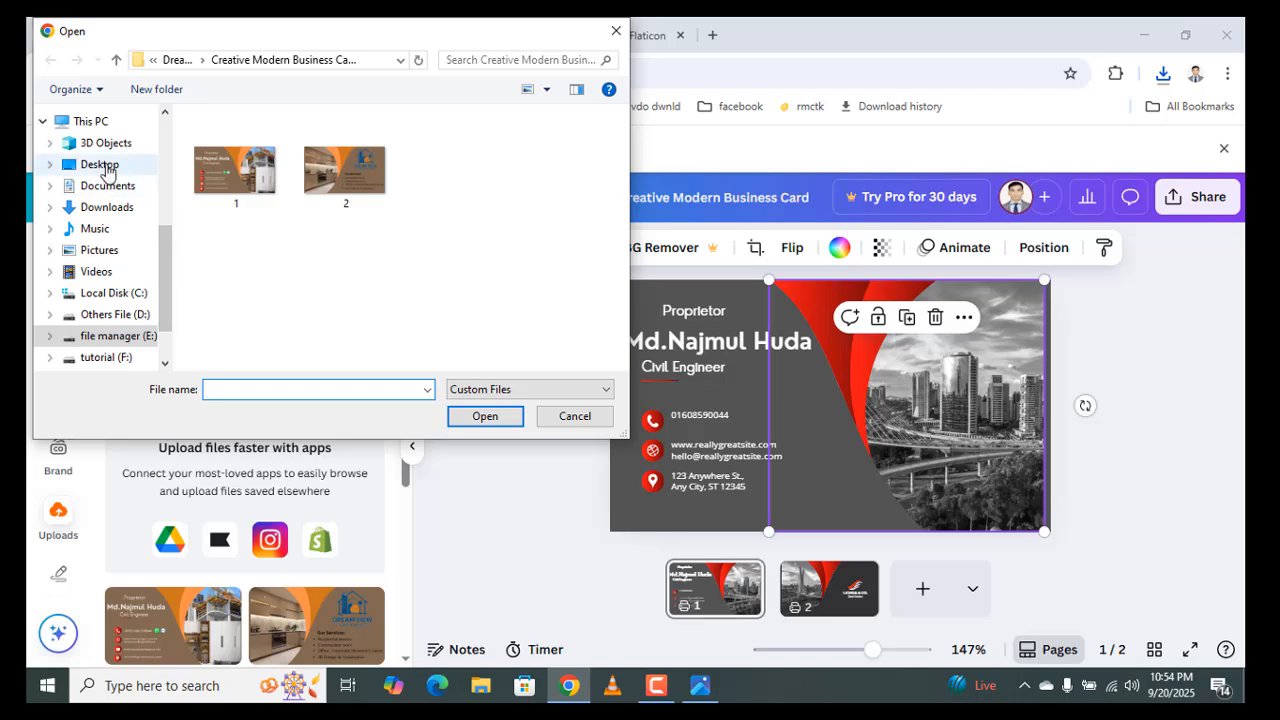
{"action": "left_click", "coordinate": [108, 210]}
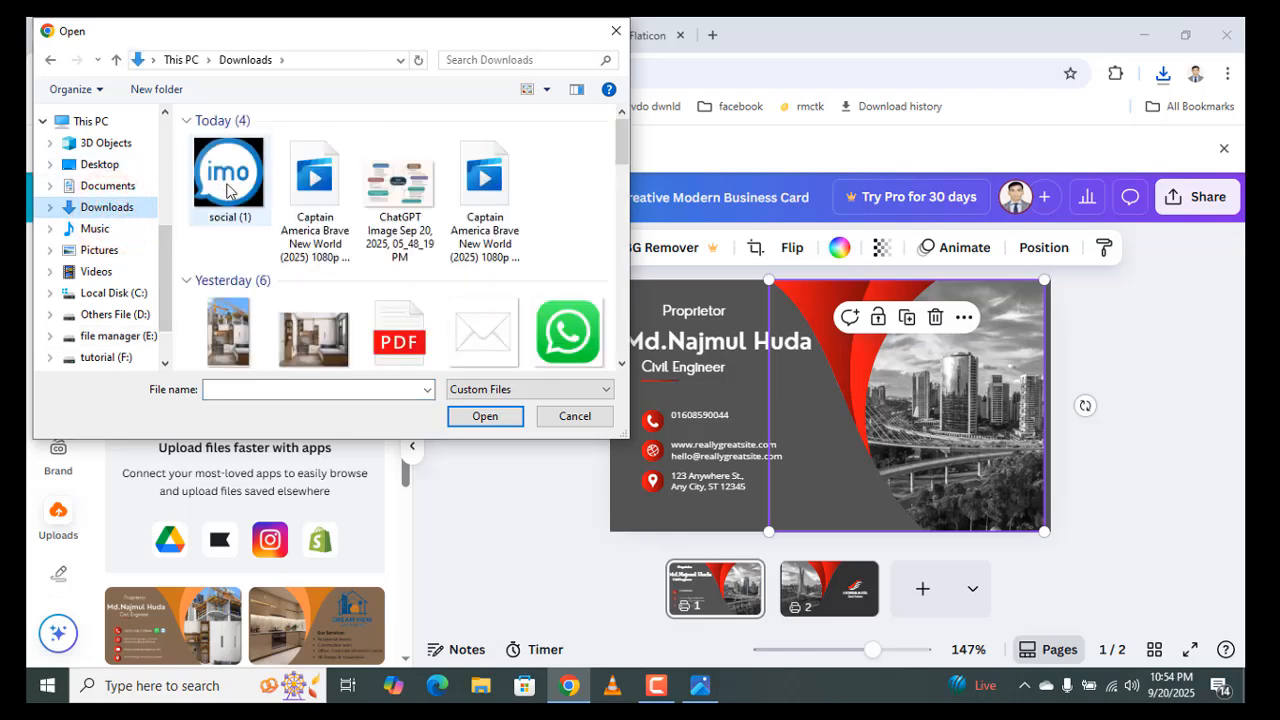
{"action": "left_click", "coordinate": [228, 191]}
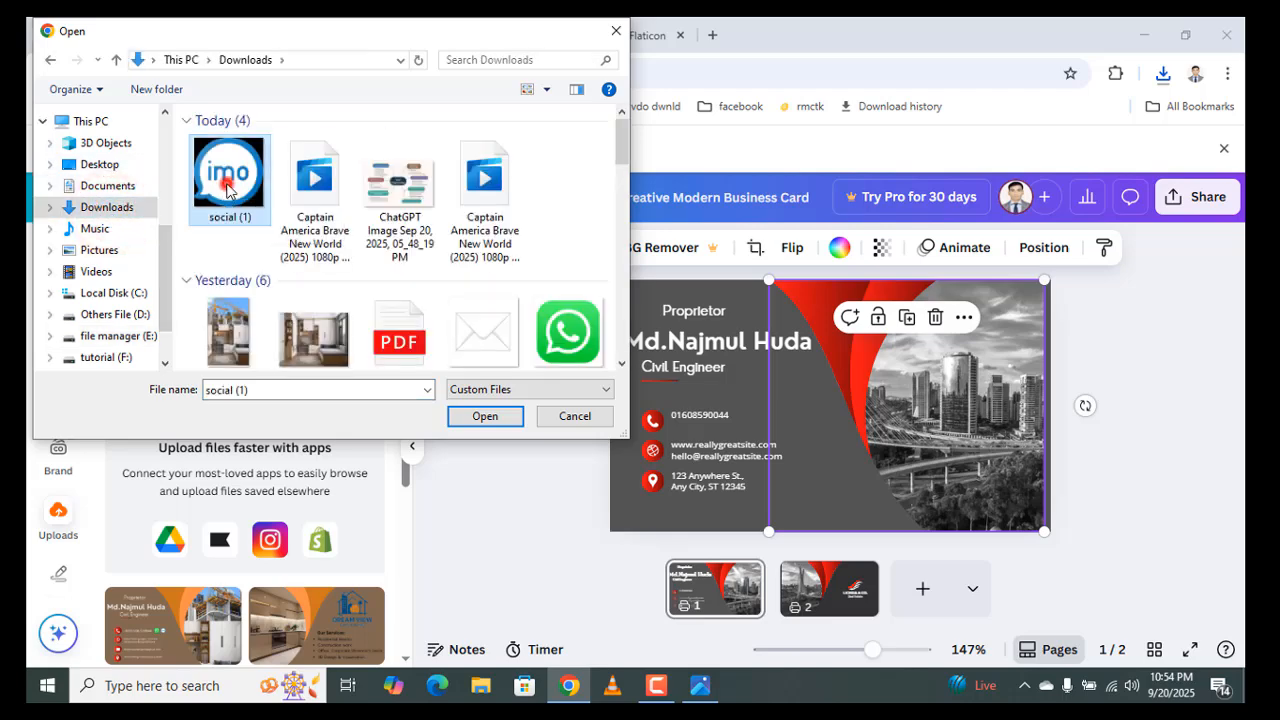
{"action": "left_click", "coordinate": [472, 416]}
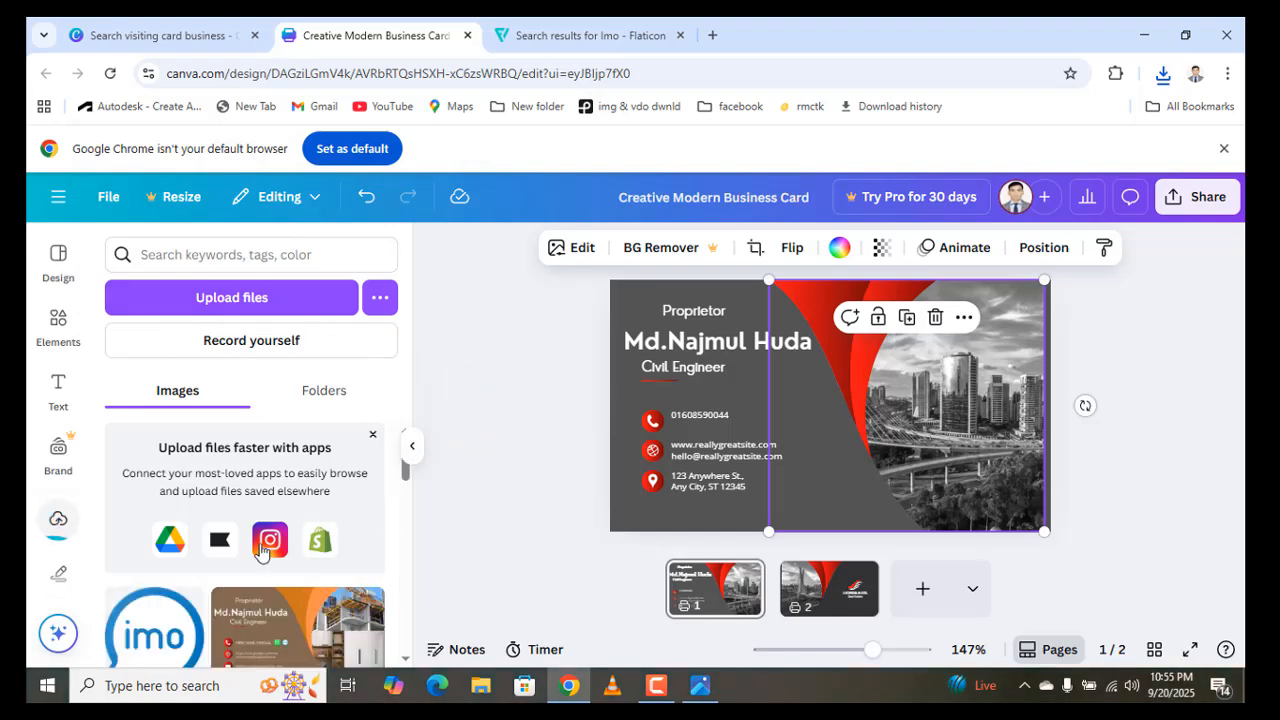
{"action": "scroll", "coordinate": [210, 525], "scroll_direction": "down", "scroll_amount": 2}
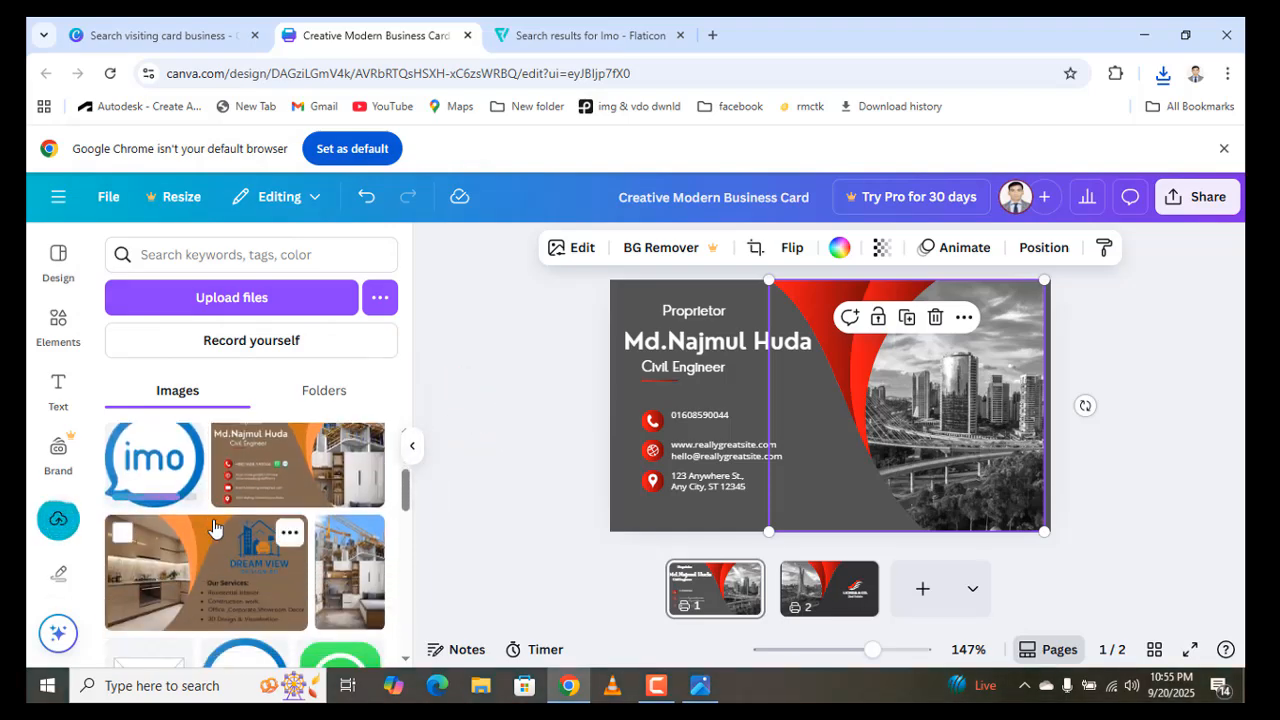
- Add the imo icon to the card front, shrink it to about 0.1 in, and place it beside the phone number
{"action": "left_click", "coordinate": [152, 483]}
{"action": "left_click_drag", "start_coordinate": [825, 377], "coordinate": [783, 389]}
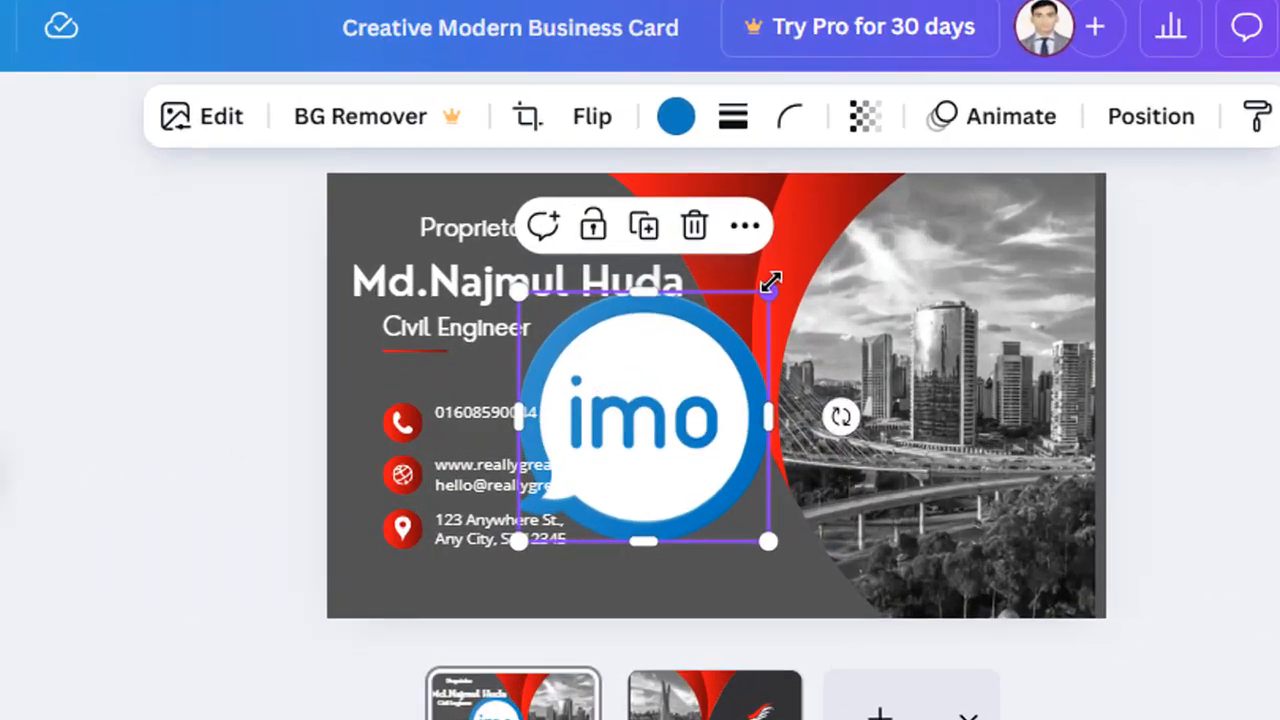
{"action": "left_click_drag", "start_coordinate": [770, 283], "coordinate": [617, 469]}
{"action": "left_click_drag", "start_coordinate": [494, 484], "coordinate": [487, 489]}
{"action": "left_click", "coordinate": [409, 538]}
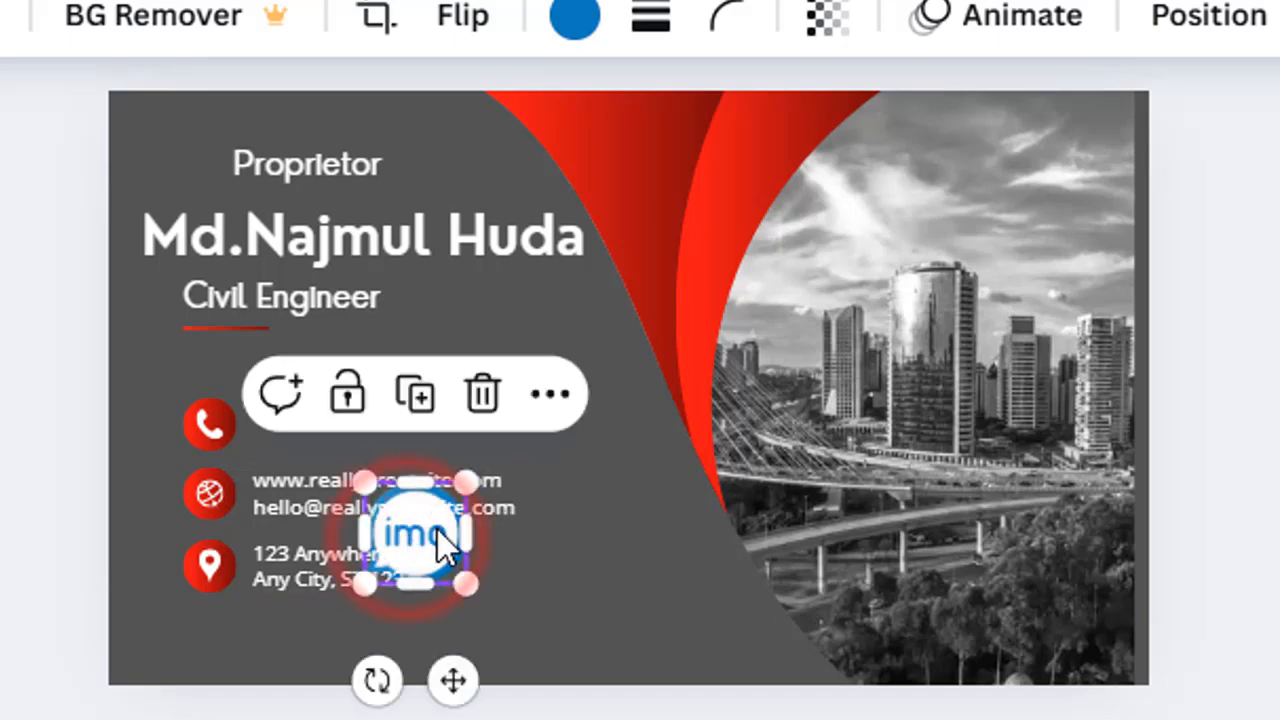
{"action": "left_click_drag", "start_coordinate": [418, 533], "coordinate": [468, 420]}
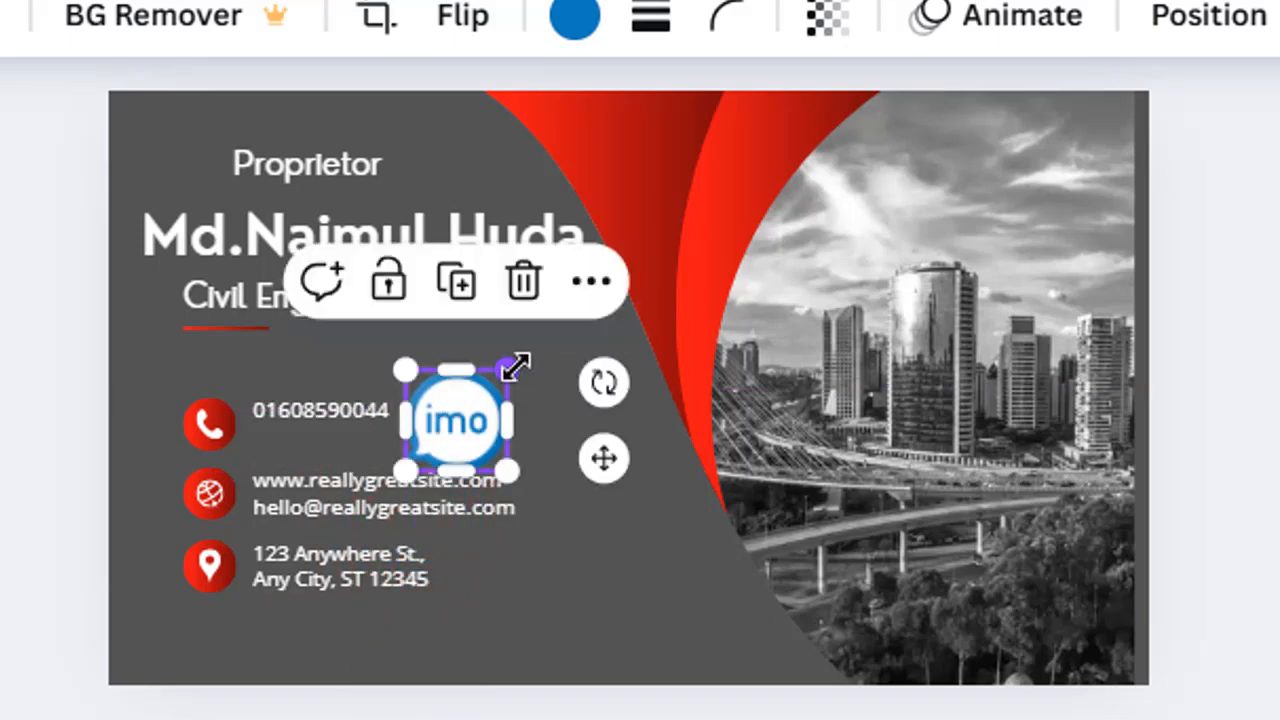
{"action": "left_click_drag", "start_coordinate": [514, 363], "coordinate": [473, 433]}
- Swap the front's right-hand cityscape photo for the uploaded kitchen interior image
{"action": "left_click", "coordinate": [621, 549]}
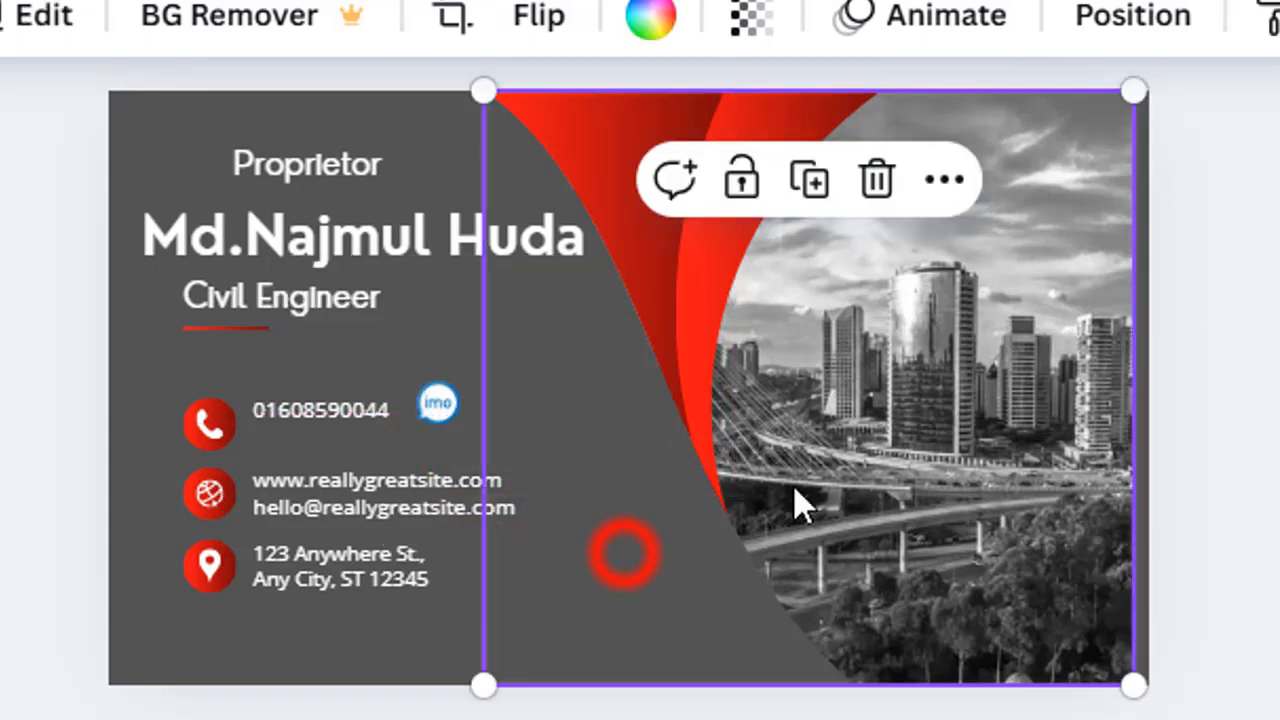
{"action": "left_click", "coordinate": [972, 394]}
{"action": "double_click", "coordinate": [1036, 362]}
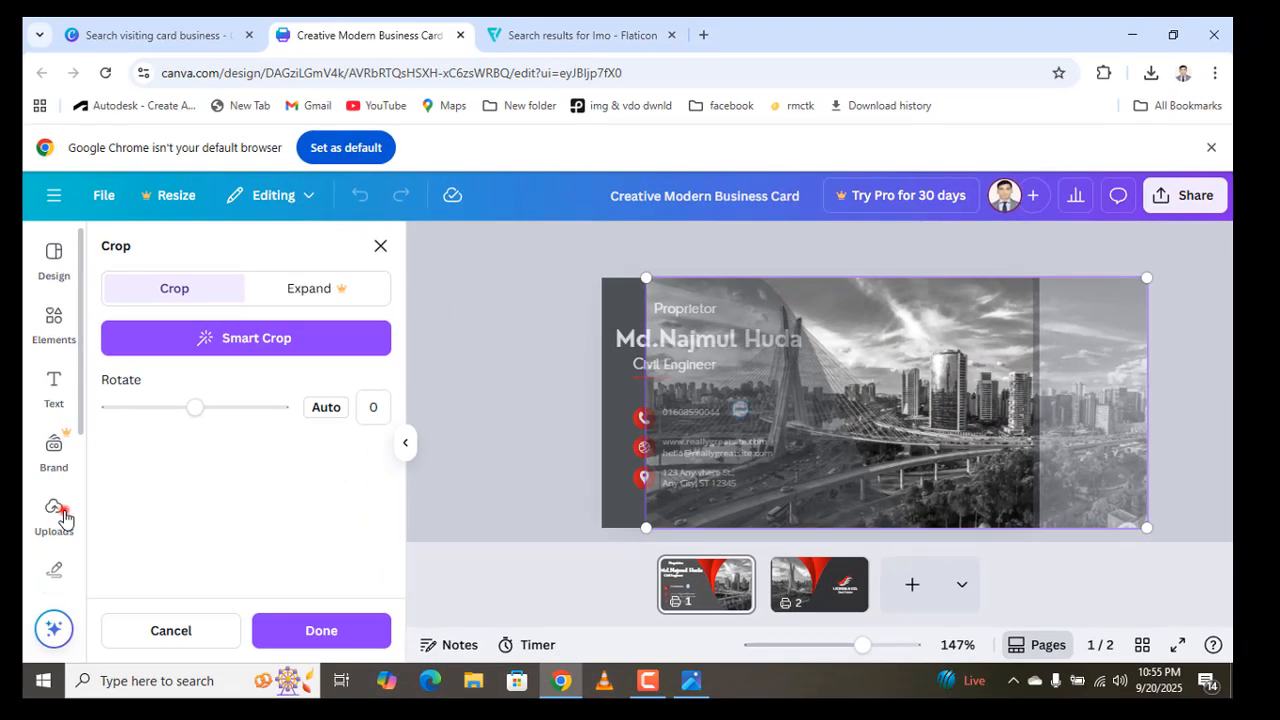
{"action": "left_click", "coordinate": [54, 510]}
{"action": "scroll", "coordinate": [252, 522], "scroll_direction": "down", "scroll_amount": 5}
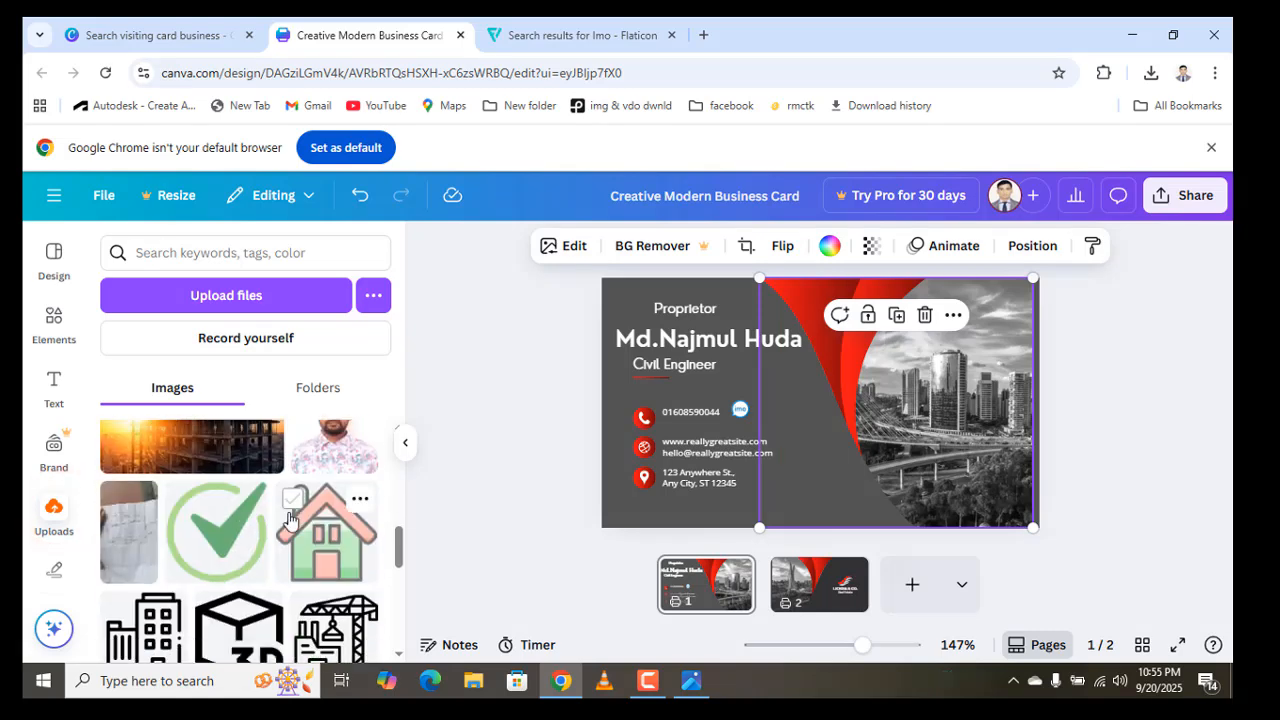
{"action": "left_click", "coordinate": [330, 525]}
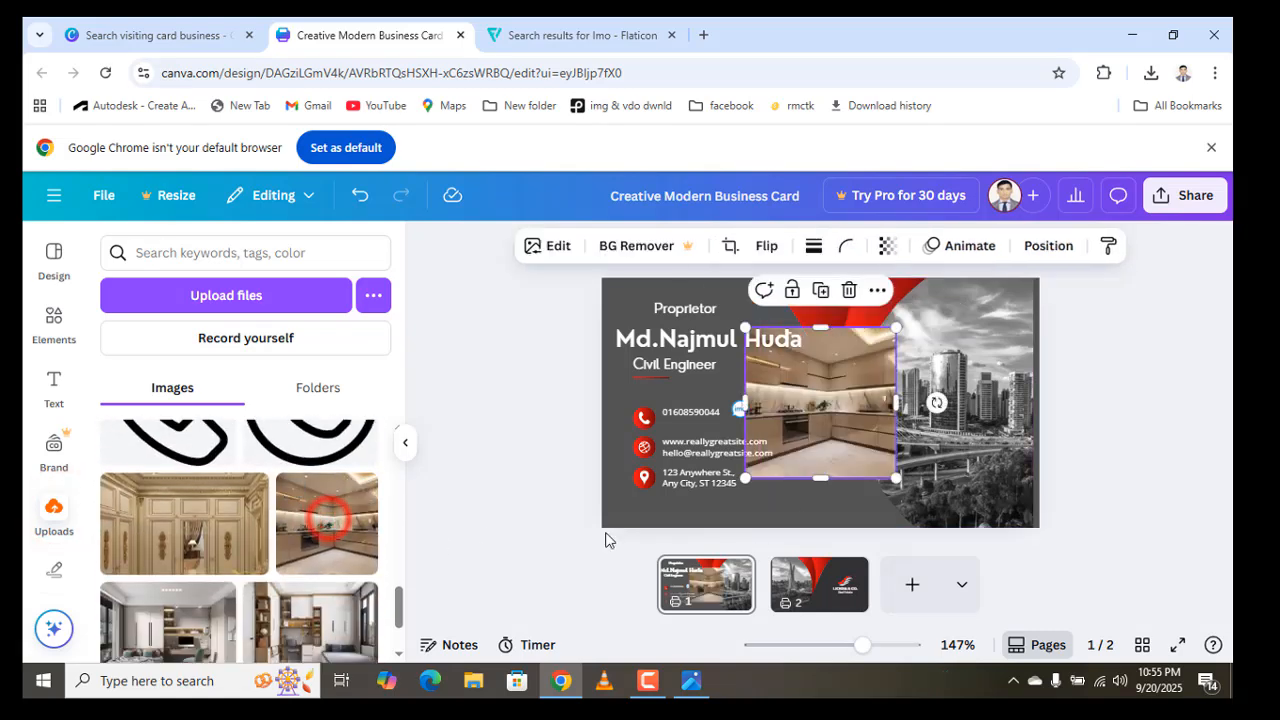
{"action": "left_click_drag", "start_coordinate": [958, 379], "coordinate": [958, 420]}
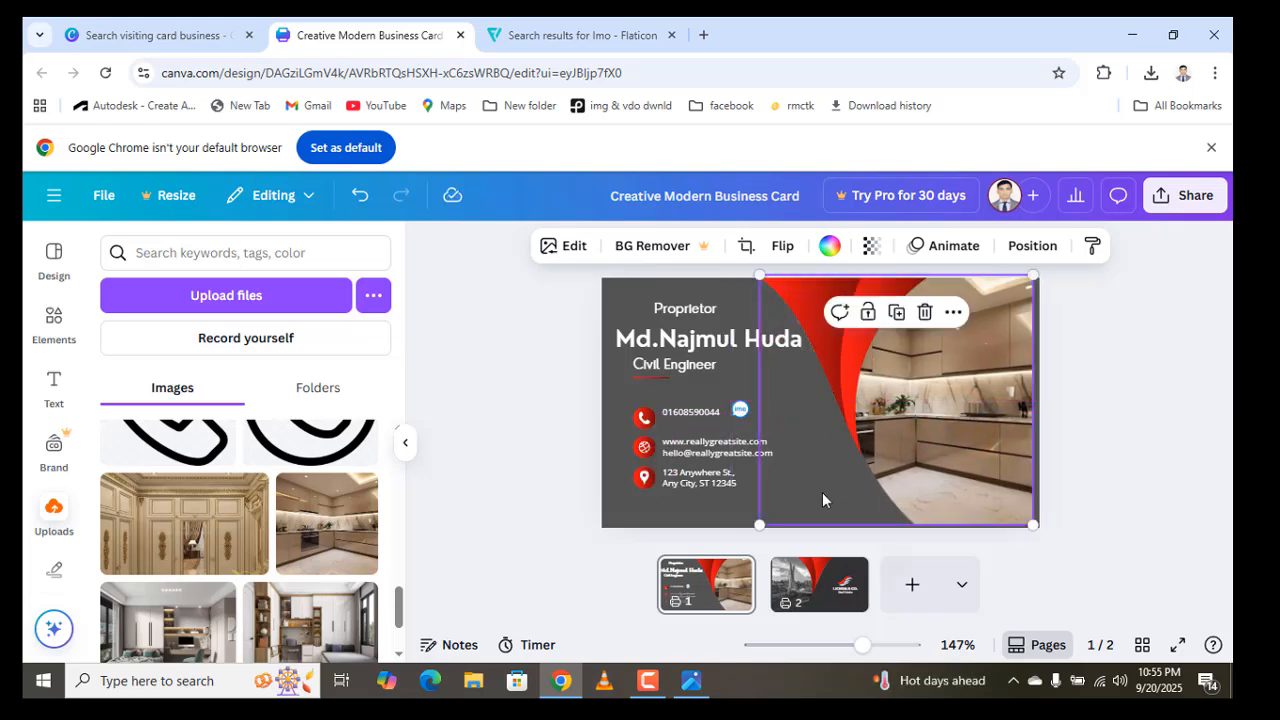
- On page 2, replace the black-and-white city bridge photo with the construction-site sunset photo
{"action": "left_click", "coordinate": [822, 594]}
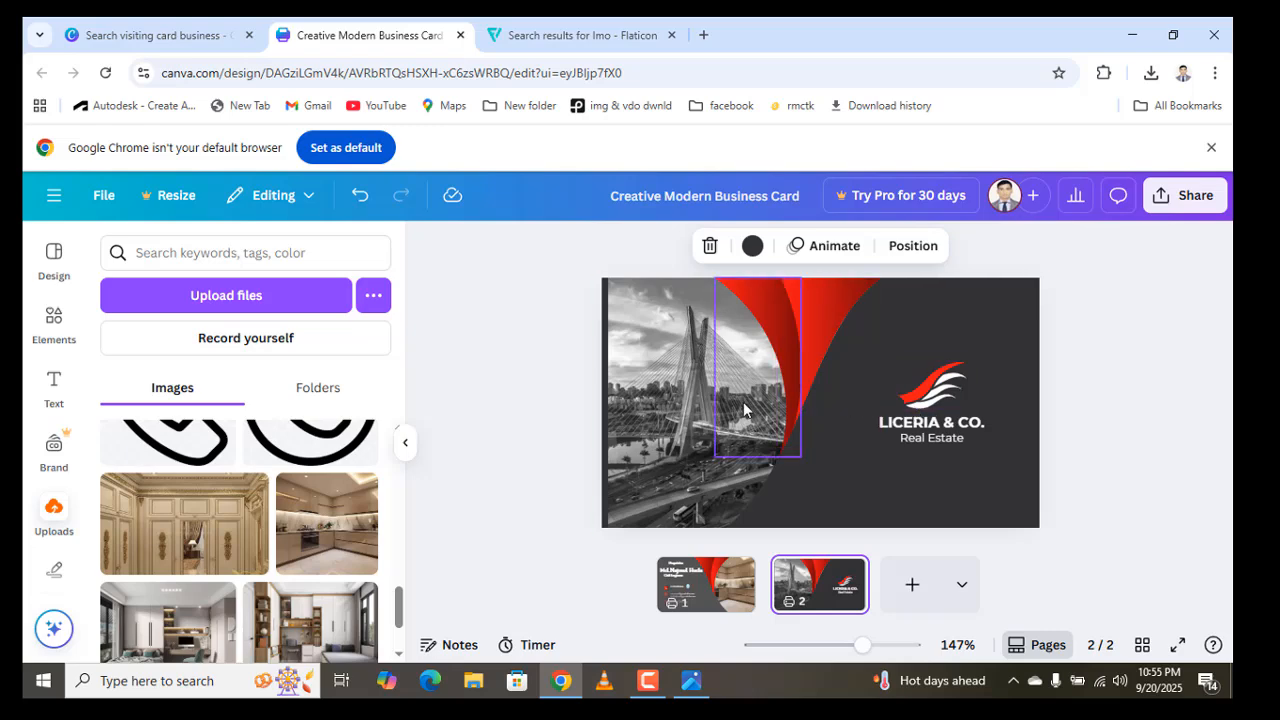
{"action": "double_click", "coordinate": [684, 381]}
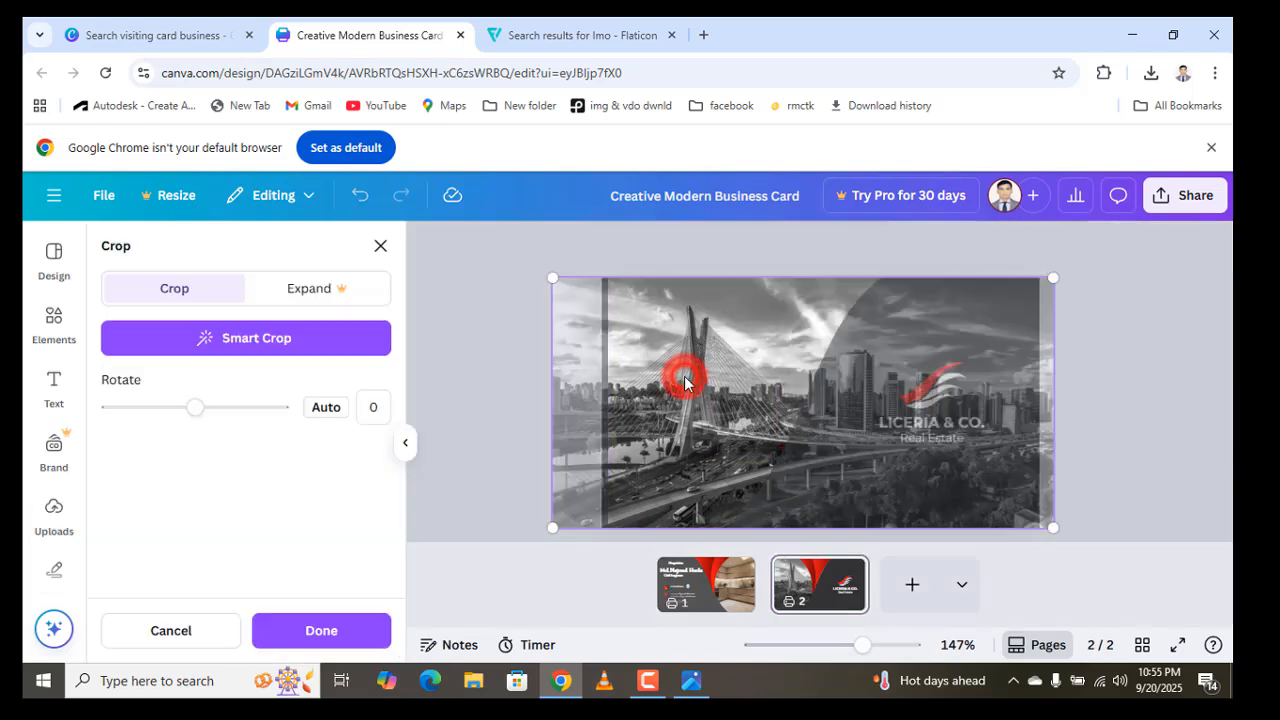
{"action": "left_click", "coordinate": [54, 515]}
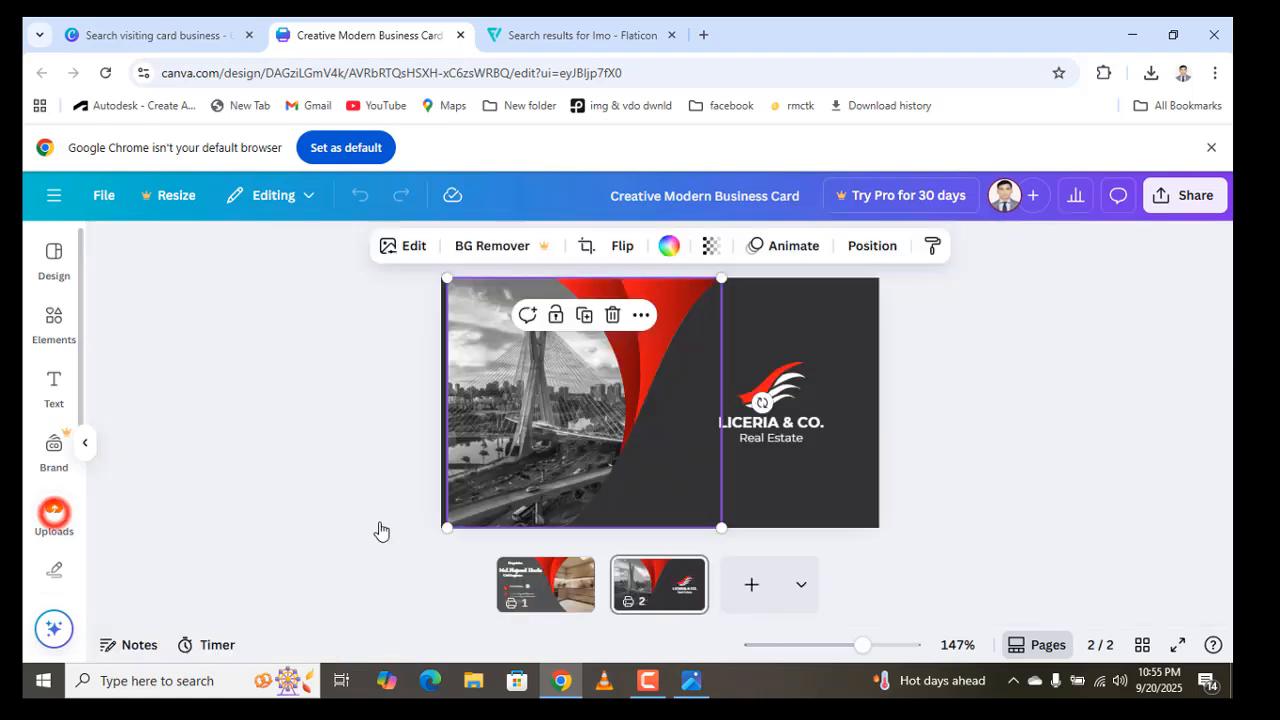
{"action": "scroll", "coordinate": [223, 600], "scroll_direction": "down", "scroll_amount": 3}
{"action": "scroll", "coordinate": [291, 570], "scroll_direction": "down", "scroll_amount": 4}
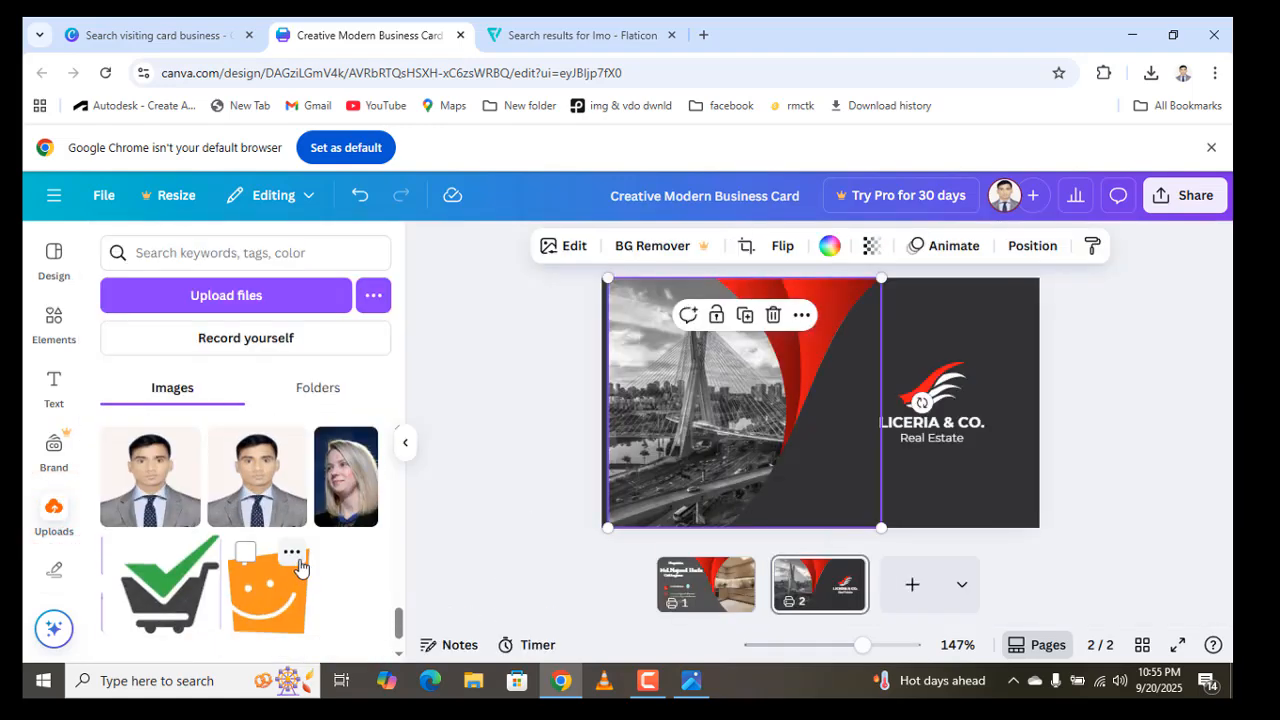
{"action": "scroll", "coordinate": [300, 576], "scroll_direction": "up", "scroll_amount": 3}
{"action": "scroll", "coordinate": [170, 570], "scroll_direction": "up", "scroll_amount": 5}
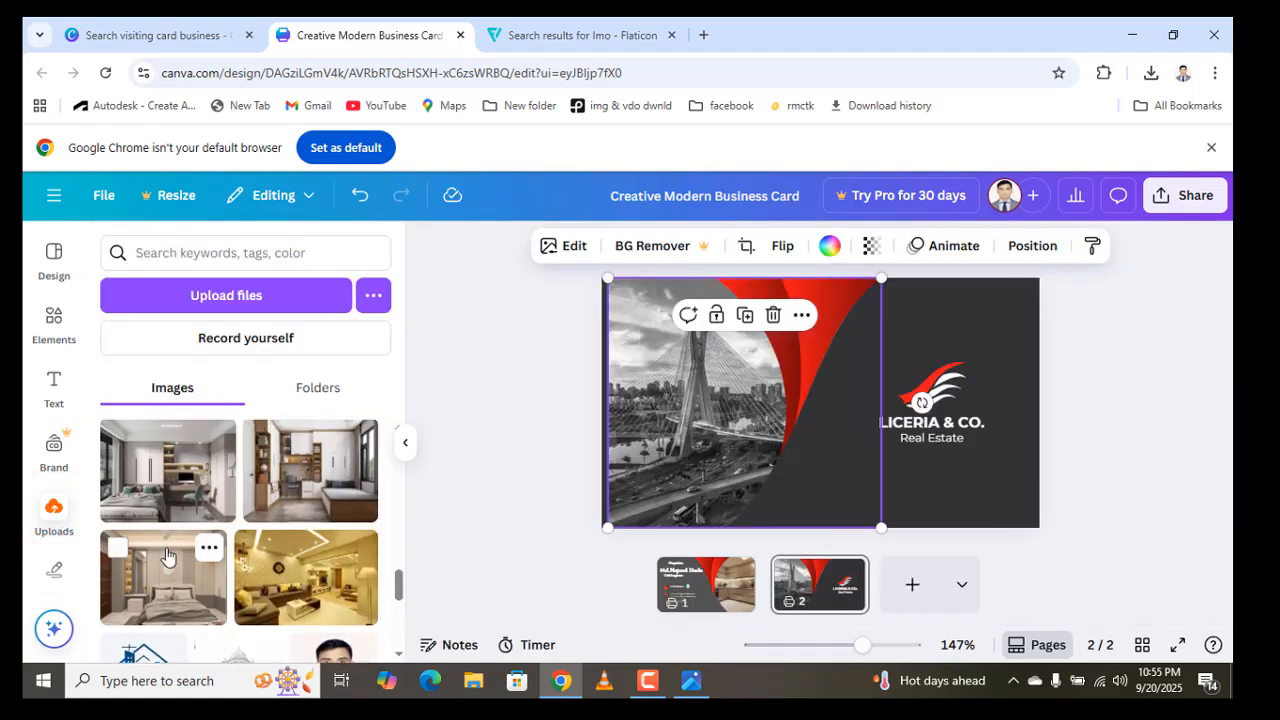
{"action": "scroll", "coordinate": [194, 543], "scroll_direction": "up", "scroll_amount": 5}
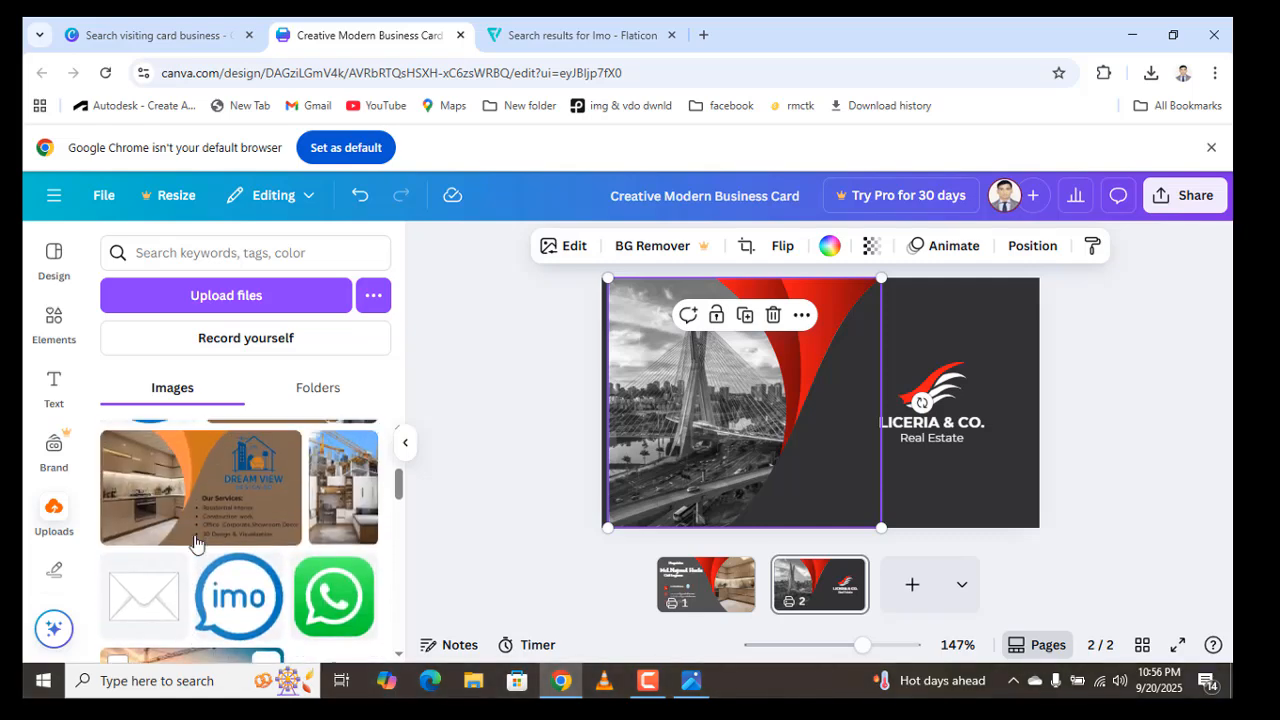
{"action": "scroll", "coordinate": [281, 555], "scroll_direction": "up", "scroll_amount": 2}
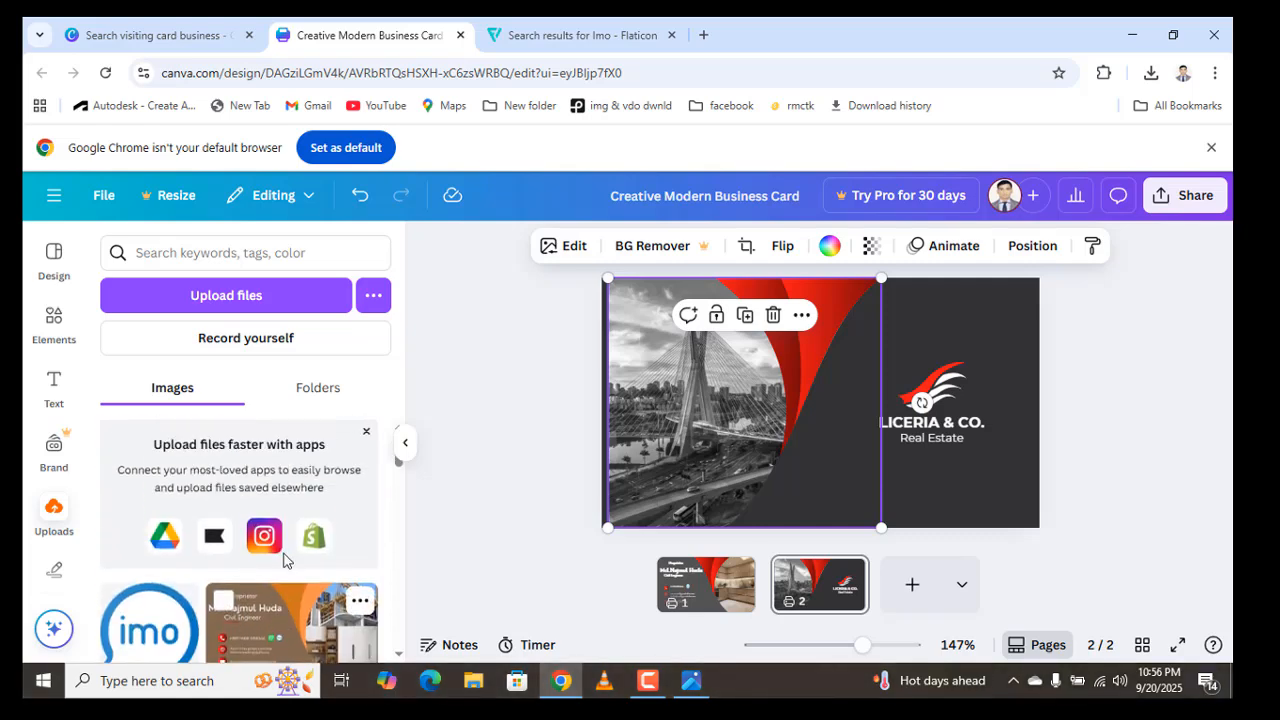
{"action": "scroll", "coordinate": [283, 558], "scroll_direction": "down", "scroll_amount": 8}
{"action": "scroll", "coordinate": [283, 561], "scroll_direction": "up", "scroll_amount": 1}
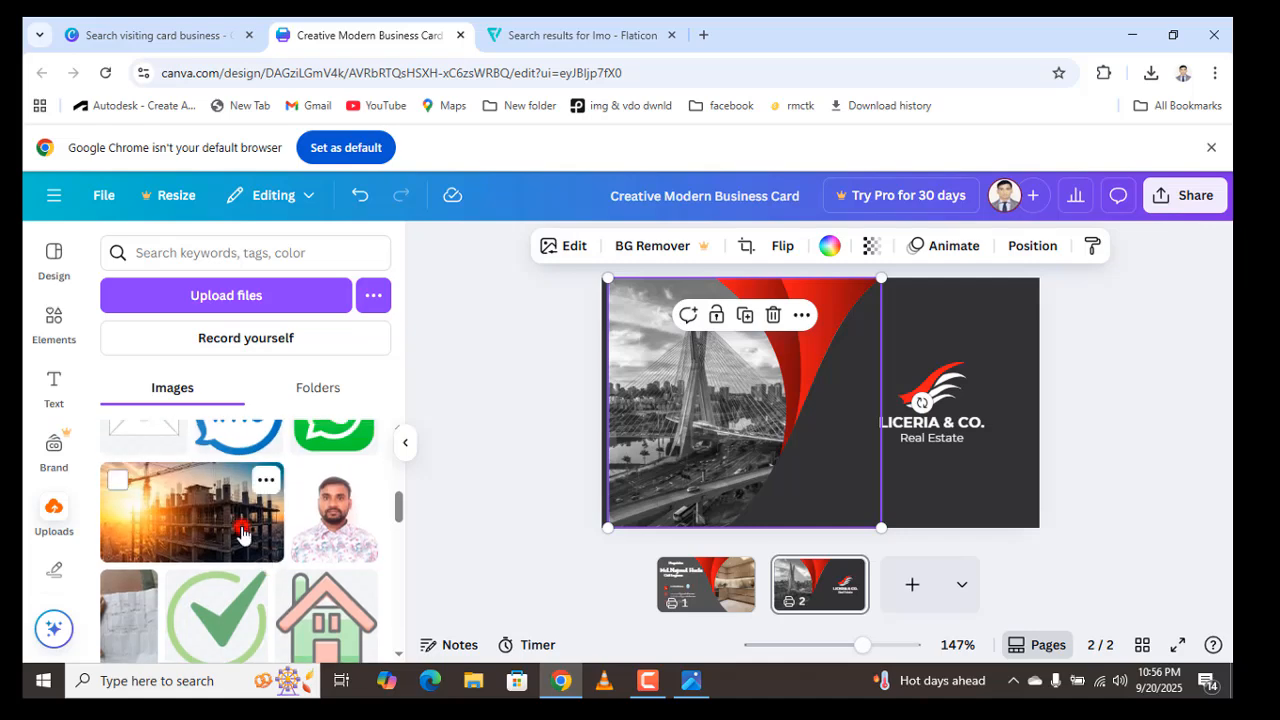
{"action": "left_click_drag", "start_coordinate": [192, 512], "coordinate": [795, 461]}
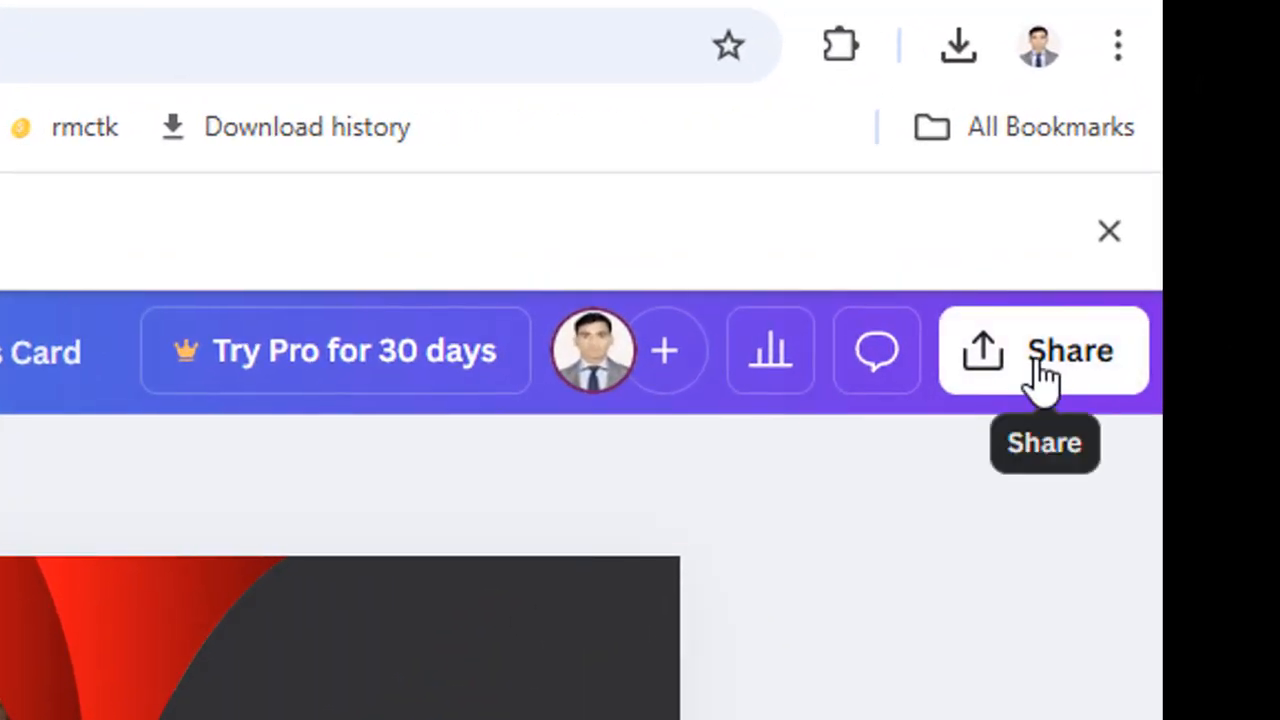
- Download both card pages as JPG, saved as Creative Modern Business Card (3).zip
{"action": "left_click", "coordinate": [1080, 378]}
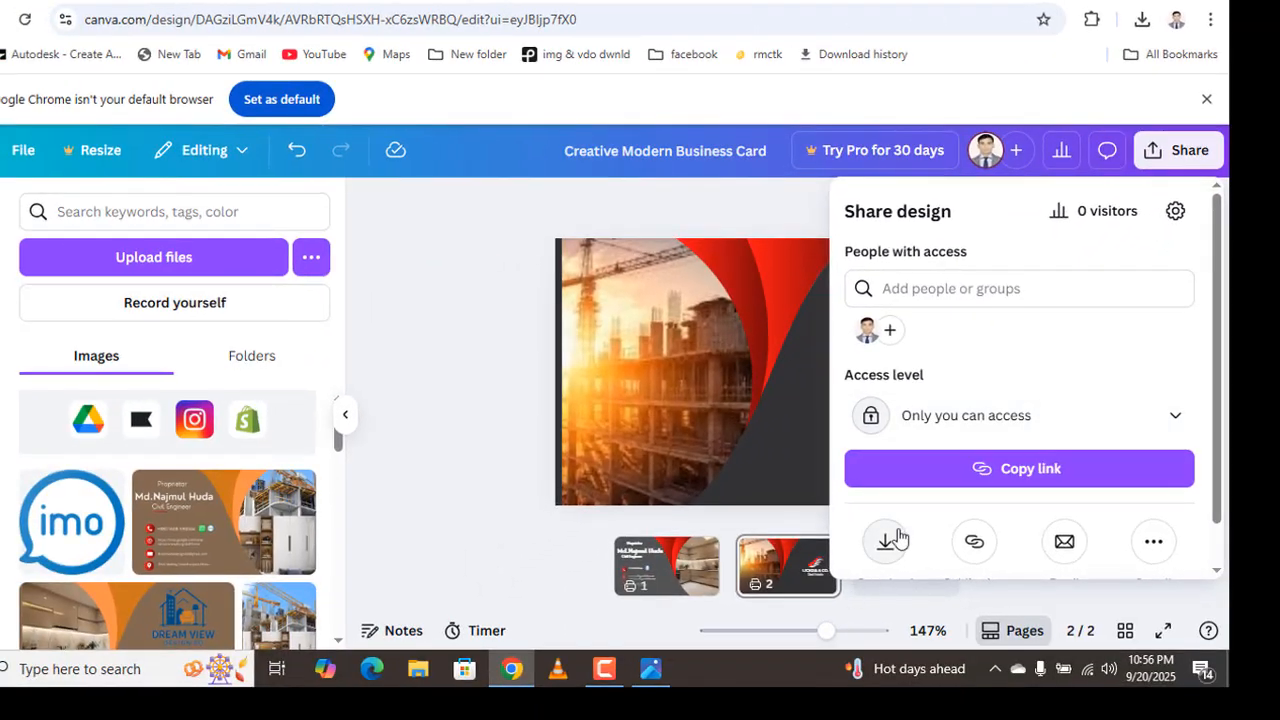
{"action": "scroll", "coordinate": [897, 538], "scroll_direction": "down", "scroll_amount": 1}
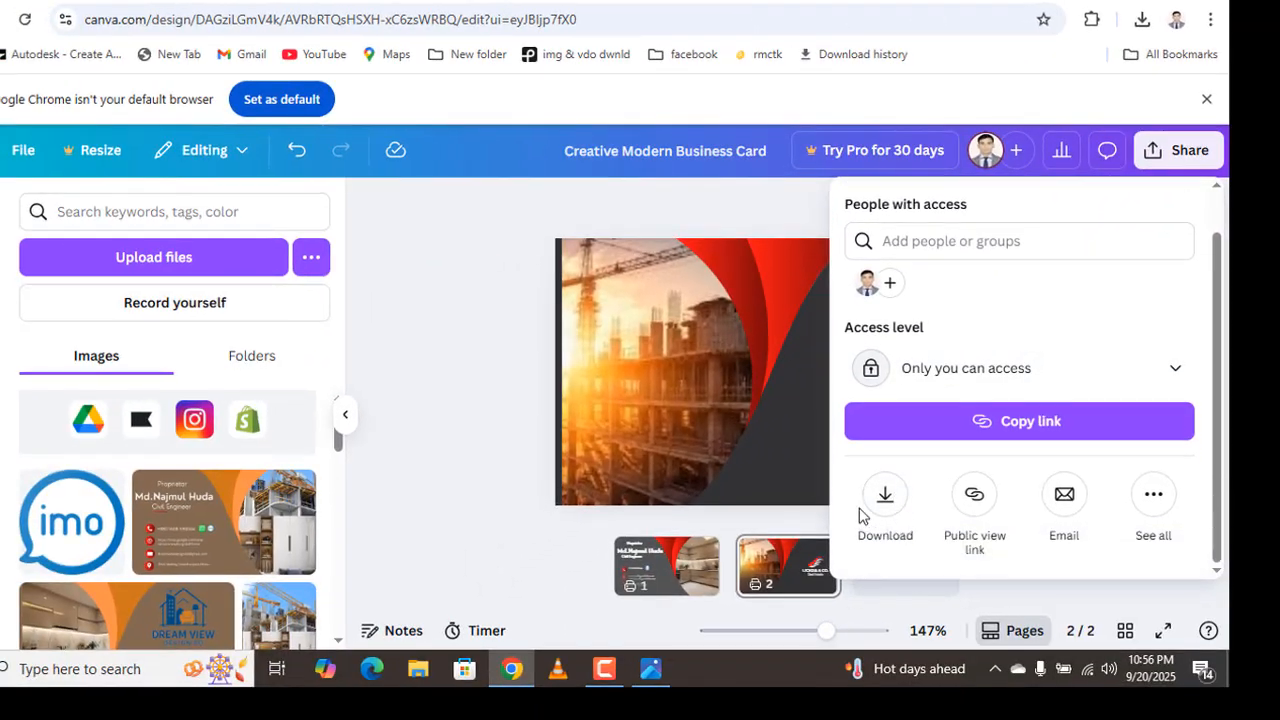
{"action": "left_click", "coordinate": [885, 497]}
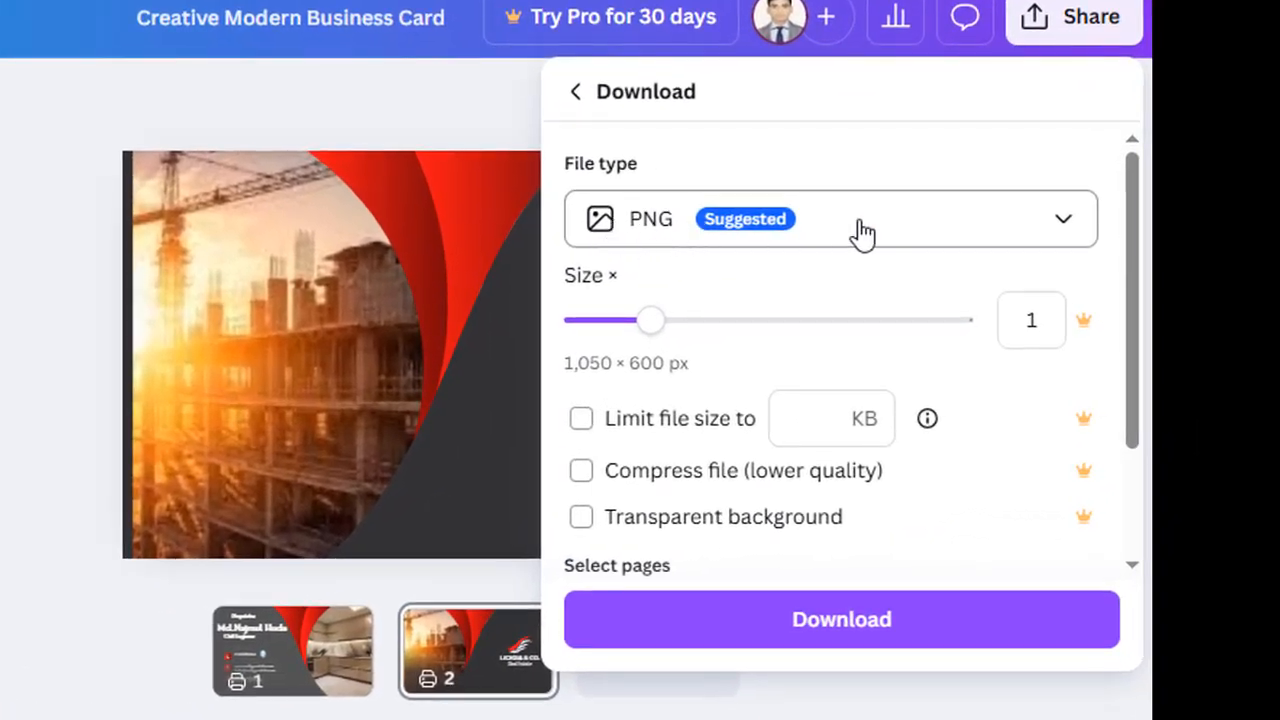
{"action": "left_click", "coordinate": [928, 240]}
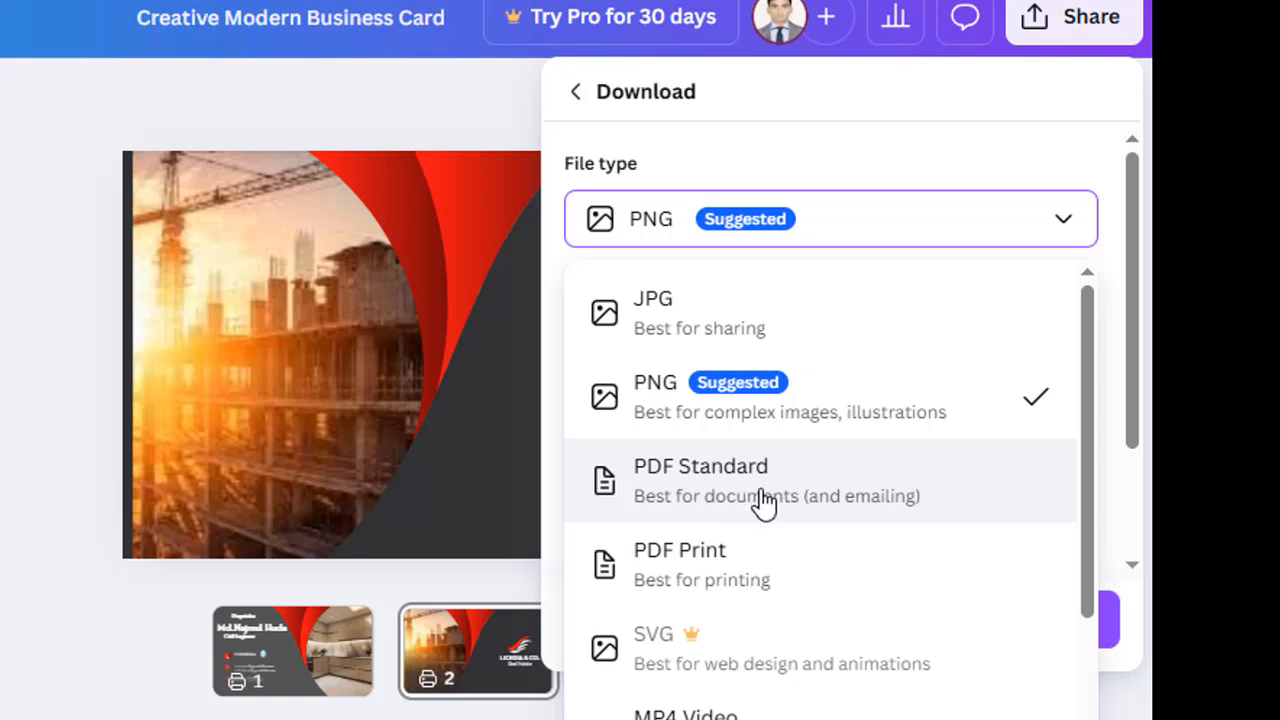
{"action": "scroll", "coordinate": [717, 571], "scroll_direction": "down", "scroll_amount": 3}
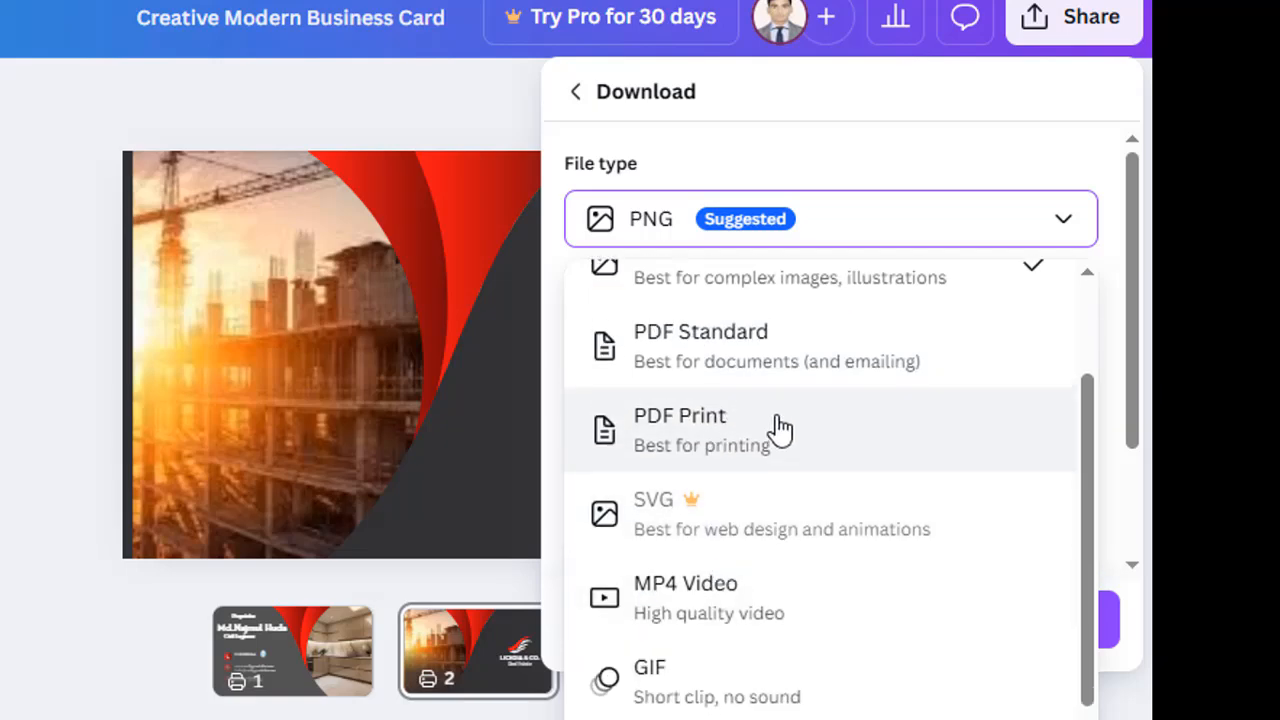
{"action": "scroll", "coordinate": [780, 428], "scroll_direction": "up", "scroll_amount": 2}
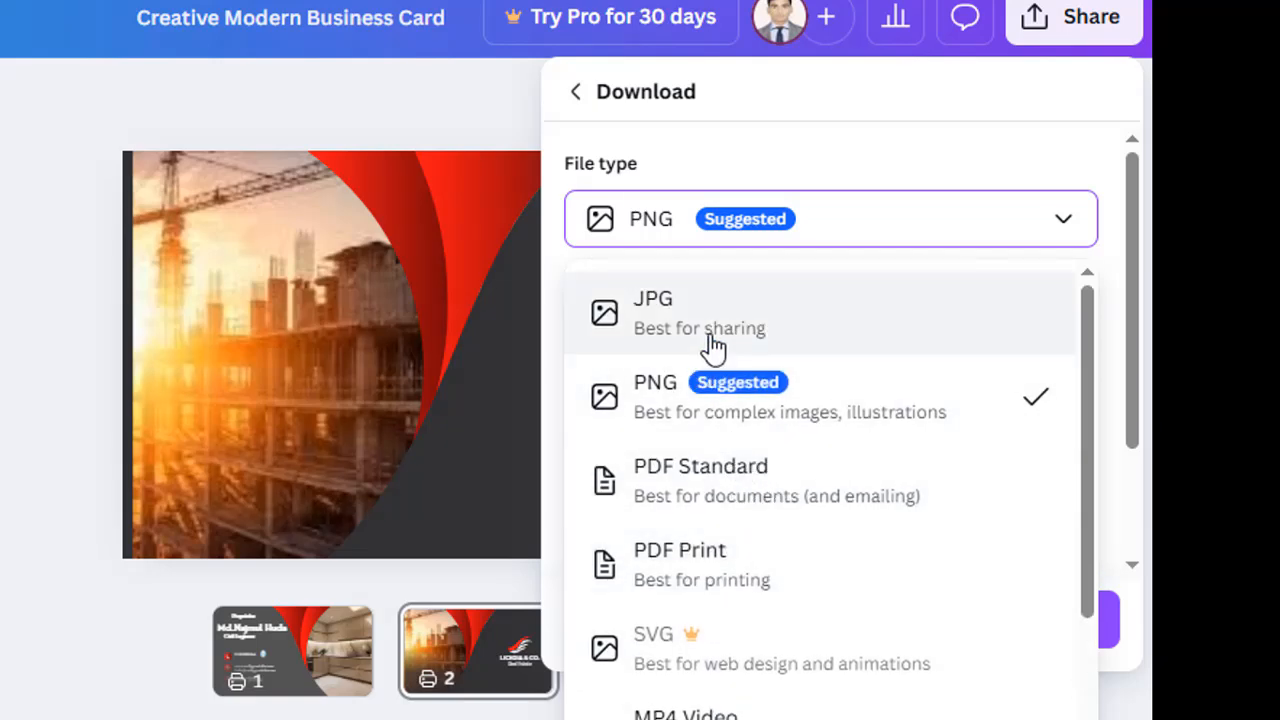
{"action": "left_click", "coordinate": [752, 322]}
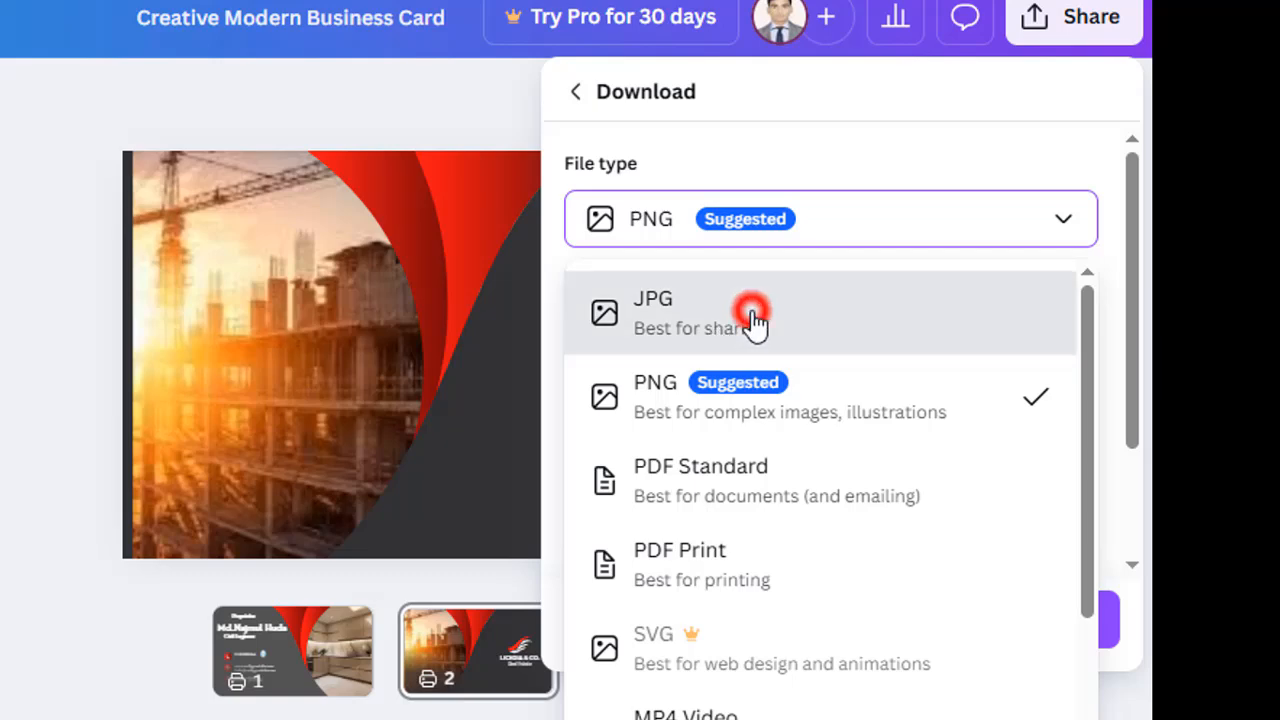
{"action": "left_click", "coordinate": [735, 620]}
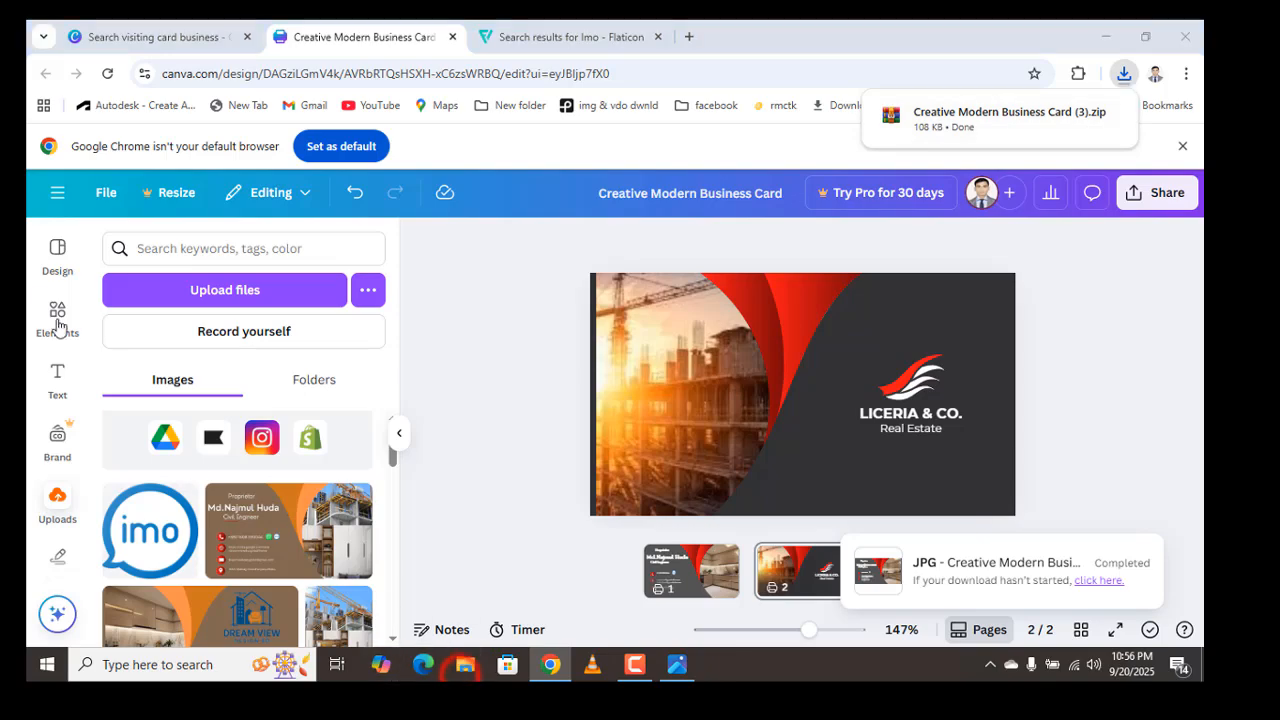
{"action": "left_click", "coordinate": [465, 665]}
- Extract Creative Modern Business Card (3).zip into Downloads and open the extracted image 1
{"action": "left_click", "coordinate": [85, 156]}
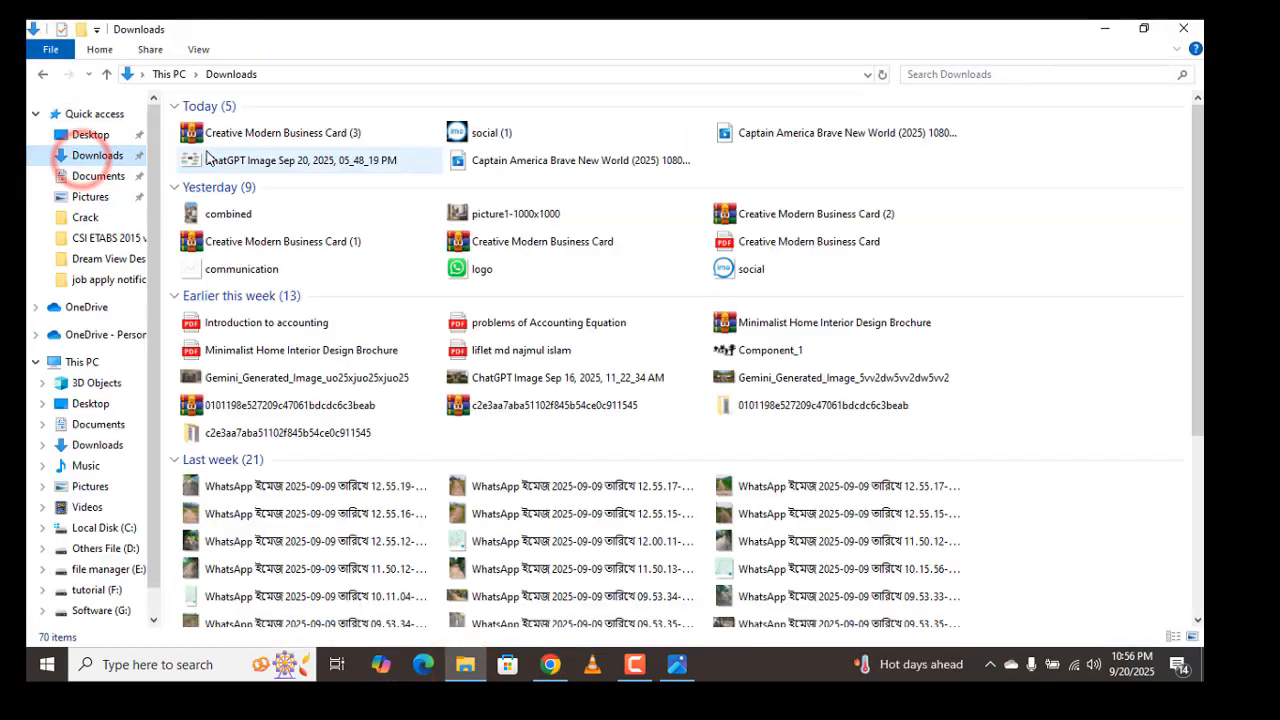
{"action": "left_click", "coordinate": [216, 133]}
{"action": "right_click", "coordinate": [228, 135]}
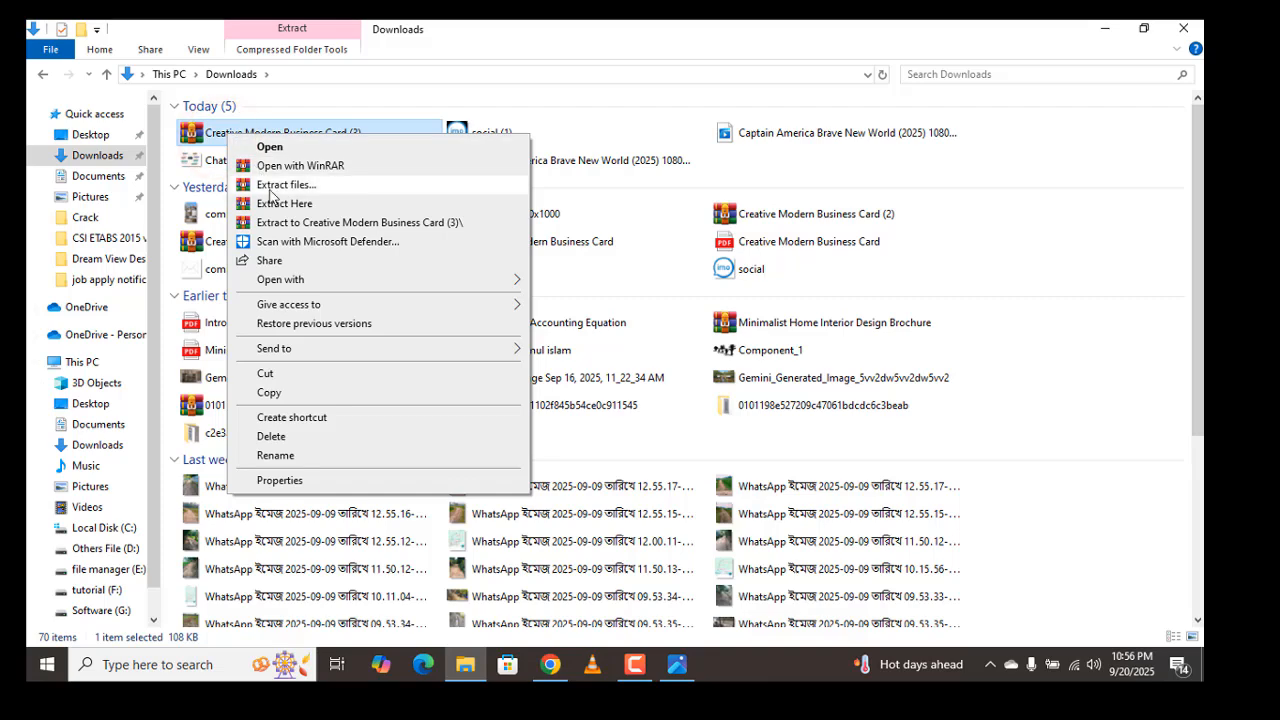
{"action": "left_click", "coordinate": [272, 204]}
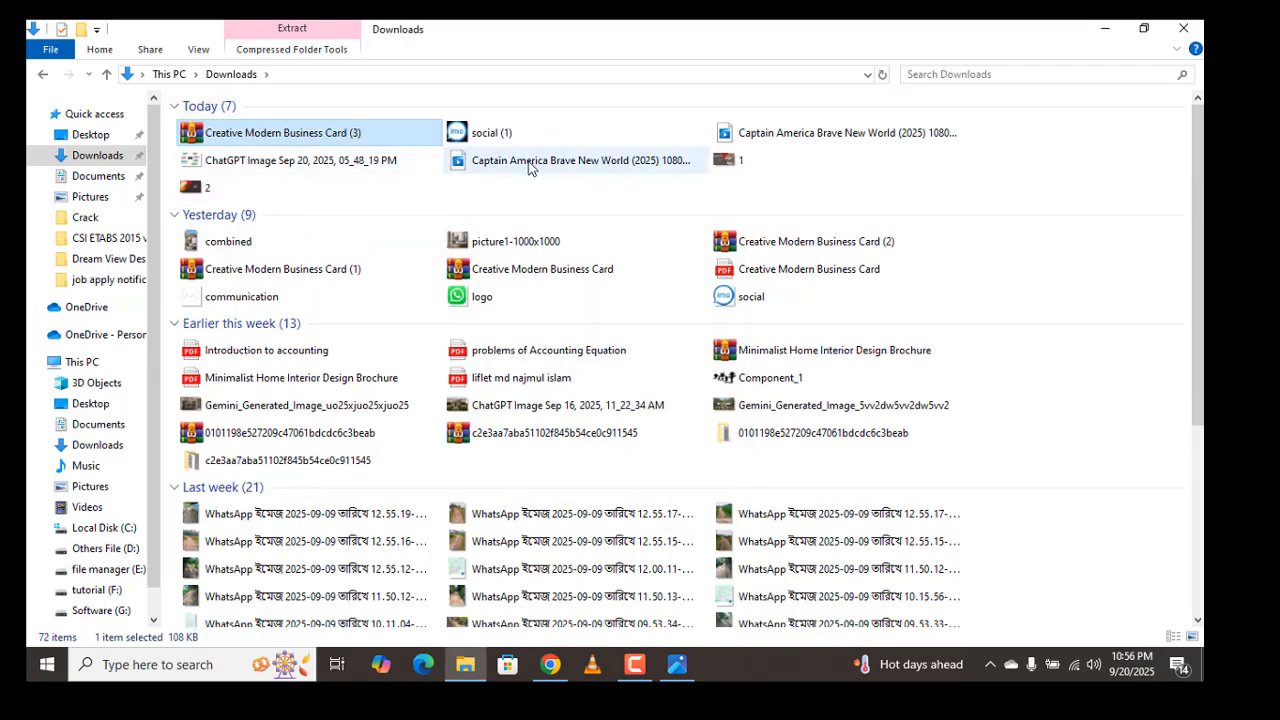
{"action": "left_click", "coordinate": [730, 168]}
{"action": "double_click", "coordinate": [730, 168]}
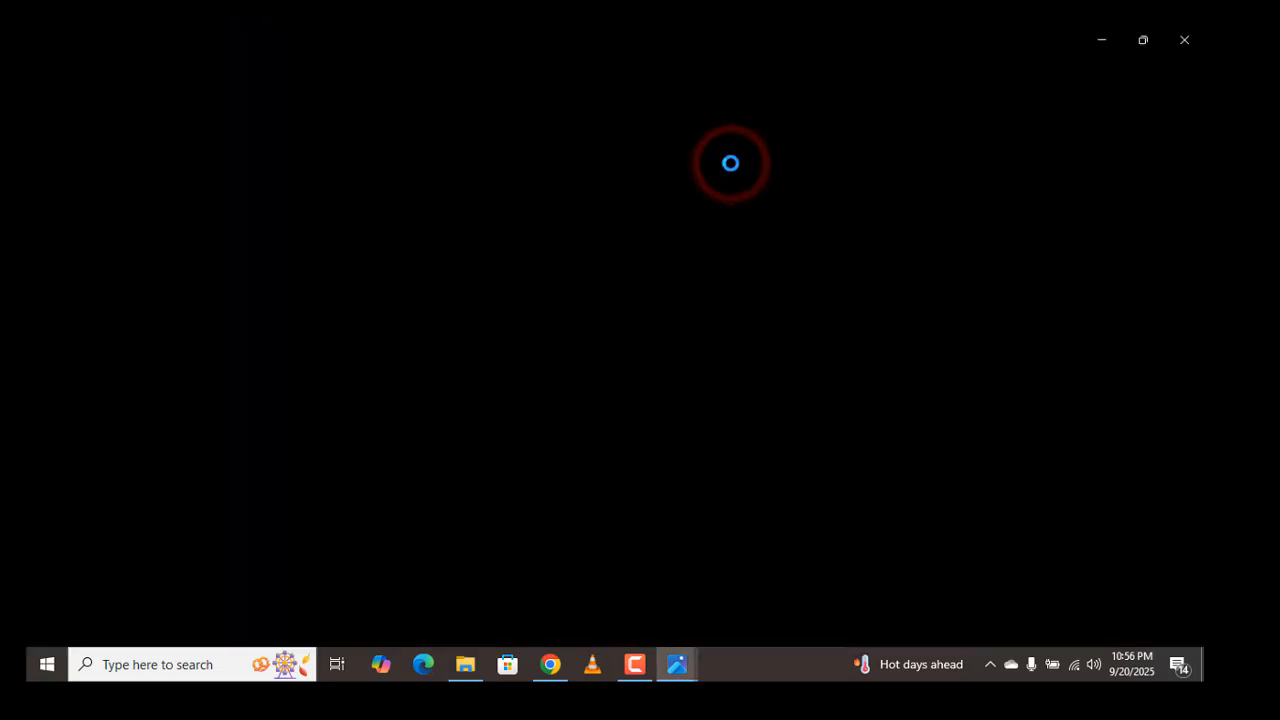